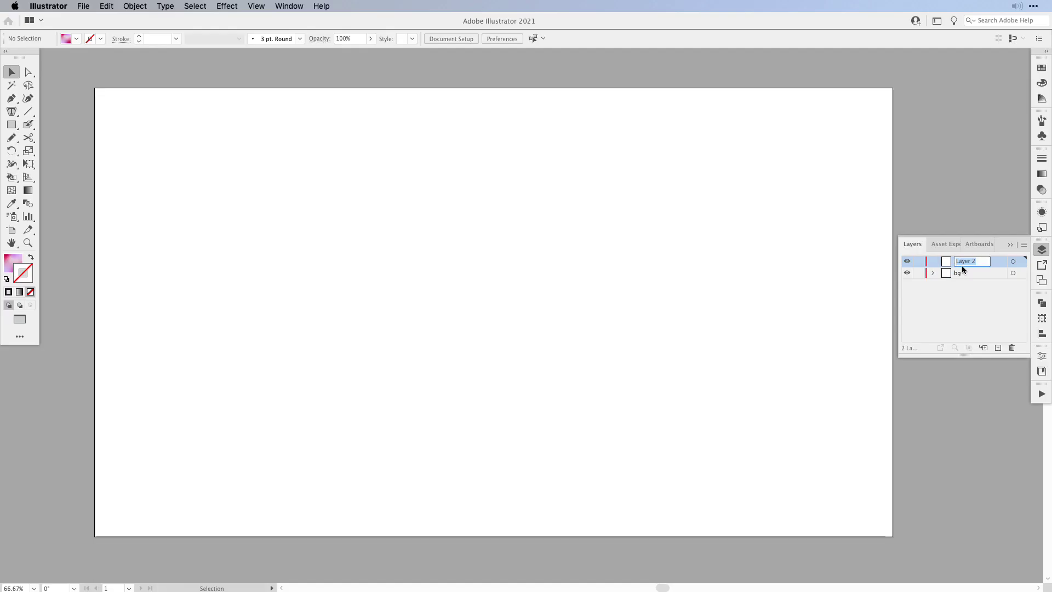
Step: Name the layer above bg with a name starting "shadows b" and stack base, base tower, top shadow and tower top layers above it
{"action": "type", "text": "ws b"}
{"action": "key", "text": "Return"}
{"action": "key", "text": "super+l"}
{"action": "double_click", "coordinate": [963, 261]}
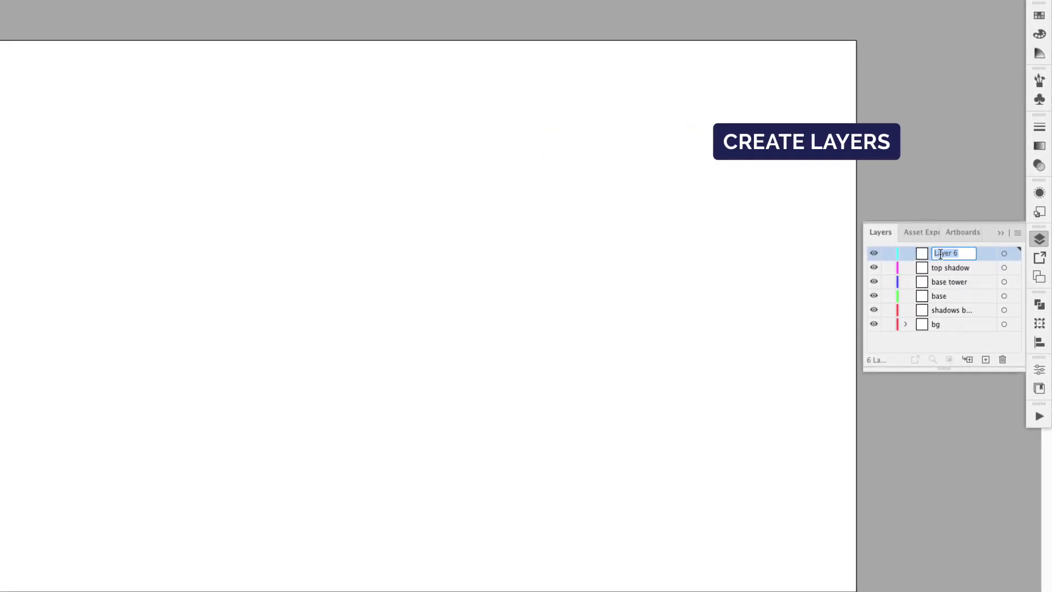
{"action": "key", "text": "super+l"}
{"action": "key", "text": "super+z"}
Step: Name the newest layer "lights and rail" and add a layer named "top fade" above it
{"action": "double_click", "coordinate": [941, 253]}
{"action": "type", "text": "lights and "}
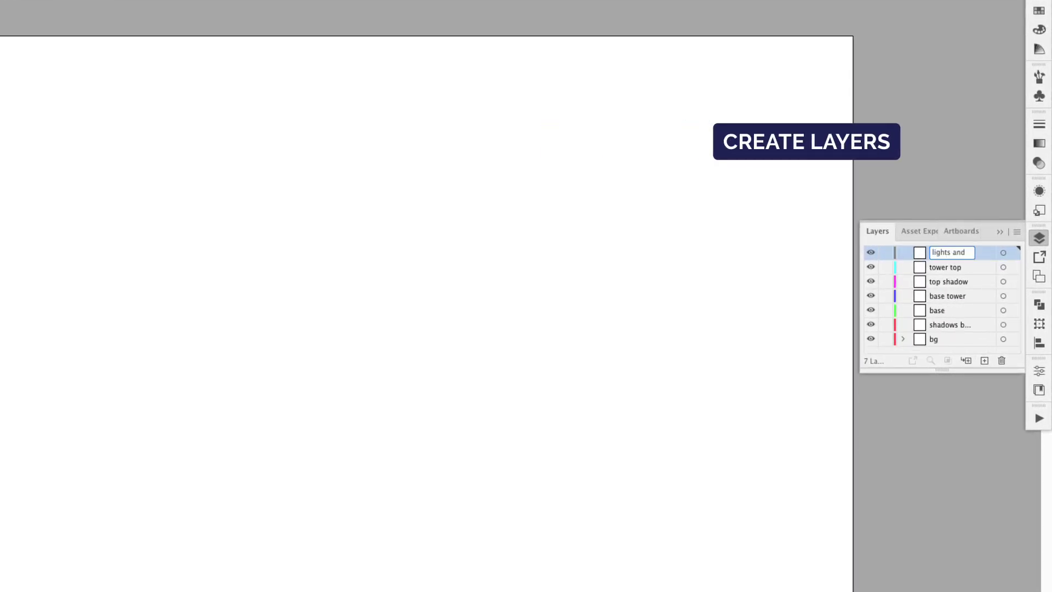
{"action": "type", "text": "rail"}
{"action": "key", "text": "Return"}
{"action": "left_click", "coordinate": [984, 361]}
{"action": "double_click", "coordinate": [941, 252]}
{"action": "type", "text": "top fade"}
{"action": "key", "text": "Return"}
Step: Add two more layers at the top of the stack, named "windows" and "glow lines"
{"action": "left_click", "coordinate": [984, 361]}
{"action": "double_click", "coordinate": [941, 252]}
{"action": "type", "text": "windows"}
{"action": "left_click", "coordinate": [984, 361]}
{"action": "double_click", "coordinate": [930, 256]}
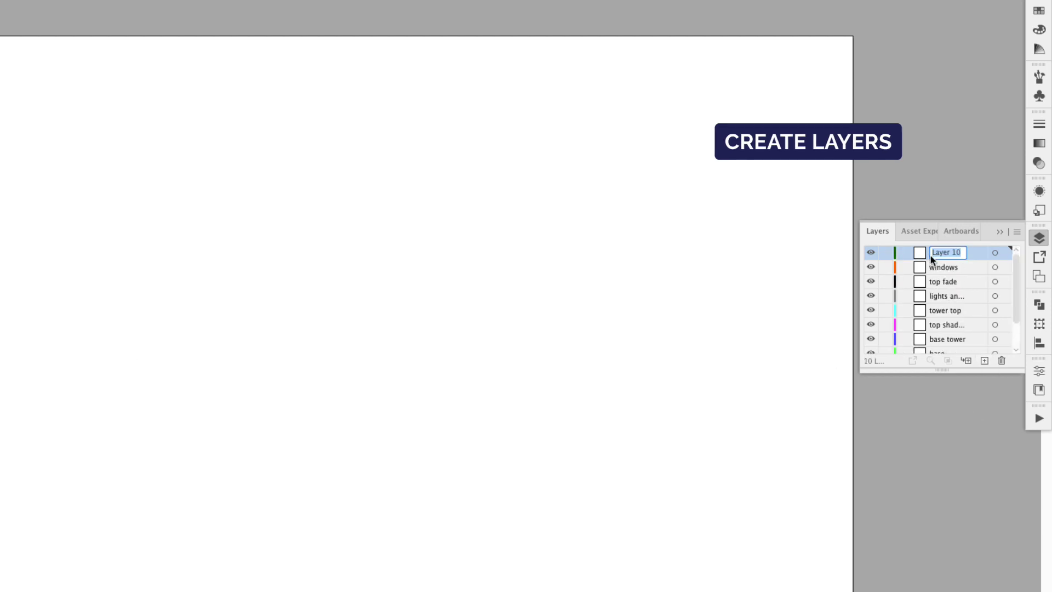
{"action": "type", "text": "glow lines"}
{"action": "key", "text": "Return"}
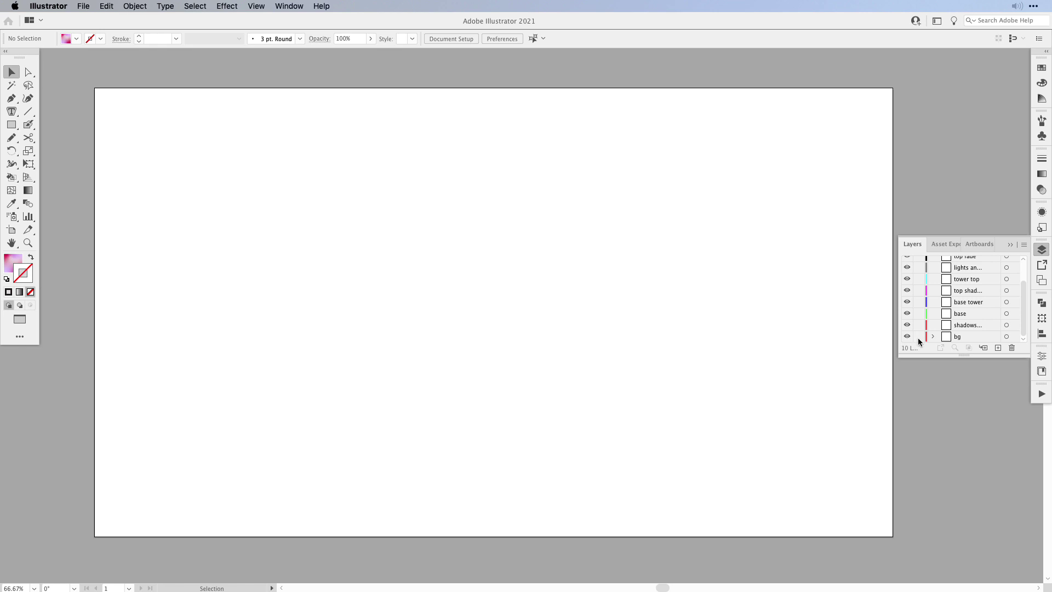
Step: Select the background shape on the bg layer and open its freeform gradient's upper-left crimson color stop for editing
{"action": "left_click", "coordinate": [918, 336]}
{"action": "left_click", "coordinate": [465, 346]}
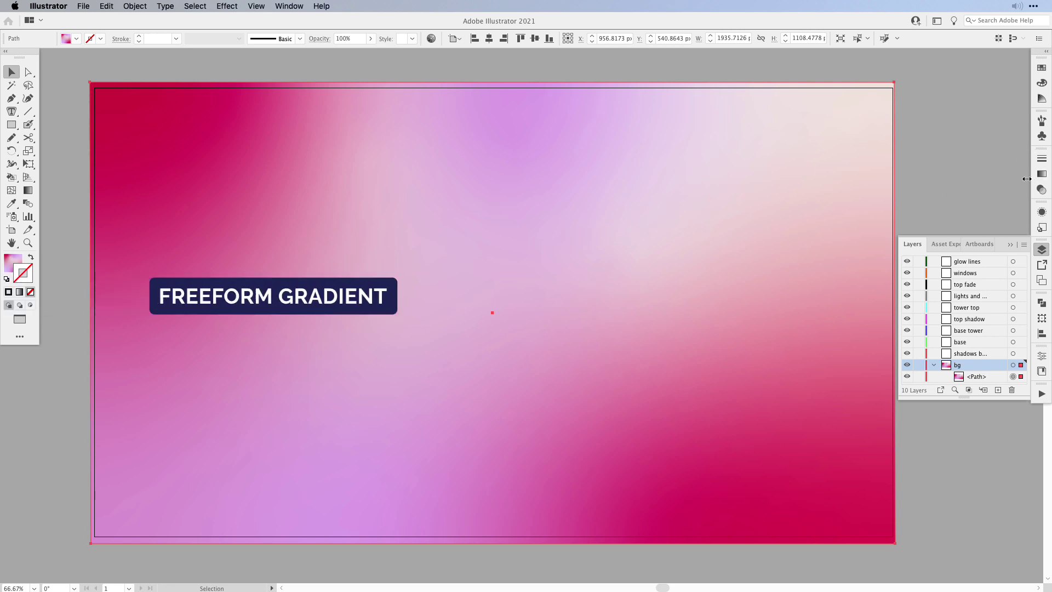
{"action": "left_click", "coordinate": [1041, 174]}
{"action": "left_click", "coordinate": [910, 191]}
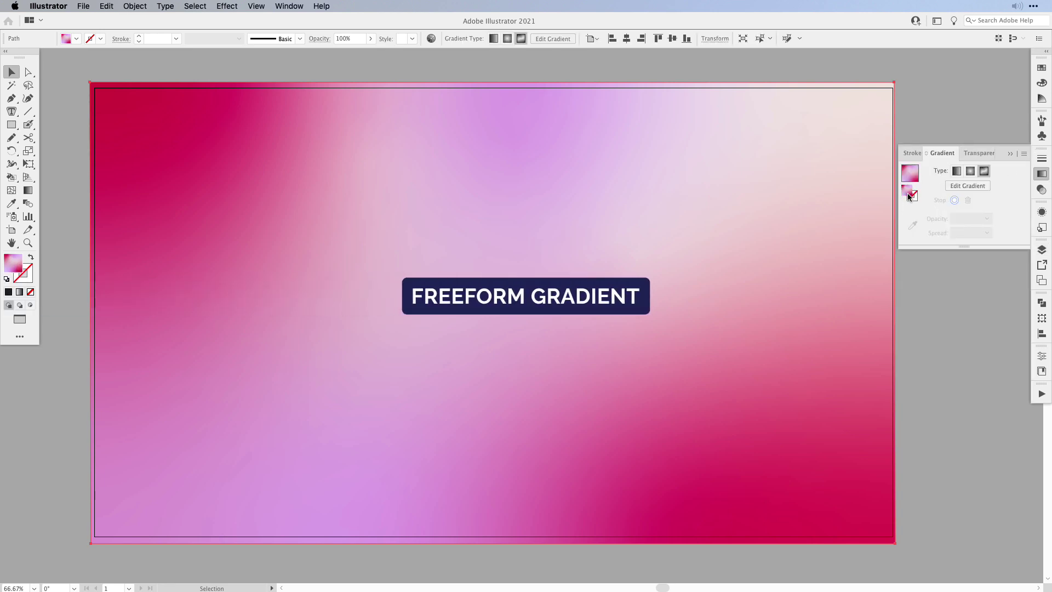
{"action": "left_click", "coordinate": [967, 185]}
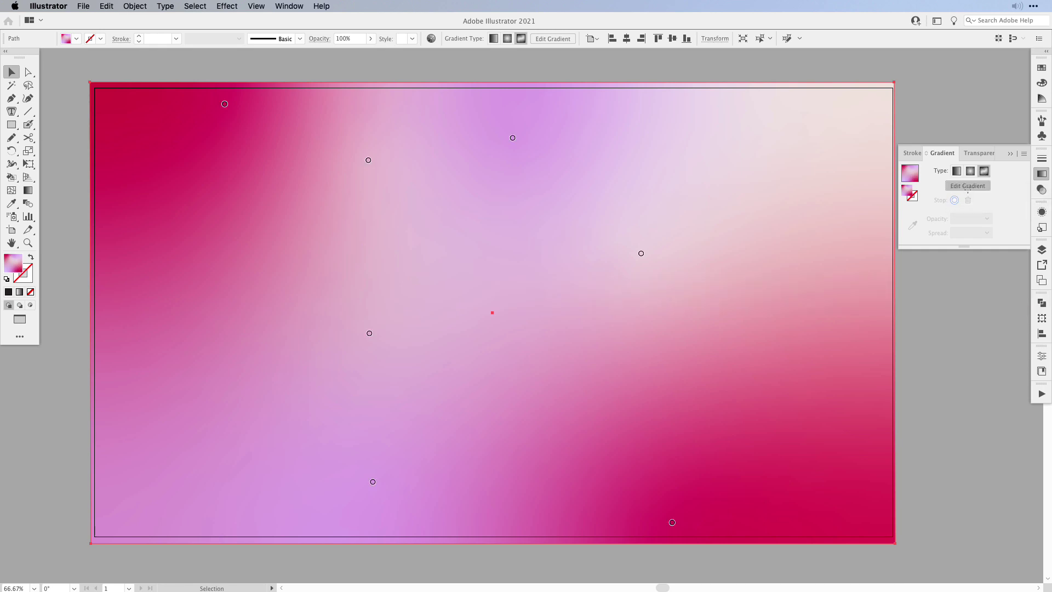
{"action": "left_click", "coordinate": [224, 104]}
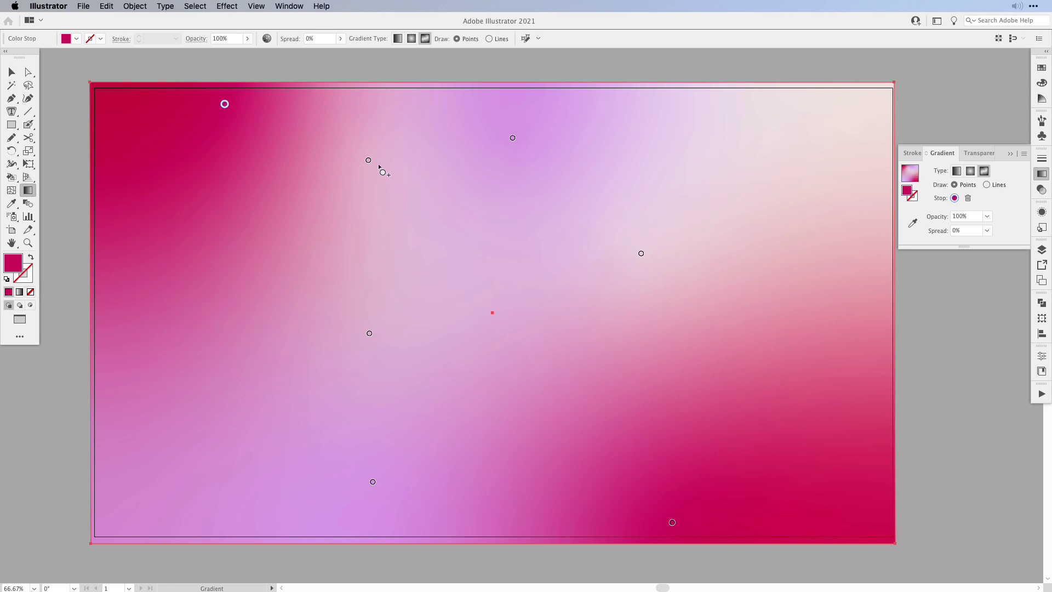
{"action": "double_click", "coordinate": [225, 104]}
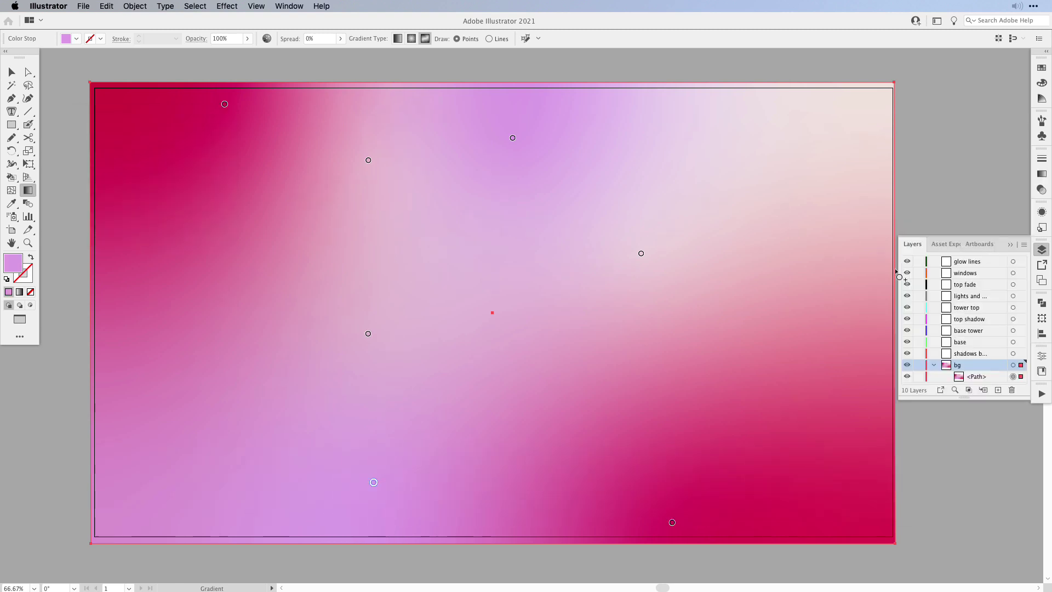
Step: Lock the bg layer and draw a crimson circle about 180 px wide near the artboard center on the base layer
{"action": "left_click", "coordinate": [934, 365]}
{"action": "left_click", "coordinate": [919, 364]}
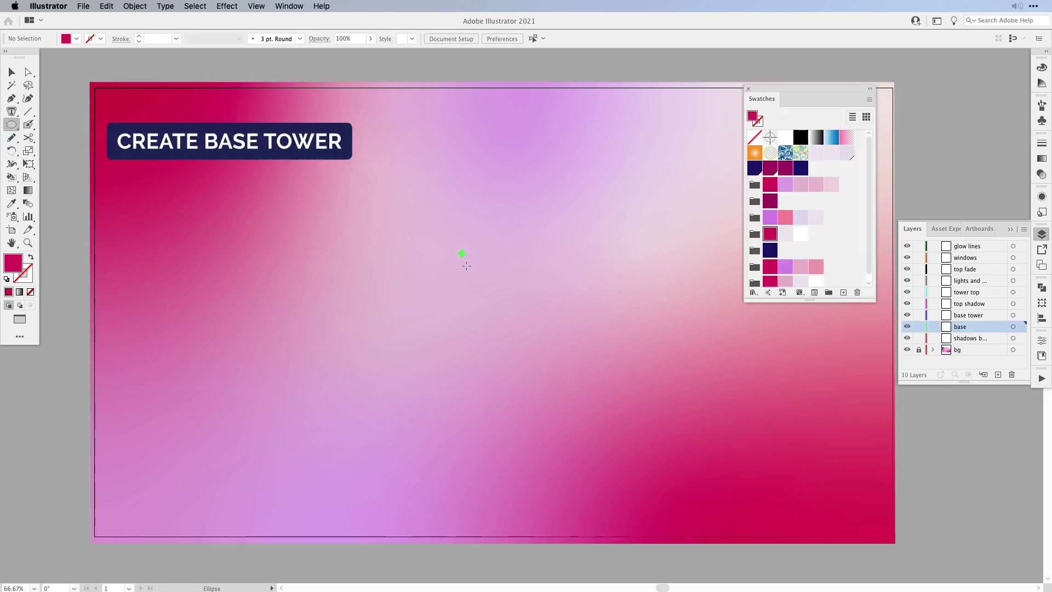
{"action": "mouse_move", "coordinate": [462, 254]}
{"action": "left_mouse_down"}
{"action": "mouse_move", "coordinate": [535, 326]}
{"action": "mouse_move", "coordinate": [491, 283]}
{"action": "left_mouse_up"}
{"action": "key", "text": "v"}
{"action": "key", "text": "super+plus"}
{"action": "key", "text": "space"}
{"action": "left_click_drag", "start_coordinate": [625, 333], "coordinate": [523, 233]}
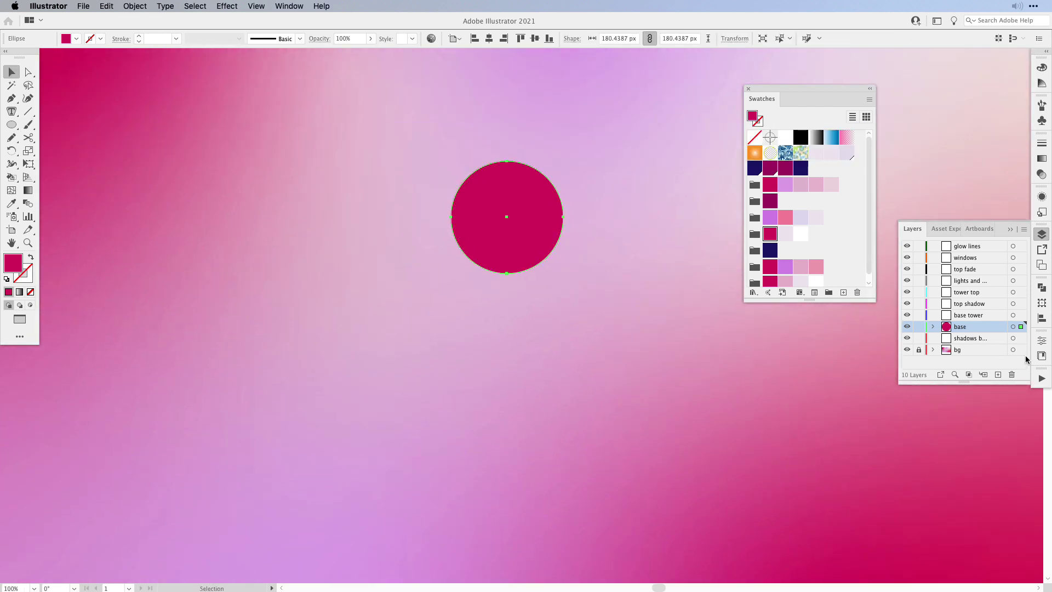
Step: Run the Isometric Top action on the circle to turn it into an isometric ellipse
{"action": "left_click", "coordinate": [1045, 380]}
{"action": "left_click", "coordinate": [965, 410]}
{"action": "left_click_drag", "start_coordinate": [1023, 398], "coordinate": [1022, 409]}
{"action": "left_click", "coordinate": [997, 418]}
{"action": "left_click", "coordinate": [969, 445]}
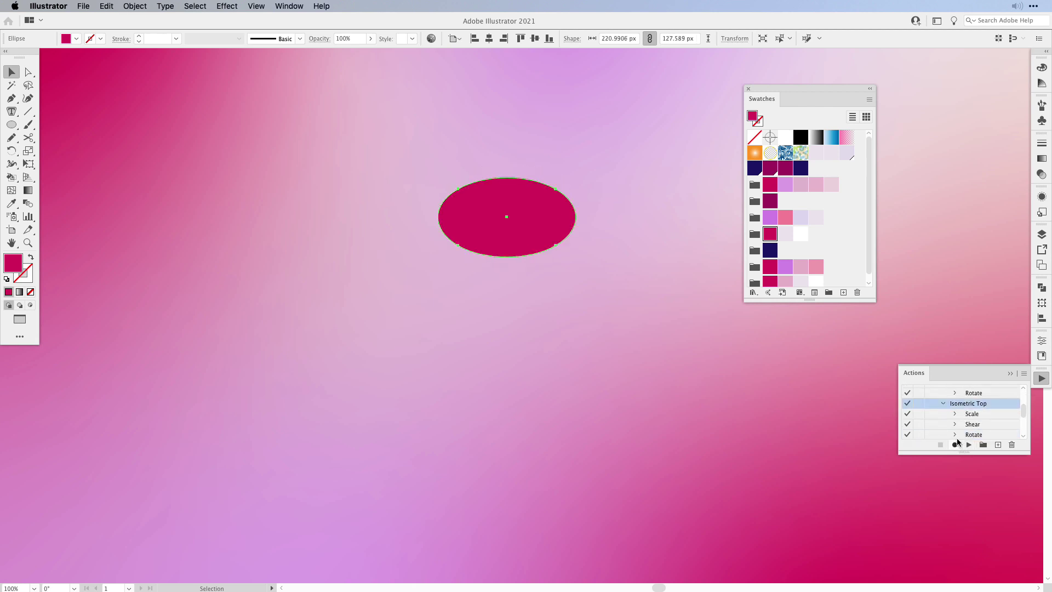
Step: Duplicate the ellipse straight downward and draw a crimson rectangle with the Pen tool between the side points of both ellipses
{"action": "left_click_drag", "start_coordinate": [515, 230], "coordinate": [521, 516]}
{"action": "left_click_drag", "start_coordinate": [515, 251], "coordinate": [515, 209]}
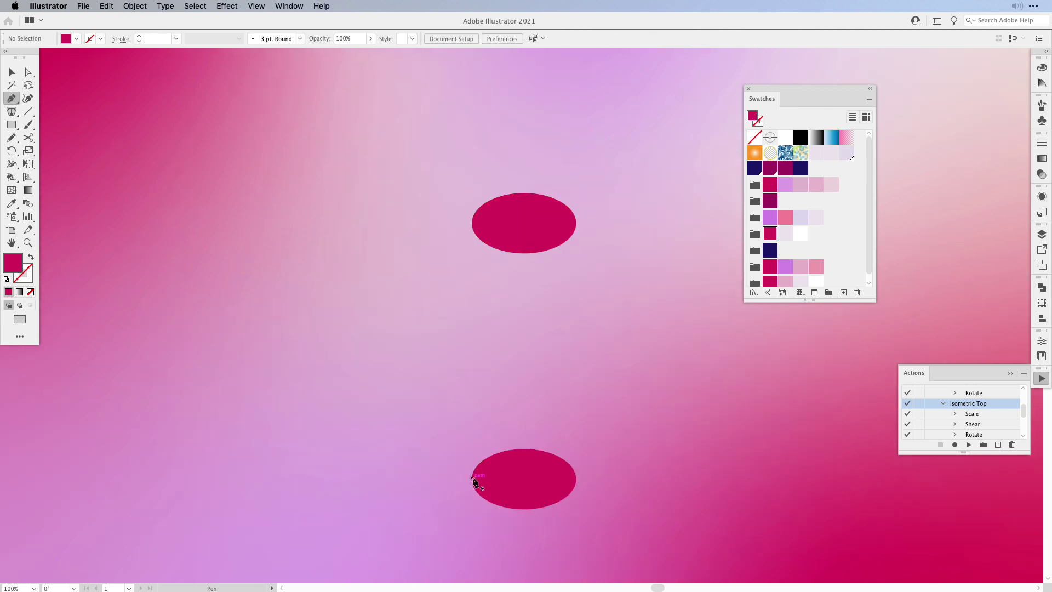
{"action": "left_click", "coordinate": [472, 480]}
{"action": "left_click", "coordinate": [472, 225]}
{"action": "left_click", "coordinate": [576, 225]}
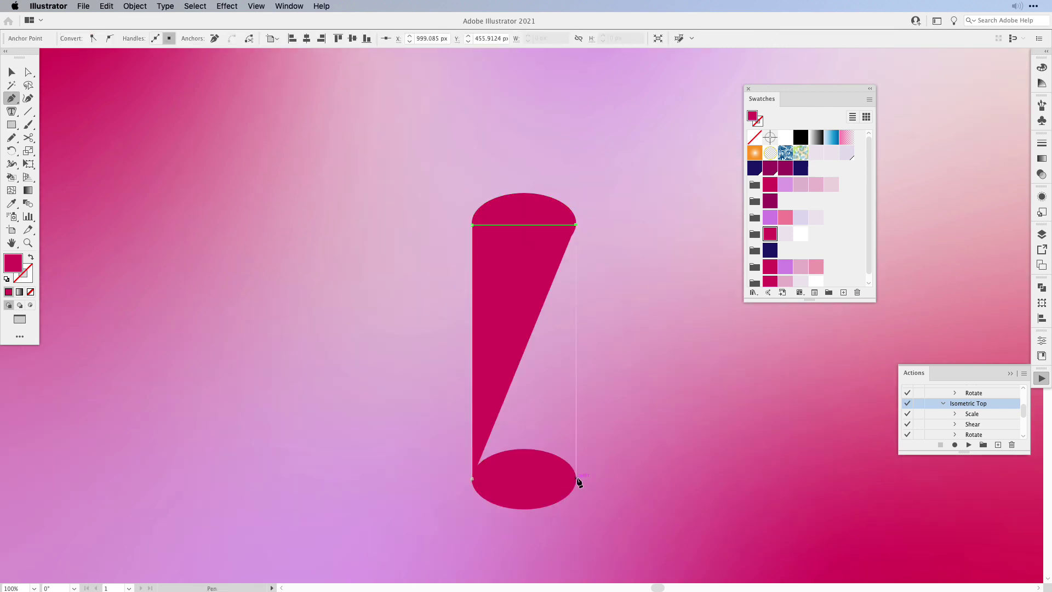
{"action": "left_click", "coordinate": [576, 479]}
{"action": "left_click", "coordinate": [472, 479]}
{"action": "key", "text": "v"}
{"action": "left_click", "coordinate": [621, 363]}
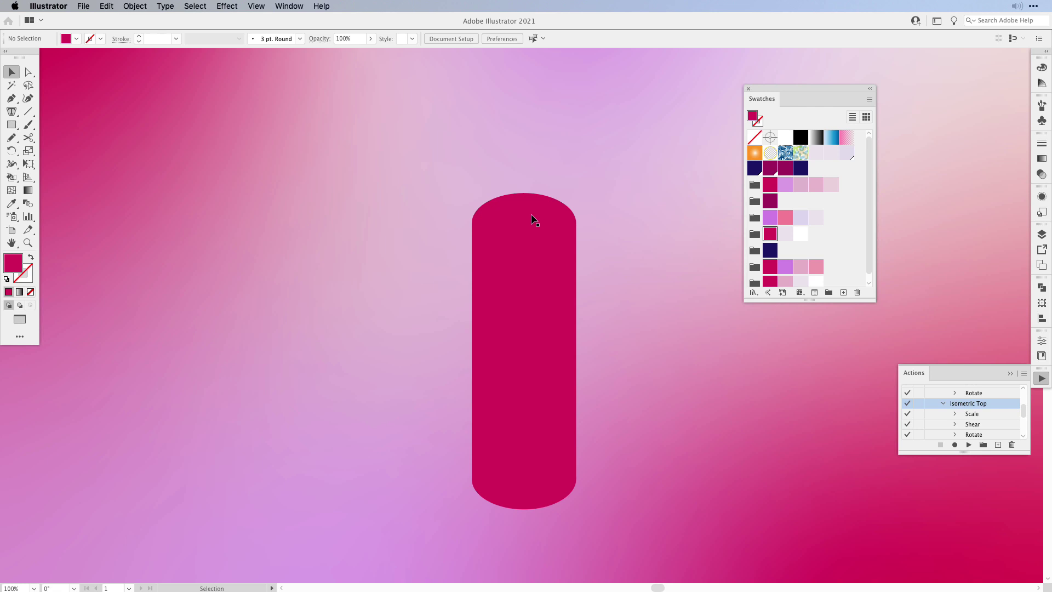
Step: Fill the upper ellipse with the pale lavender swatch and bring it to the front
{"action": "left_click", "coordinate": [528, 216]}
{"action": "left_click", "coordinate": [785, 234]}
{"action": "key", "text": "super+shift+]"}
Step: Merge the rectangle and the lower ellipse into one cylinder body with the Shape Builder tool
{"action": "left_click", "coordinate": [559, 351]}
{"action": "left_click", "coordinate": [650, 436]}
{"action": "left_click_drag", "start_coordinate": [457, 353], "coordinate": [457, 345]}
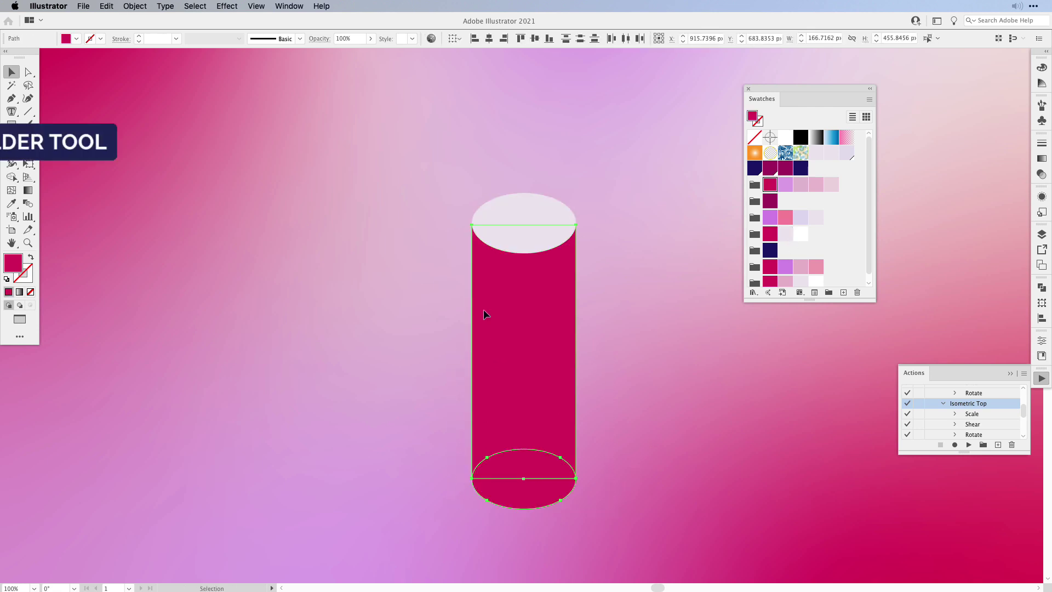
{"action": "key", "text": "shift+m"}
{"action": "left_click_drag", "start_coordinate": [518, 509], "coordinate": [543, 351]}
{"action": "key", "text": "v"}
Step: Copy the pale top ellipse above the cylinder and cut the original ellipse out of the body with the Shape Builder tool
{"action": "left_click", "coordinate": [505, 246]}
{"action": "left_click", "coordinate": [504, 274]}
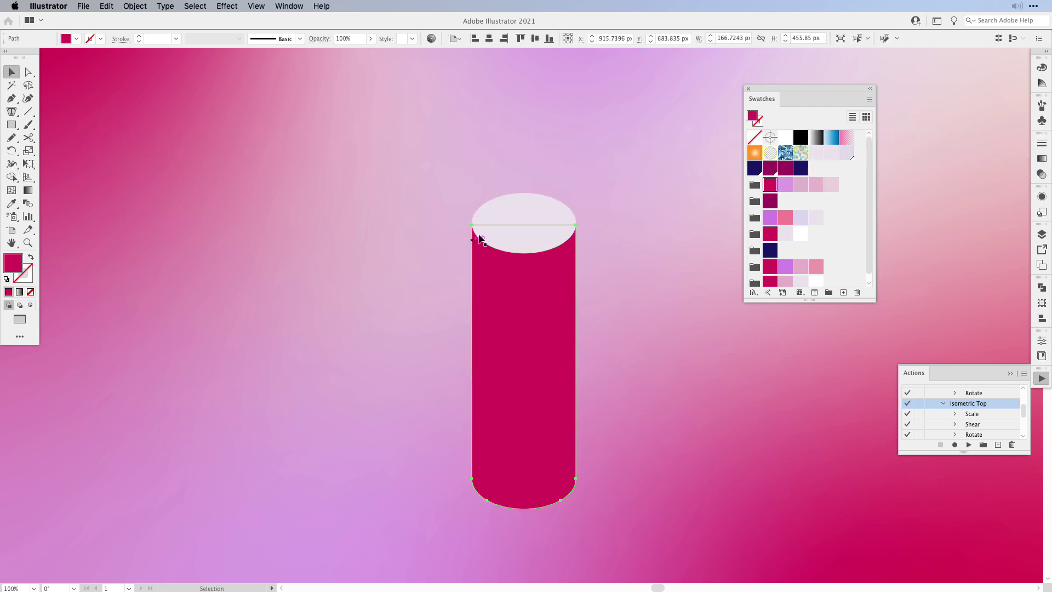
{"action": "left_click", "coordinate": [526, 215]}
{"action": "left_click_drag", "start_coordinate": [533, 240], "coordinate": [547, 136]}
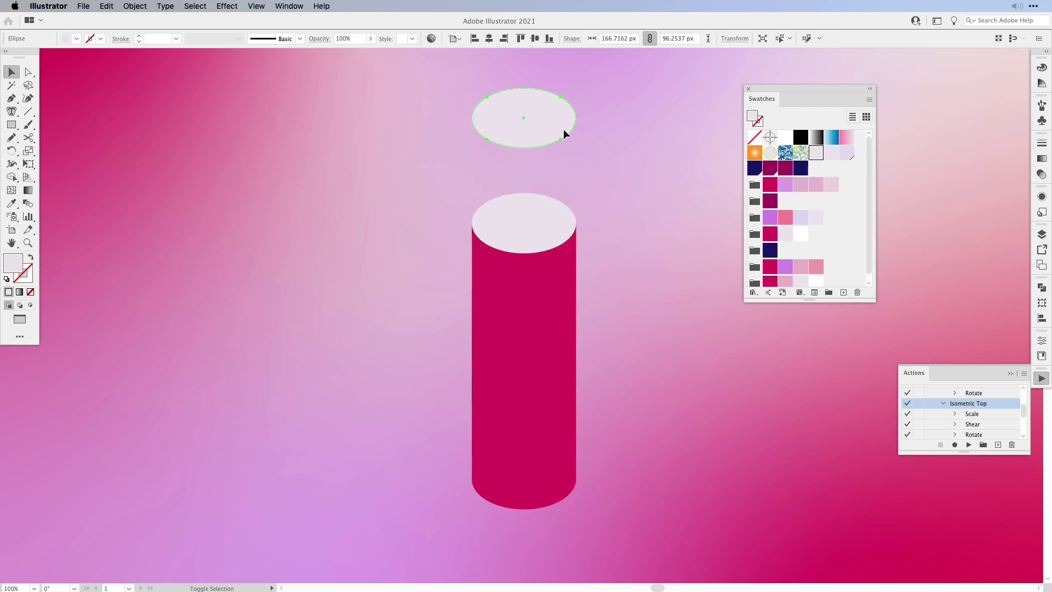
{"action": "left_click", "coordinate": [519, 215]}
{"action": "left_click", "coordinate": [534, 298], "text": "shift"}
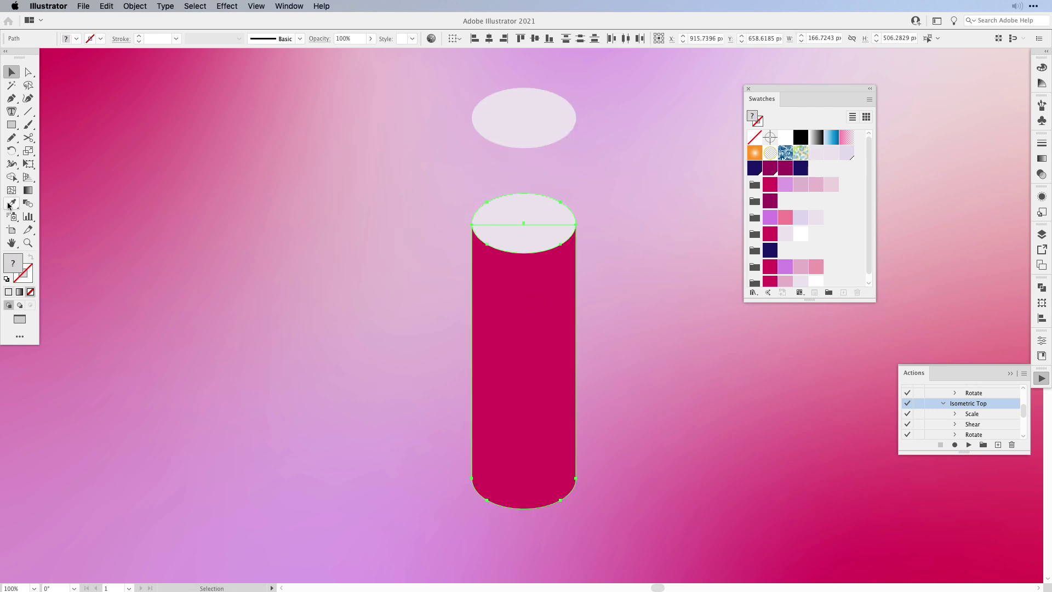
{"action": "left_click", "coordinate": [11, 177]}
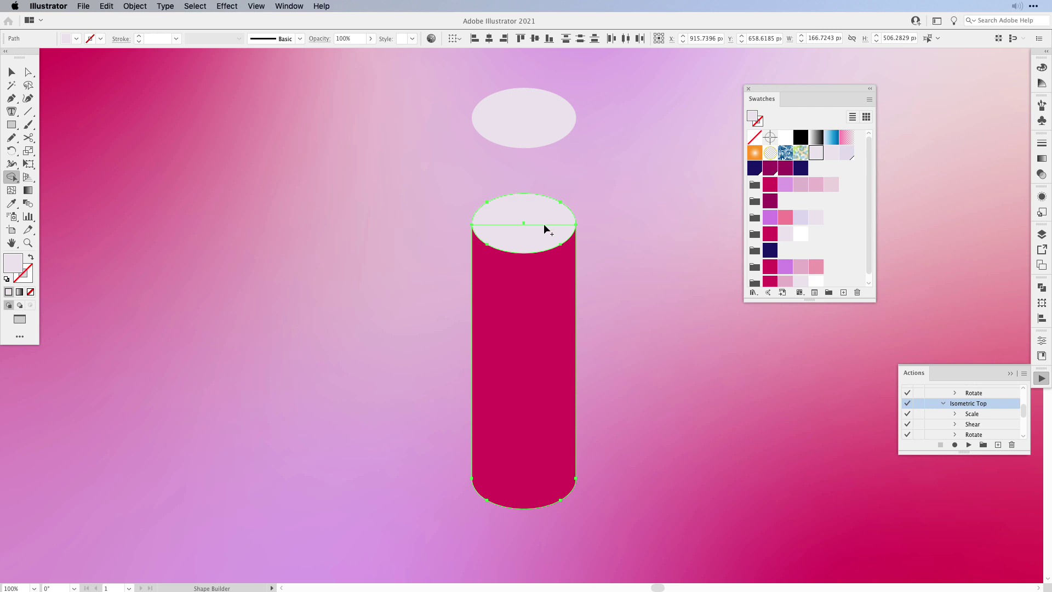
{"action": "left_click_drag", "start_coordinate": [524, 184], "coordinate": [525, 248]}
{"action": "key", "text": "v"}
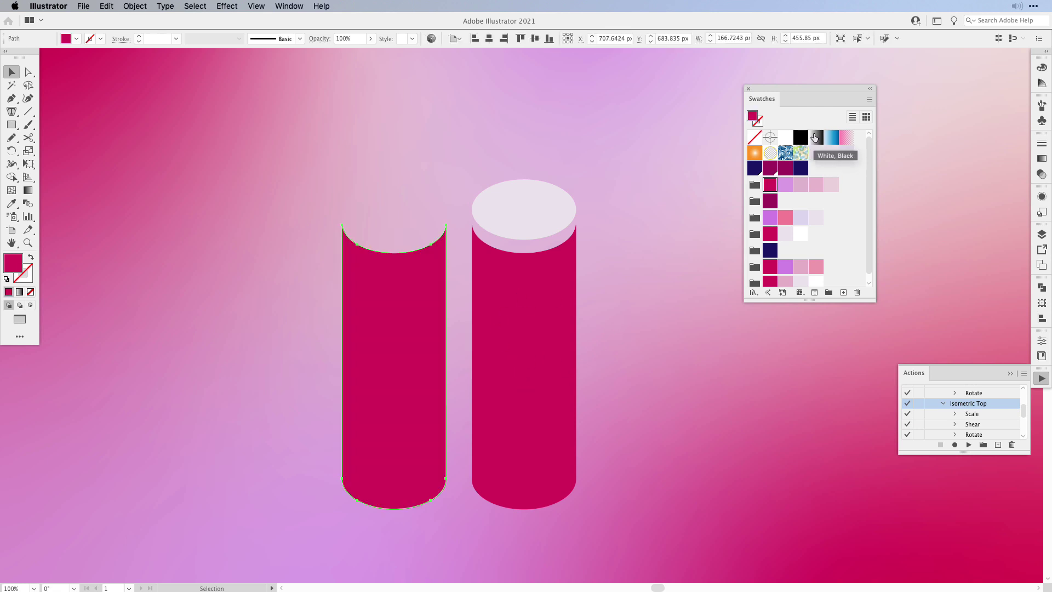
Step: Fill the duplicated body with the White, Black gradient, add a stop left of its middle and move the black stop to about 72%
{"action": "left_click", "coordinate": [817, 137]}
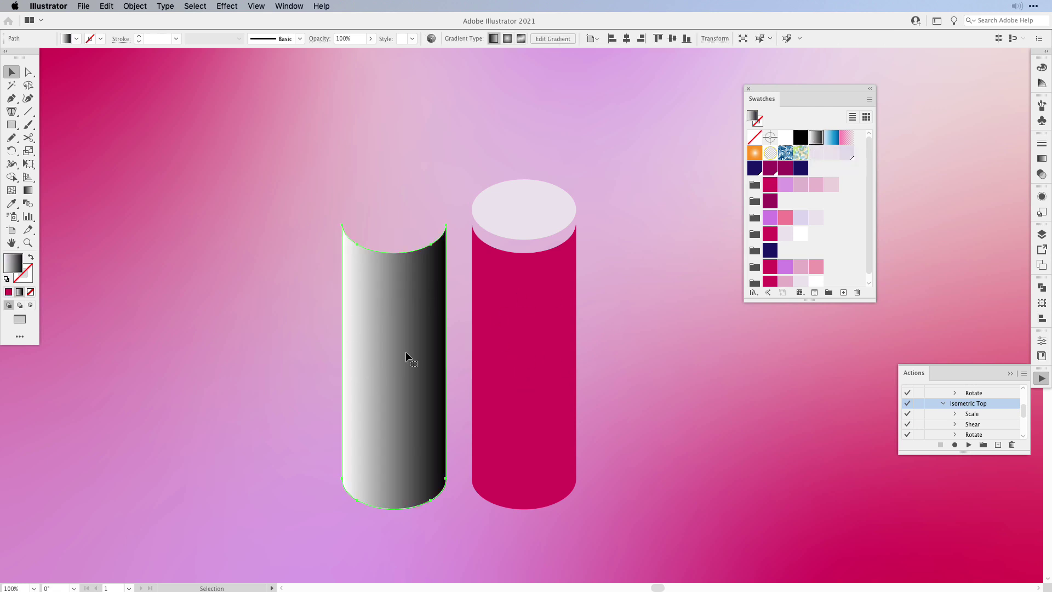
{"action": "left_click", "coordinate": [1041, 159]}
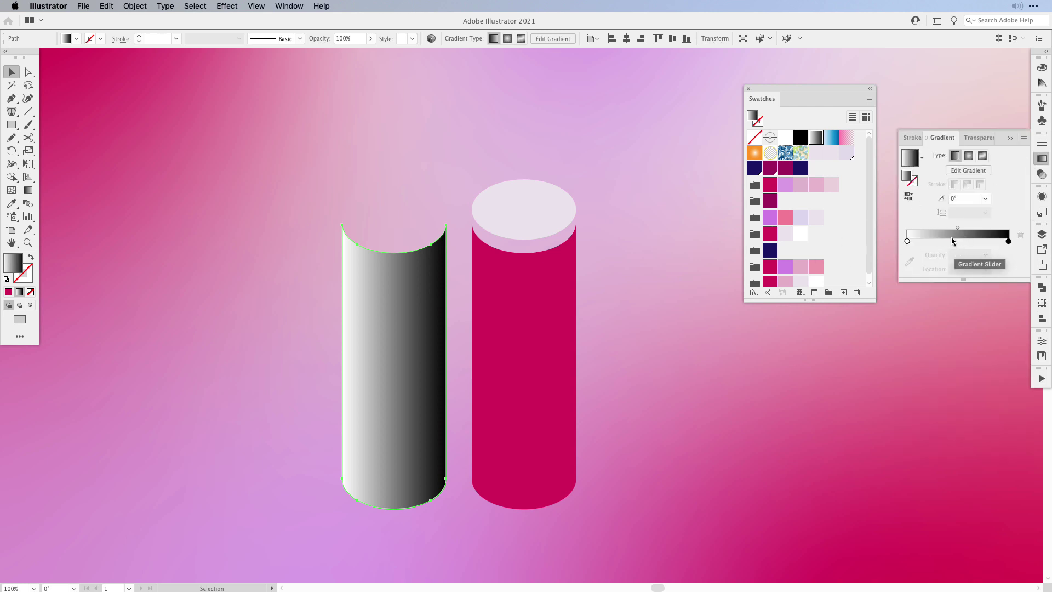
{"action": "left_click_drag", "start_coordinate": [952, 239], "coordinate": [939, 241]}
{"action": "left_click_drag", "start_coordinate": [1009, 244], "coordinate": [980, 244]}
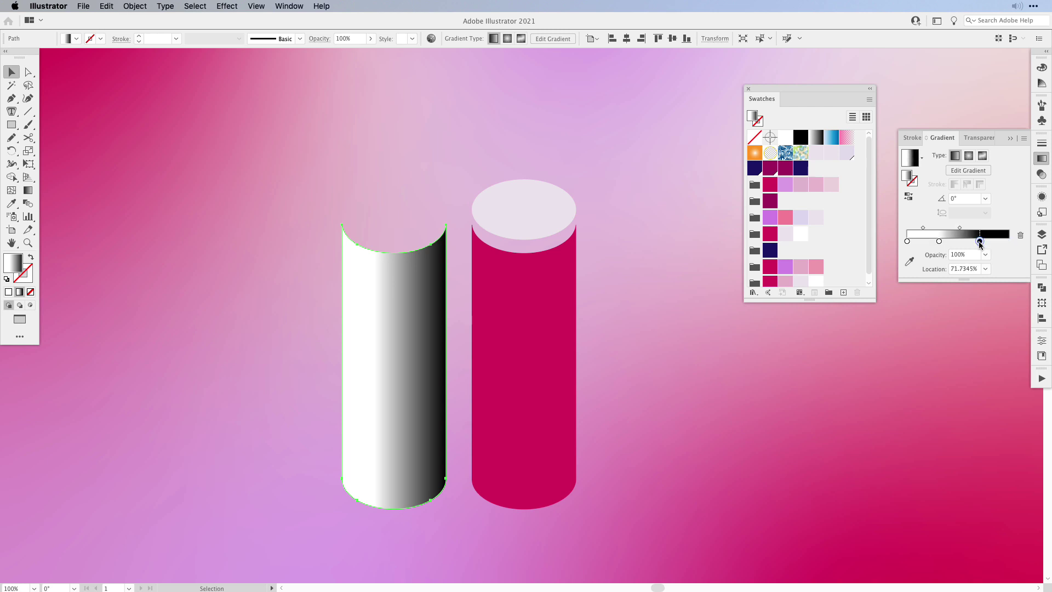
Step: Color the first gradient stop crimson and the middle and last stops white
{"action": "double_click", "coordinate": [907, 241]}
{"action": "left_click", "coordinate": [891, 311]}
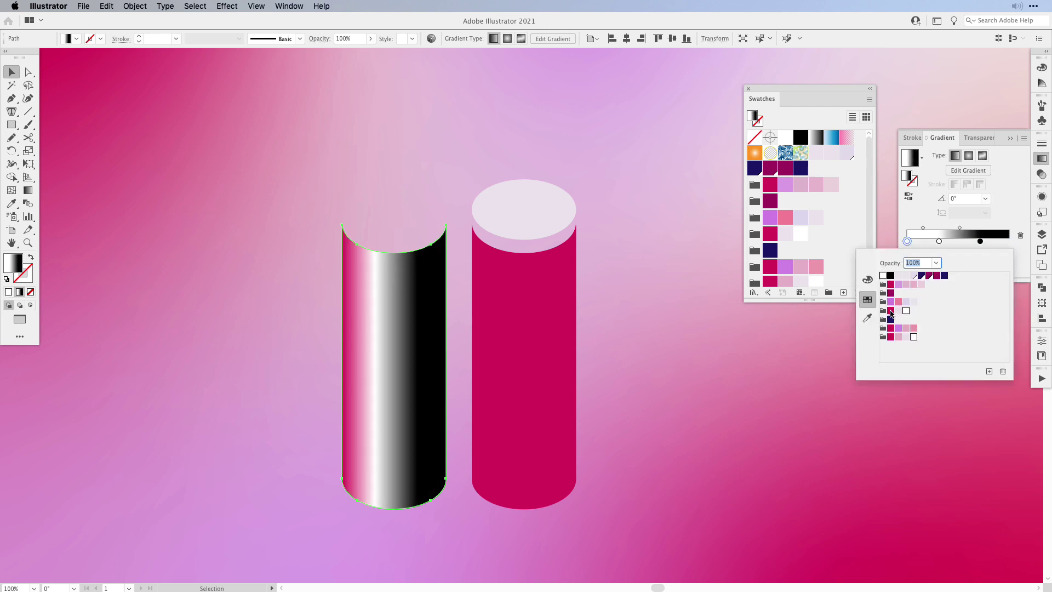
{"action": "double_click", "coordinate": [939, 241]}
{"action": "left_click", "coordinate": [906, 310]}
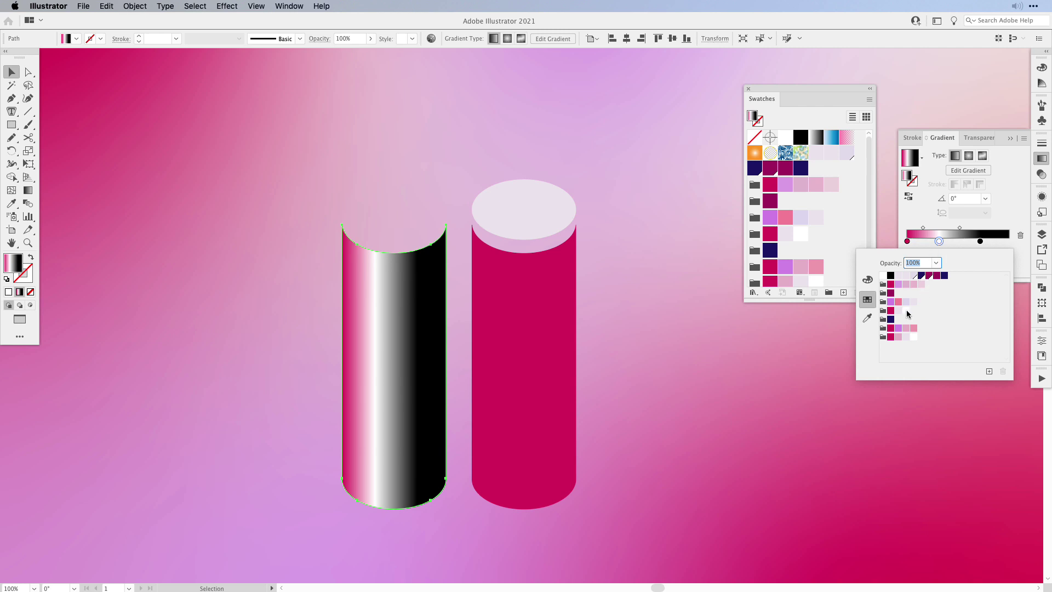
{"action": "double_click", "coordinate": [980, 241]}
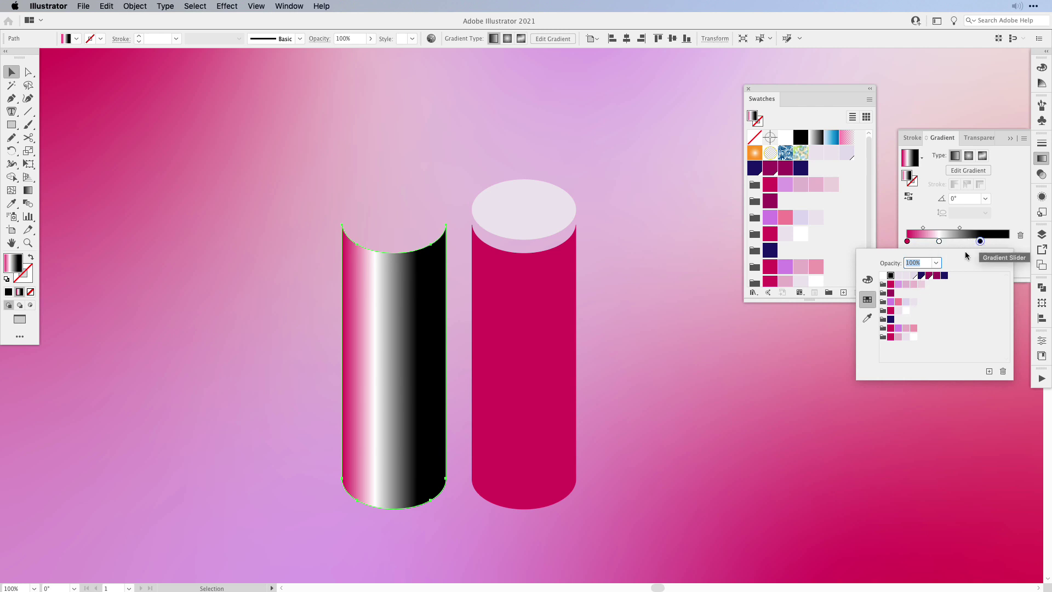
{"action": "left_click", "coordinate": [906, 310]}
Step: Set the gradient stop opacities to 0% for the last, 30% for the middle and 50% for the crimson stop
{"action": "left_click", "coordinate": [941, 264]}
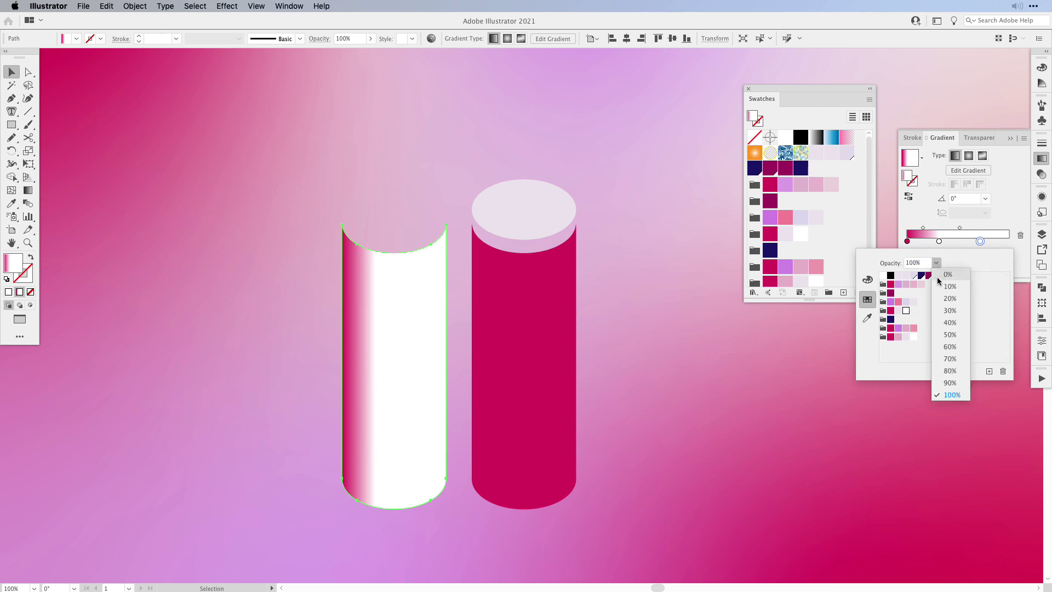
{"action": "left_click", "coordinate": [942, 399]}
{"action": "double_click", "coordinate": [940, 241]}
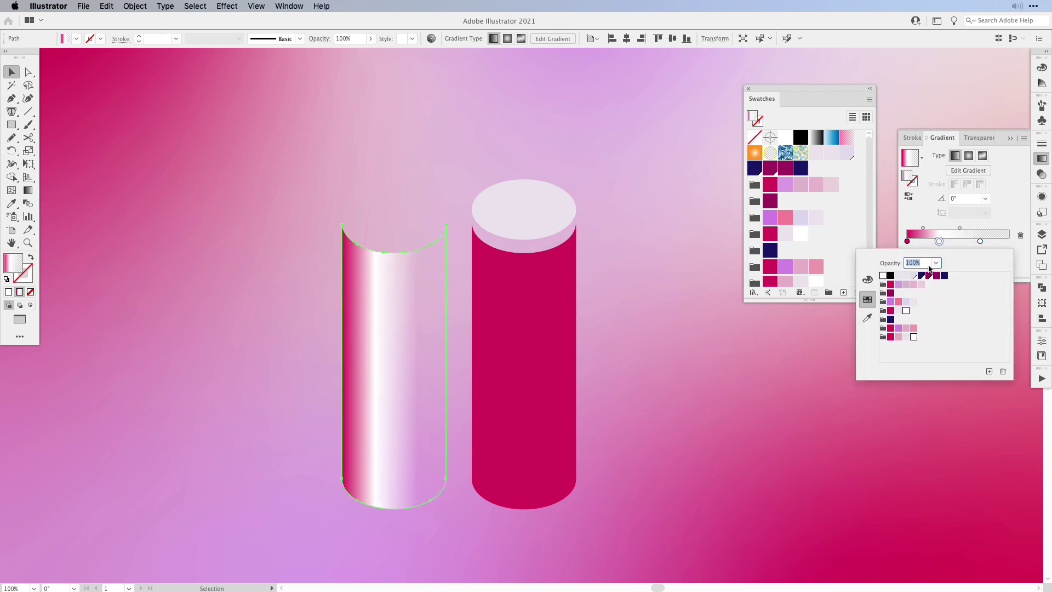
{"action": "left_click", "coordinate": [937, 263]}
{"action": "left_click", "coordinate": [949, 310]}
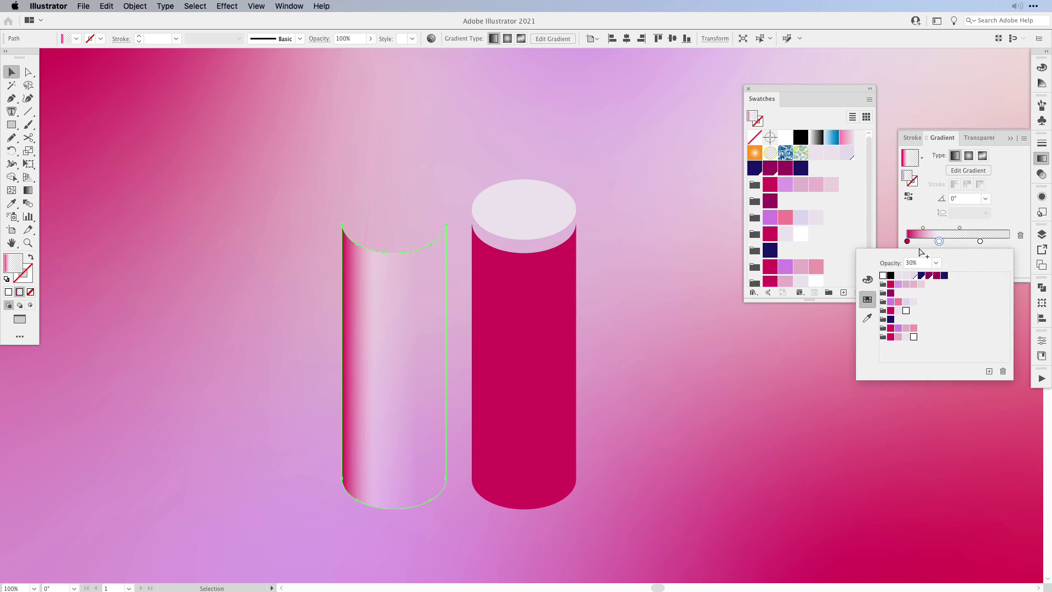
{"action": "left_click", "coordinate": [908, 242]}
{"action": "double_click", "coordinate": [907, 242]}
{"action": "left_click", "coordinate": [936, 263]}
{"action": "left_click", "coordinate": [950, 336]}
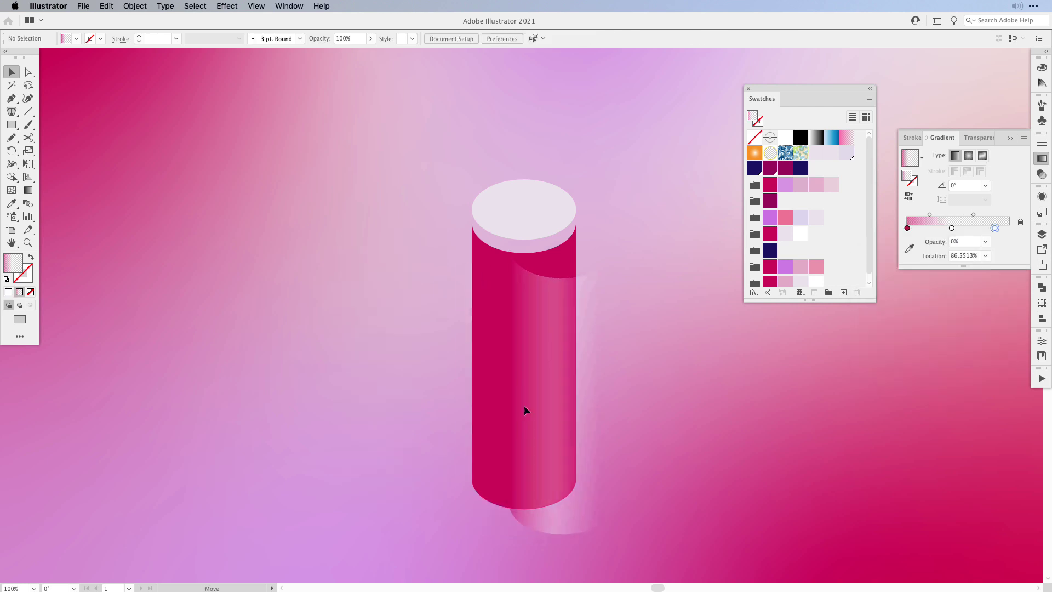
Step: Move the transparent gradient copy exactly over the crimson cylinder body as a highlight
{"action": "left_click_drag", "start_coordinate": [524, 405], "coordinate": [487, 392]}
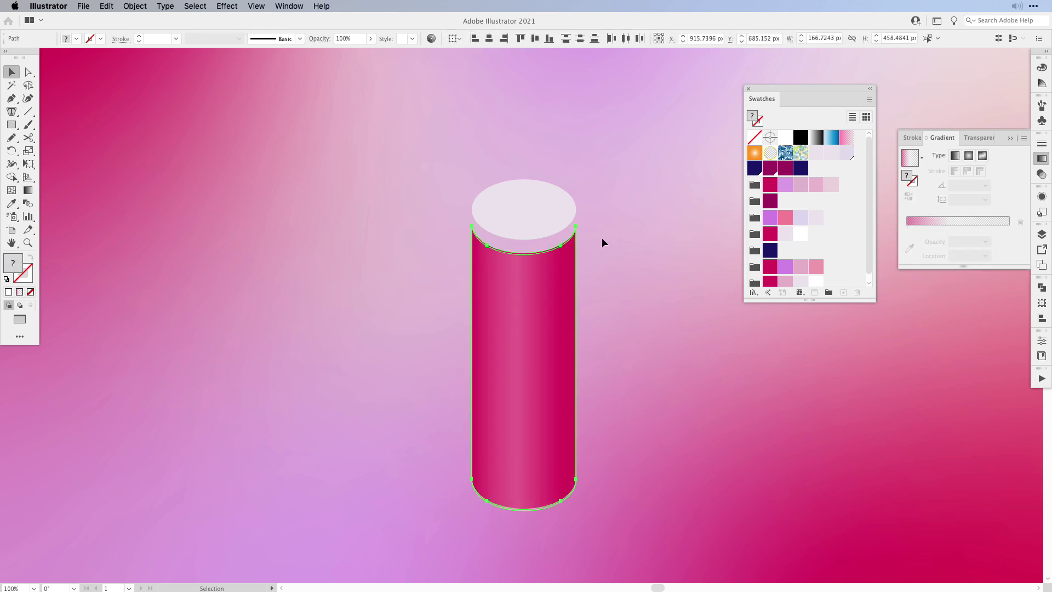
{"action": "left_click", "coordinate": [707, 377]}
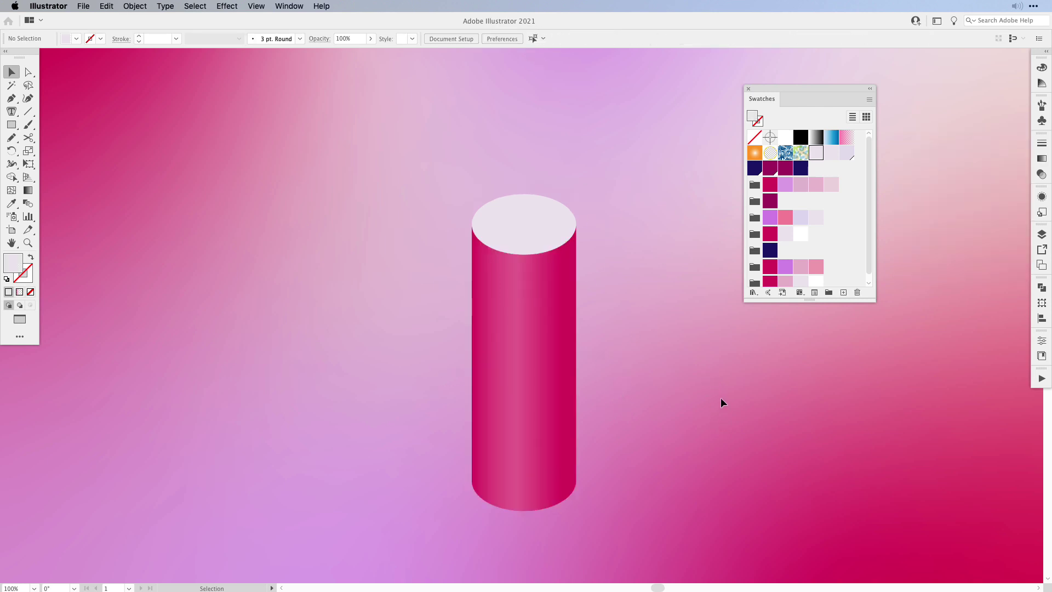
Step: Copy the cylinder's pale top ellipse onto the base layer
{"action": "left_click", "coordinate": [1041, 233]}
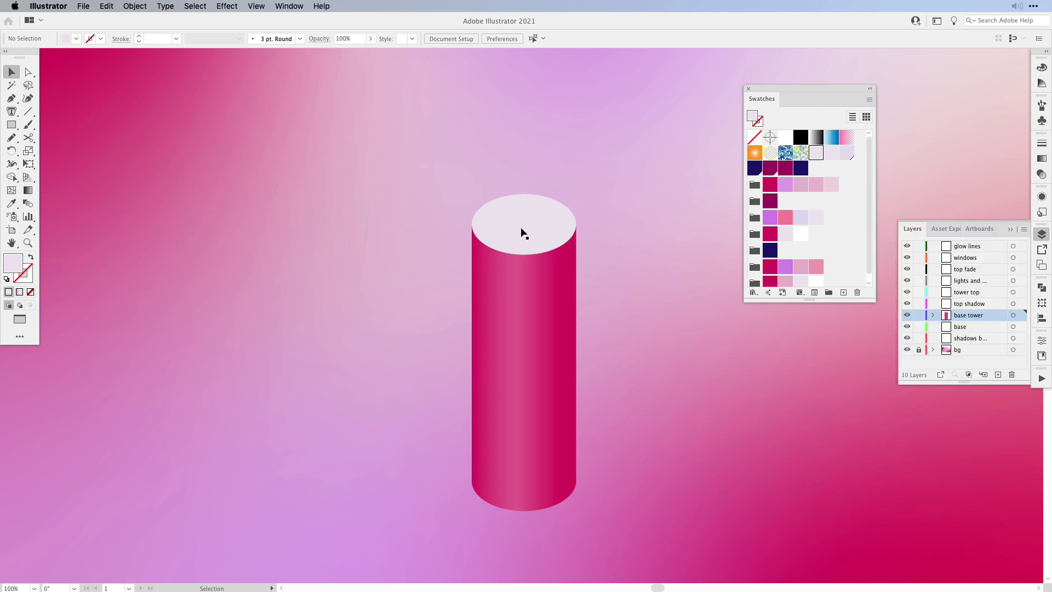
{"action": "left_click", "coordinate": [520, 223]}
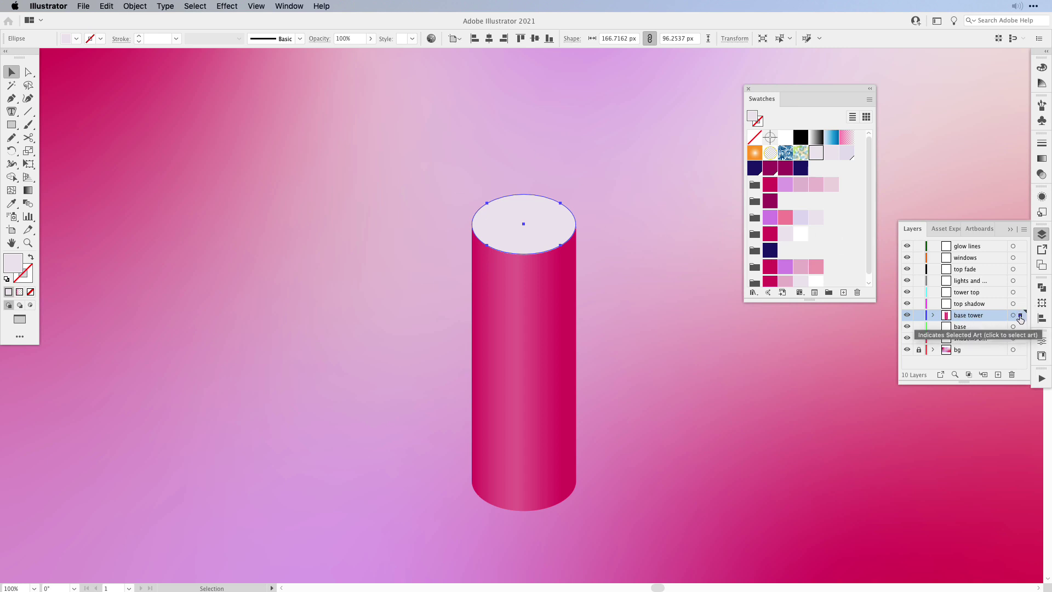
{"action": "left_click_drag", "start_coordinate": [1021, 318], "coordinate": [1021, 330]}
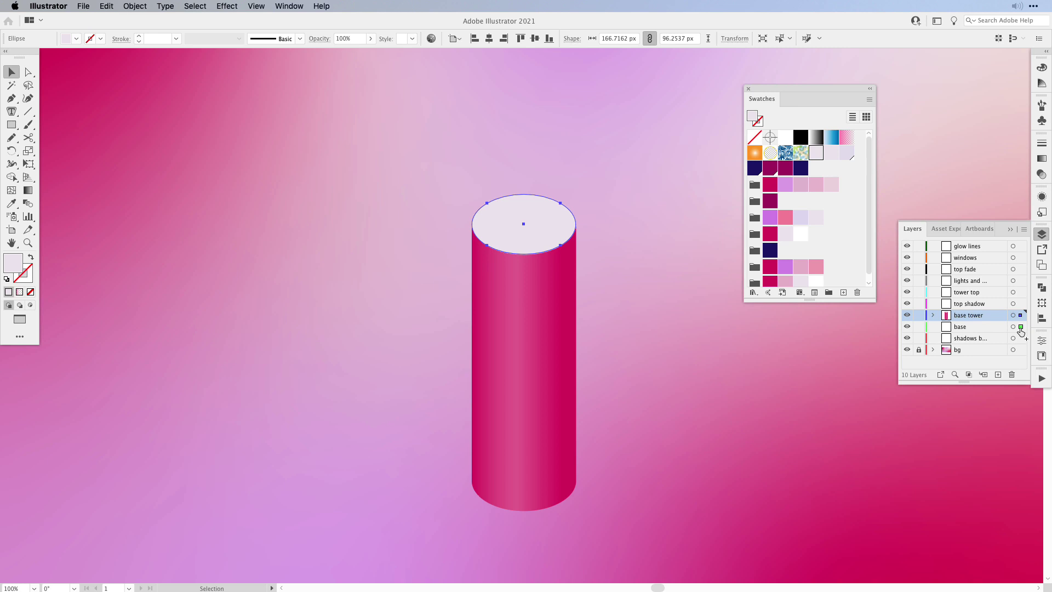
{"action": "left_click_drag", "start_coordinate": [1021, 330], "coordinate": [1021, 329]}
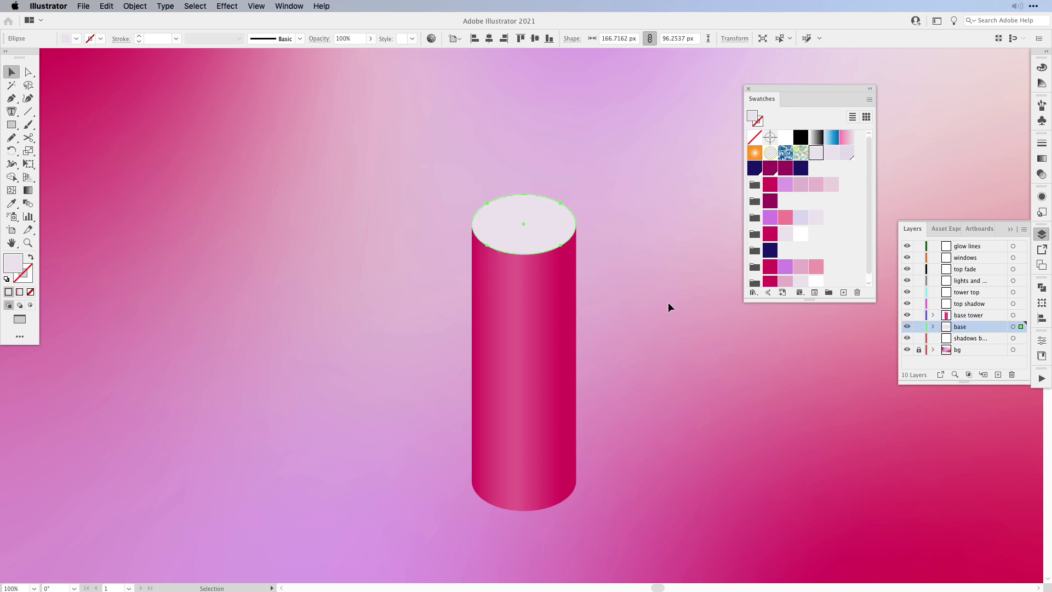
Step: Move the copied ellipse to the cylinder's bottom, enlarge it to about 207 by 119 px, and duplicate it slightly higher
{"action": "key", "text": "e"}
{"action": "left_click_drag", "start_coordinate": [583, 216], "coordinate": [584, 520]}
{"action": "key", "text": "v"}
{"action": "key", "text": "Up"}
{"action": "key", "text": "Up"}
{"action": "key", "text": "Up"}
{"action": "left_click", "coordinate": [584, 492], "text": "shift"}
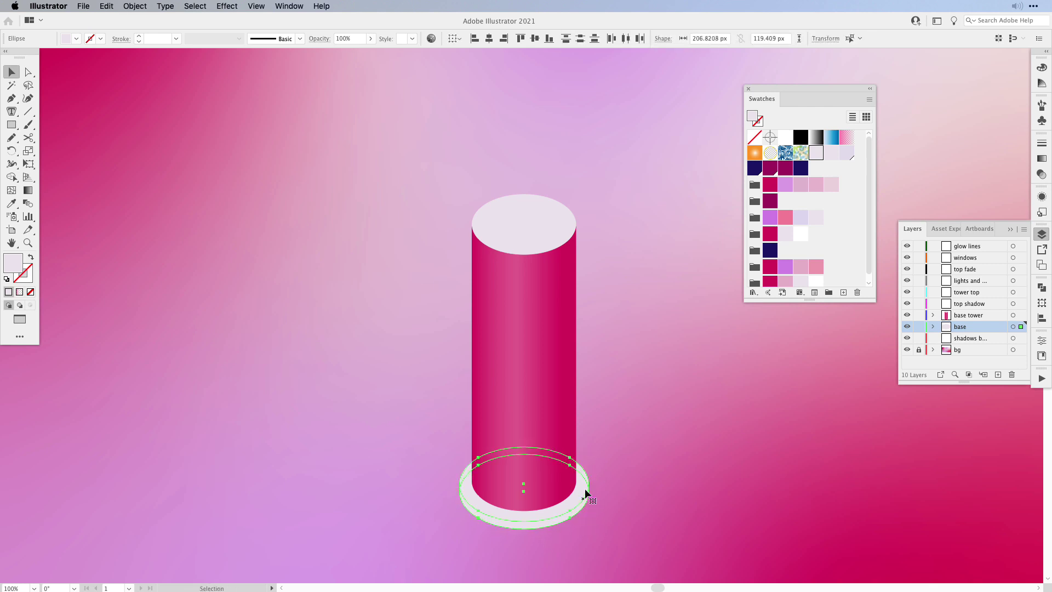
Step: Divide the two overlapping base ellipses with Pathfinder and unite the pieces of the upper ellipse
{"action": "key", "text": "shift+m"}
{"action": "left_click", "coordinate": [1042, 287]}
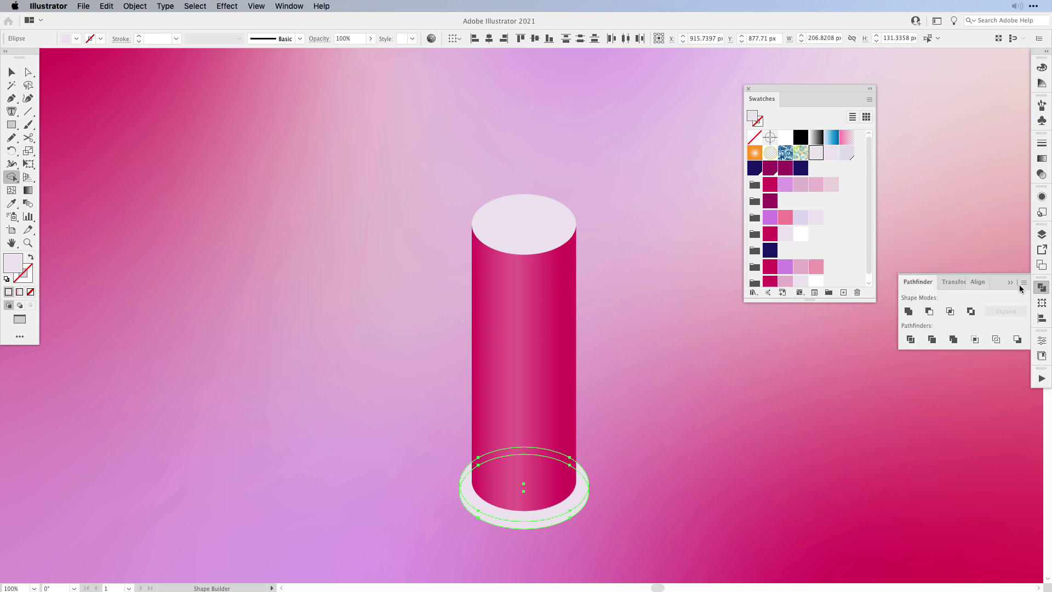
{"action": "left_click", "coordinate": [911, 340]}
{"action": "key", "text": "v"}
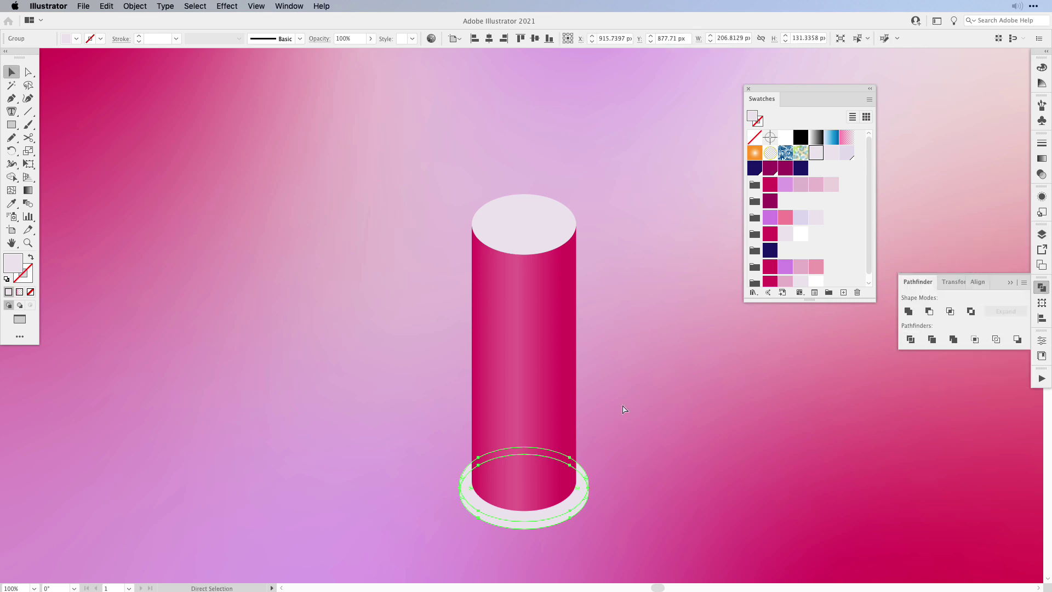
{"action": "left_click", "coordinate": [627, 411]}
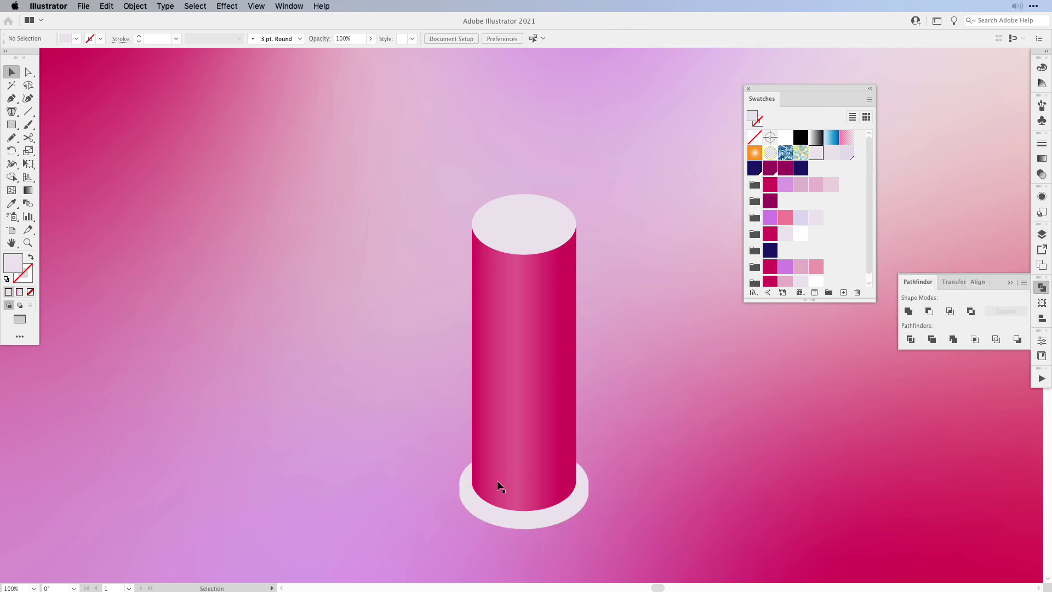
{"action": "left_click", "coordinate": [467, 472]}
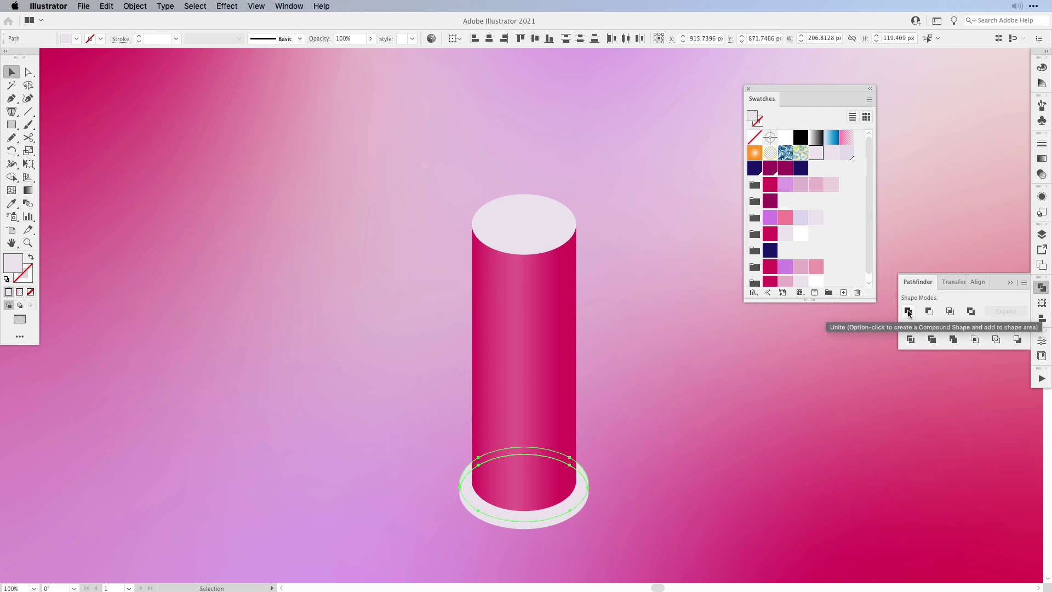
{"action": "left_click", "coordinate": [690, 437]}
Step: Apply a freeform gradient in Points mode to the base's front rim, with a purple stop at its left end
{"action": "left_click", "coordinate": [540, 524]}
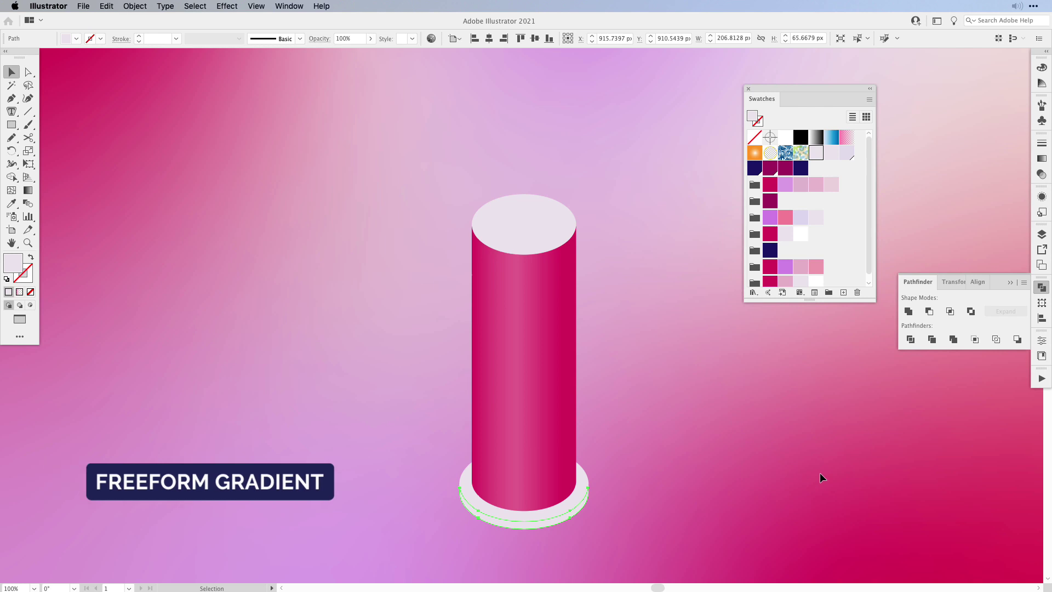
{"action": "key", "text": "super+equal"}
{"action": "key", "text": "super+equal"}
{"action": "key", "text": "super+equal"}
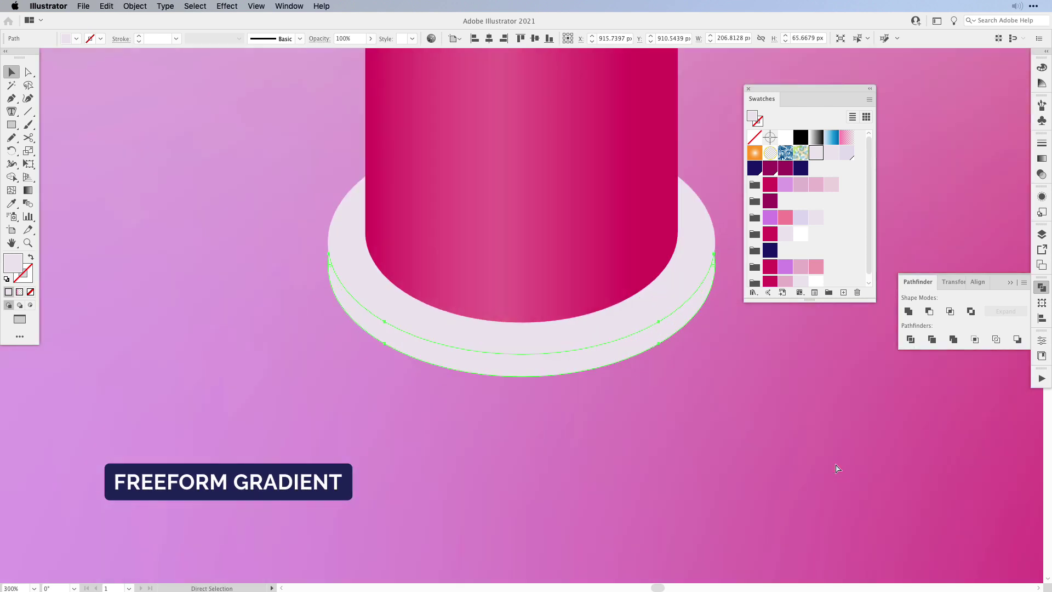
{"action": "key", "text": "space"}
{"action": "left_click_drag", "start_coordinate": [681, 412], "coordinate": [657, 444]}
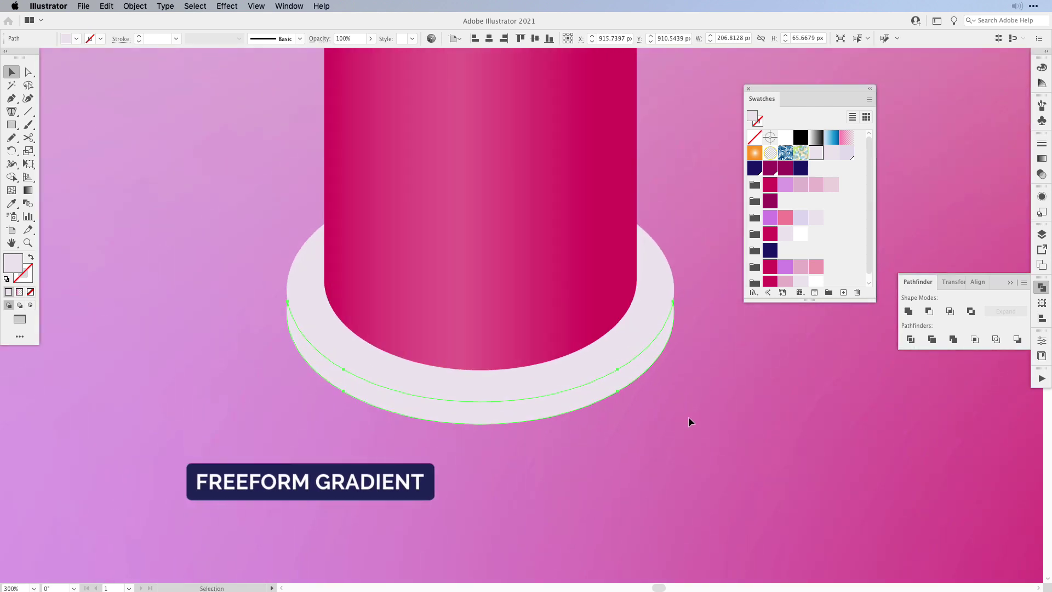
{"action": "left_click", "coordinate": [1041, 159]}
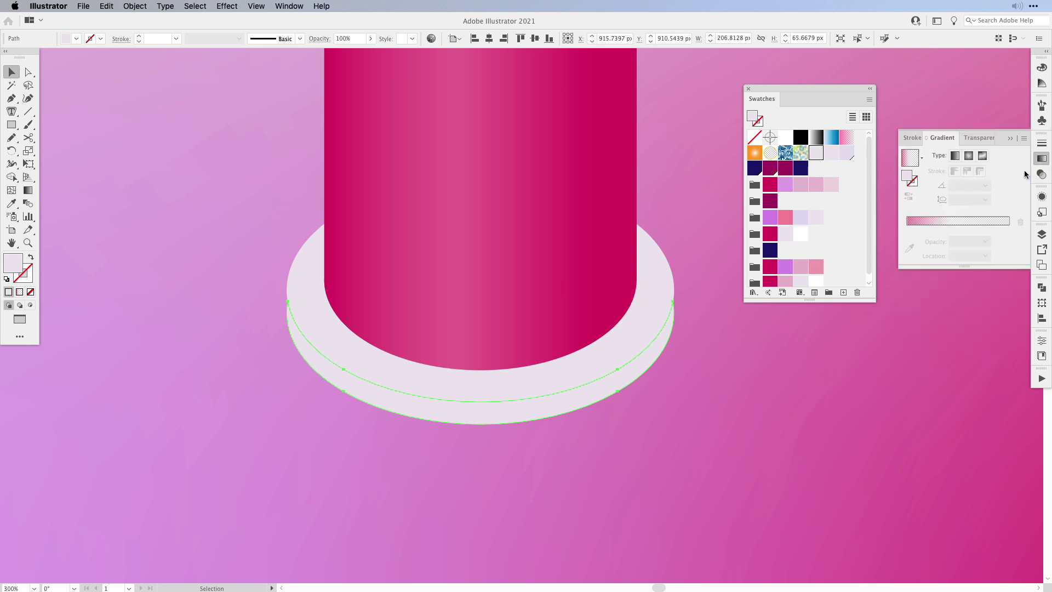
{"action": "left_click", "coordinate": [981, 155]}
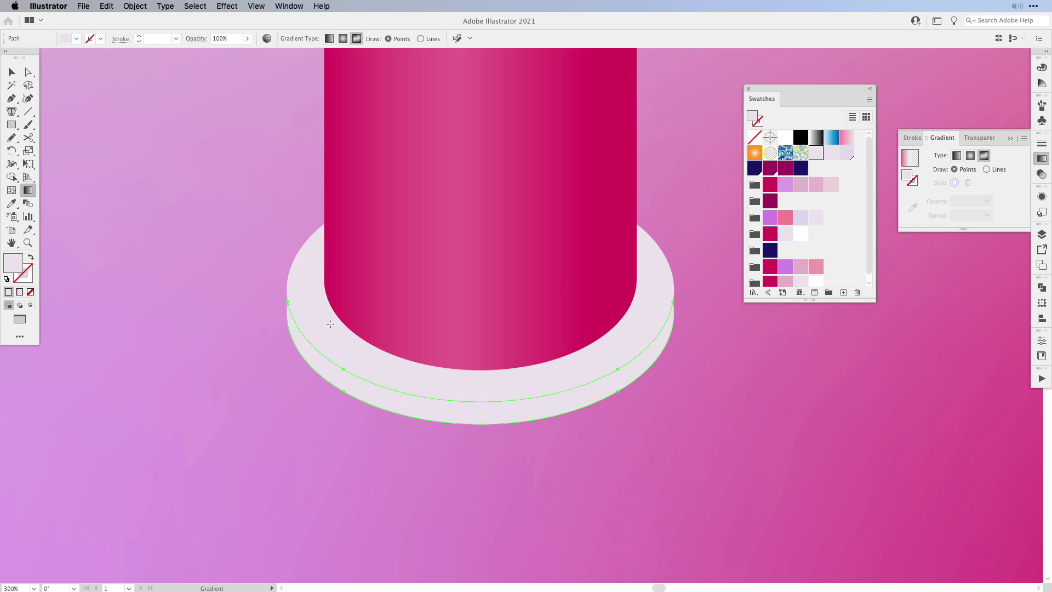
{"action": "scroll", "coordinate": [783, 208], "scroll_direction": "down", "scroll_amount": 1}
{"action": "left_click", "coordinate": [770, 210]}
{"action": "left_click", "coordinate": [984, 155]}
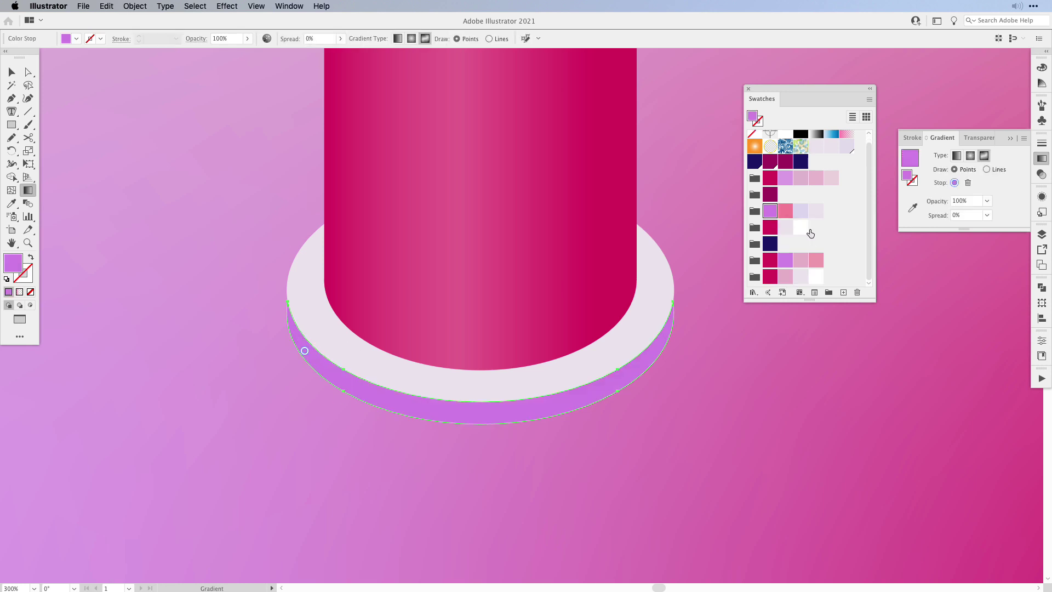
Step: Add rim gradient stops in coral pink left of the middle, lavender to the right and pale lilac at the right end
{"action": "left_click", "coordinate": [579, 395]}
{"action": "left_click", "coordinate": [656, 347]}
{"action": "left_click", "coordinate": [816, 210]}
{"action": "left_click", "coordinate": [580, 396]}
{"action": "left_click", "coordinate": [800, 211]}
{"action": "left_click", "coordinate": [434, 409]}
{"action": "left_click", "coordinate": [785, 211]}
{"action": "key", "text": "v"}
{"action": "left_click", "coordinate": [622, 425]}
{"action": "left_click", "coordinate": [584, 395]}
{"action": "left_click", "coordinate": [968, 171]}
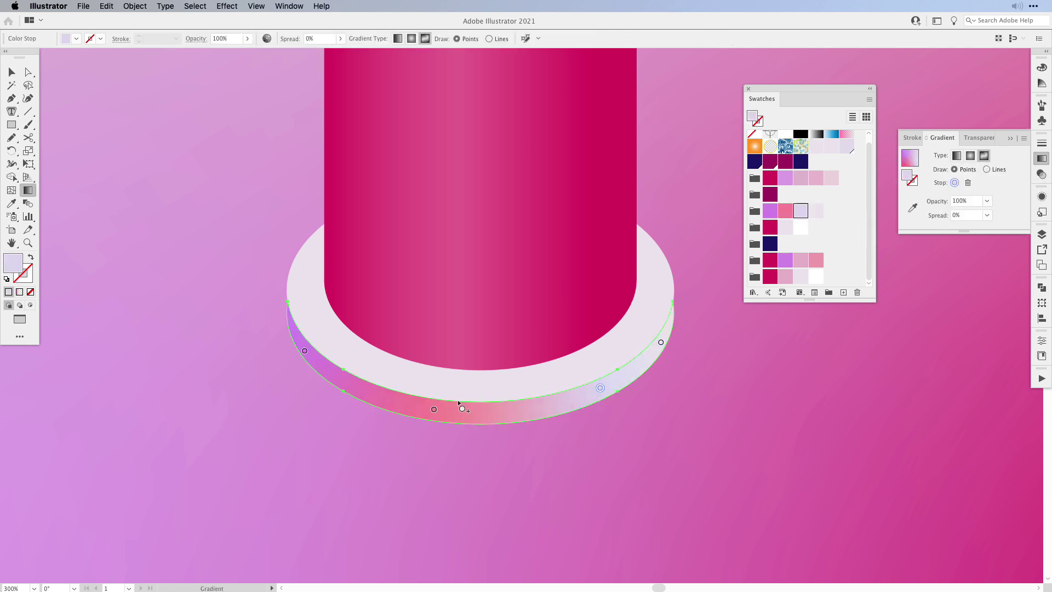
{"action": "left_click", "coordinate": [670, 453]}
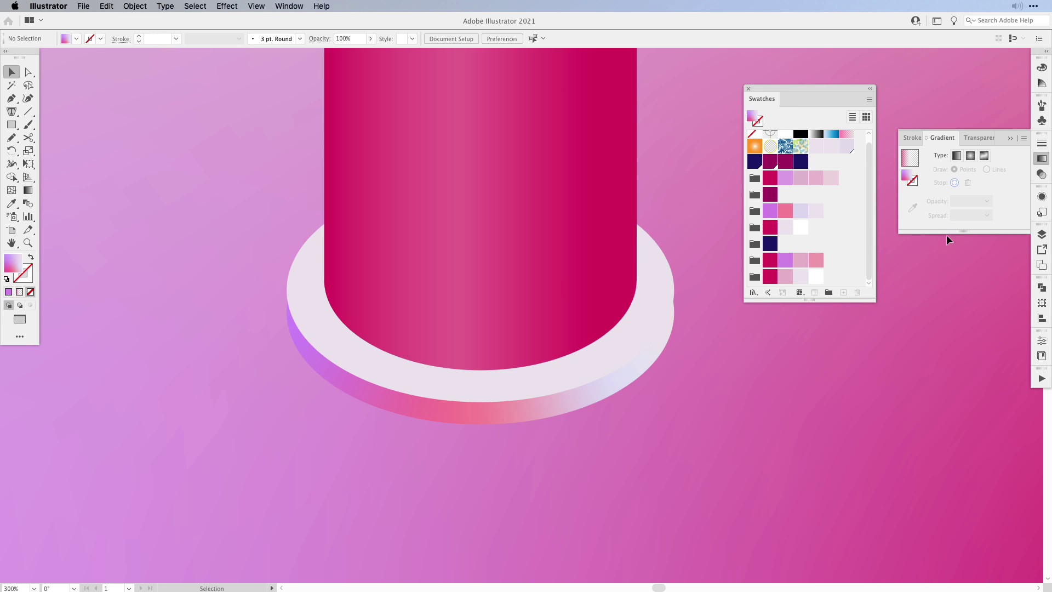
Step: Create a dark magenta copy of the base's top ellipse on the shadows layer, shifted down about 23 px
{"action": "left_click", "coordinate": [1041, 234]}
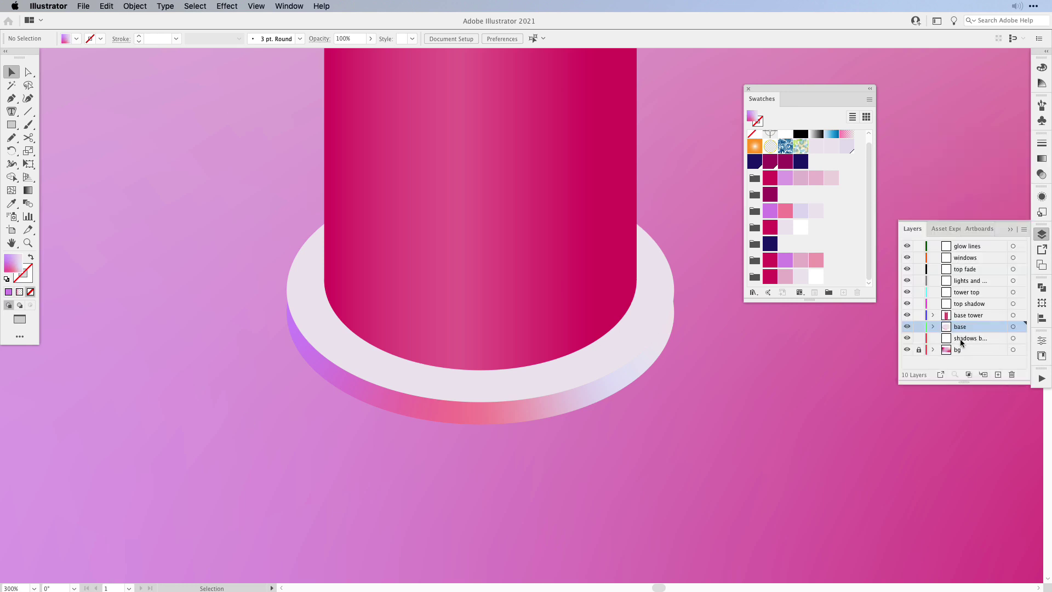
{"action": "left_click", "coordinate": [1013, 326]}
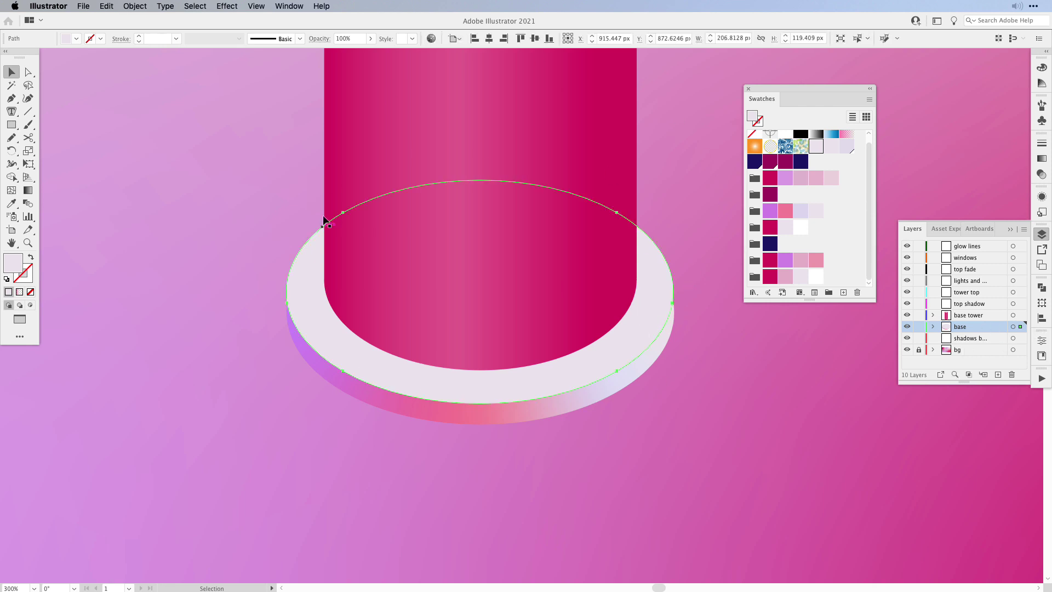
{"action": "left_click_drag", "start_coordinate": [1021, 331], "coordinate": [1021, 339]}
{"action": "key", "text": "Down"}
{"action": "key", "text": "Down"}
{"action": "key", "text": "Down"}
{"action": "key", "text": "Down"}
{"action": "key", "text": "Down"}
{"action": "key", "text": "Down"}
{"action": "key", "text": "Down"}
{"action": "key", "text": "Down"}
{"action": "key", "text": "Down"}
{"action": "key", "text": "Down"}
{"action": "key", "text": "Down"}
{"action": "key", "text": "Down"}
{"action": "key", "text": "Down"}
{"action": "key", "text": "Down"}
{"action": "key", "text": "Down"}
{"action": "key", "text": "Down"}
{"action": "key", "text": "Down"}
{"action": "key", "text": "Down"}
{"action": "key", "text": "Down"}
{"action": "key", "text": "Down"}
{"action": "key", "text": "Down"}
{"action": "key", "text": "Down"}
{"action": "key", "text": "Down"}
{"action": "key", "text": "Down"}
{"action": "key", "text": "Down"}
{"action": "key", "text": "Down"}
{"action": "key", "text": "Down"}
{"action": "key", "text": "Down"}
{"action": "key", "text": "Down"}
{"action": "key", "text": "Down"}
{"action": "key", "text": "Down"}
{"action": "key", "text": "Down"}
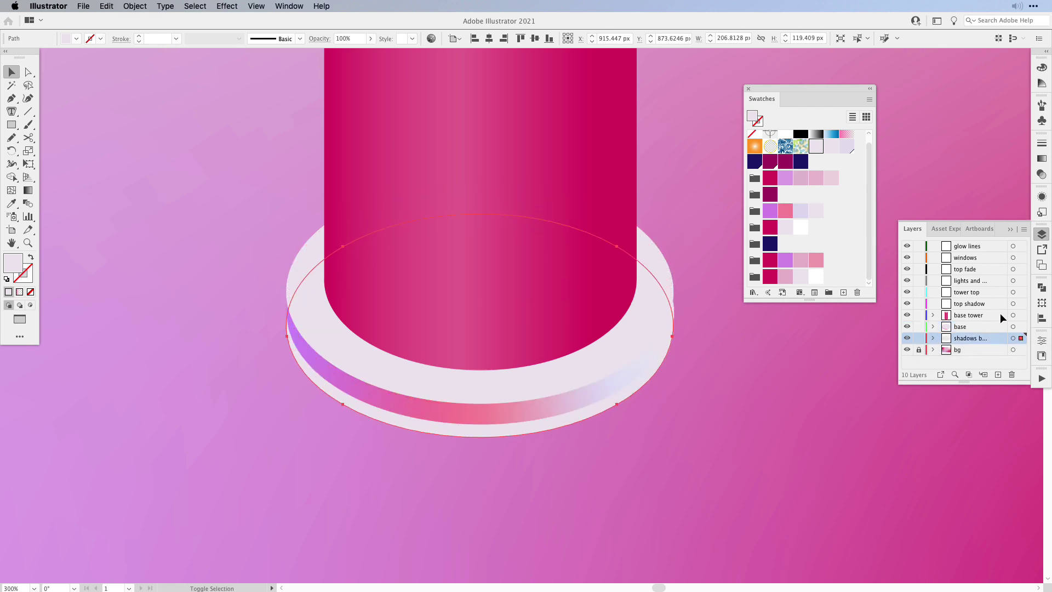
{"action": "left_click", "coordinate": [771, 193]}
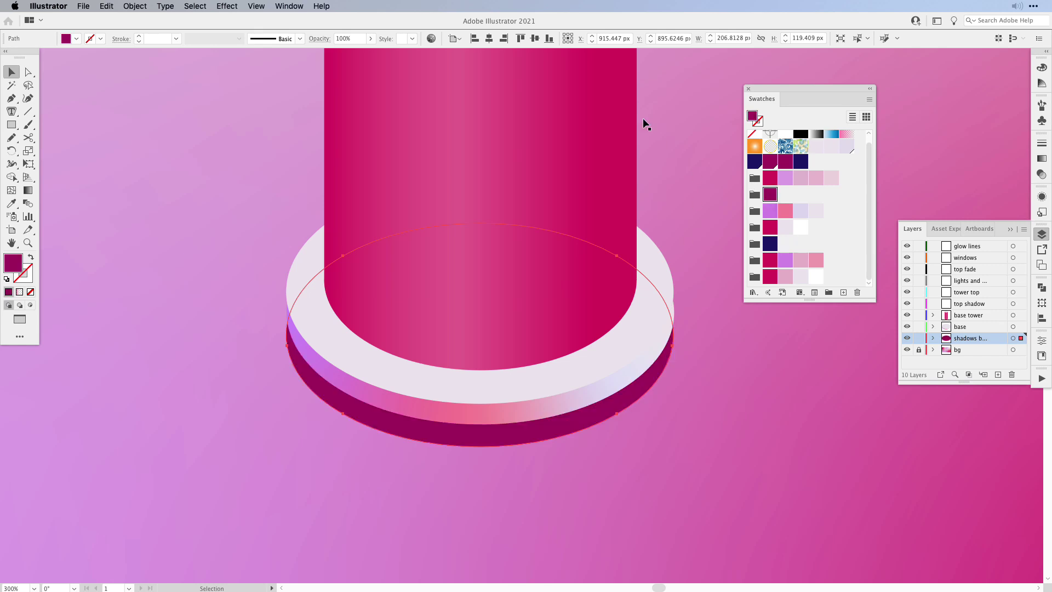
Step: Apply a Feather effect with a 6 px radius to the shadow ellipse and enlarge it beyond the base
{"action": "left_click", "coordinate": [230, 10]}
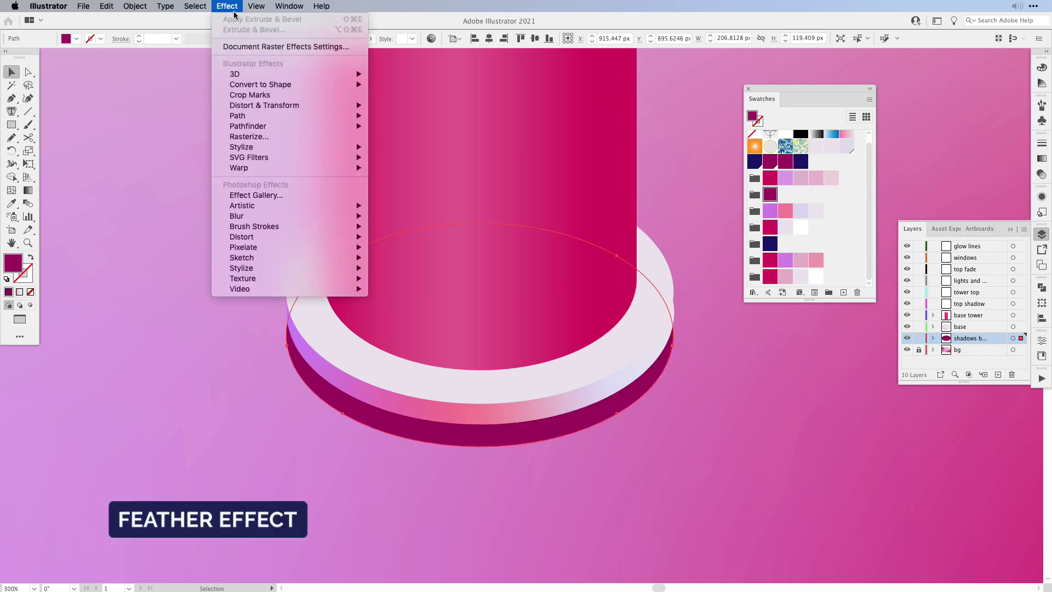
{"action": "mouse_move", "coordinate": [264, 152]}
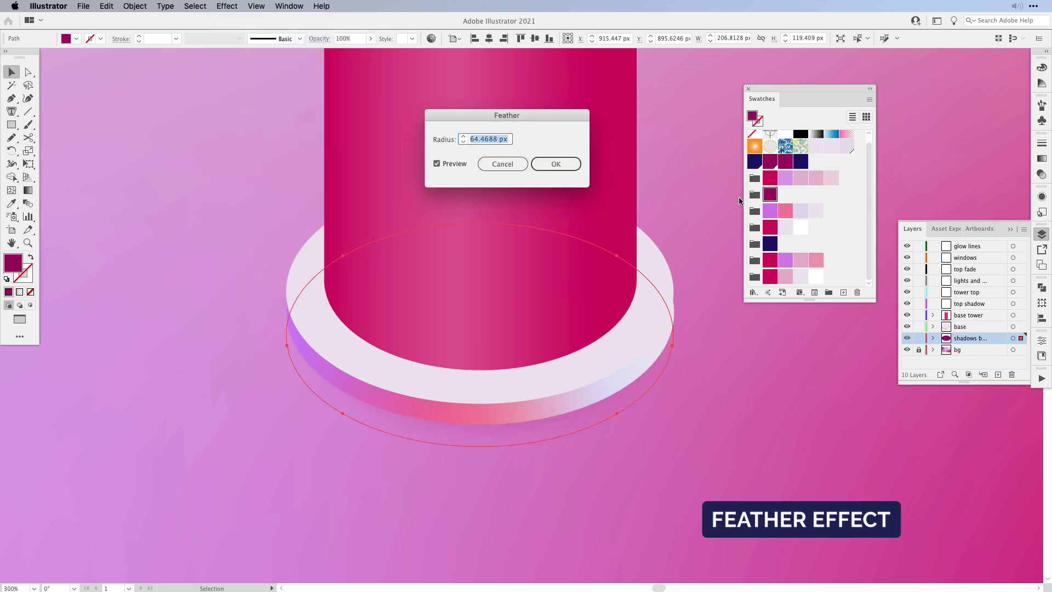
{"action": "left_click_drag", "start_coordinate": [502, 139], "coordinate": [423, 143]}
{"action": "type", "text": "6"}
{"action": "left_click", "coordinate": [556, 164]}
{"action": "key", "text": "e"}
{"action": "left_click_drag", "start_coordinate": [673, 223], "coordinate": [723, 171]}
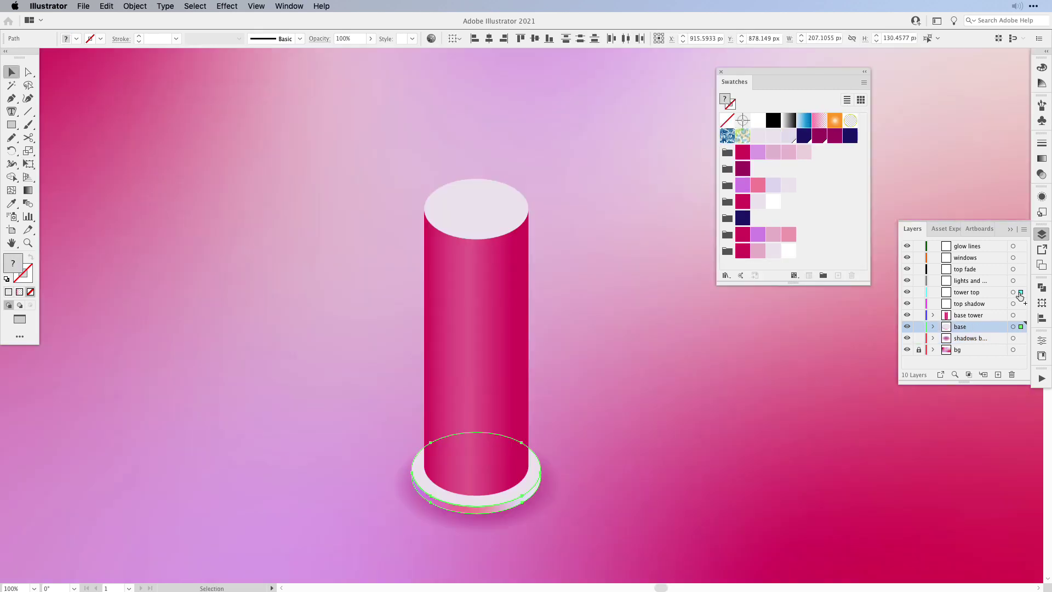
Step: Copy the base disc and its rim onto the tower top layer and place the copy on top of the cylinder
{"action": "left_click", "coordinate": [1019, 293]}
{"action": "left_click_drag", "start_coordinate": [502, 485], "coordinate": [510, 202]}
{"action": "key", "text": "super+shift+a"}
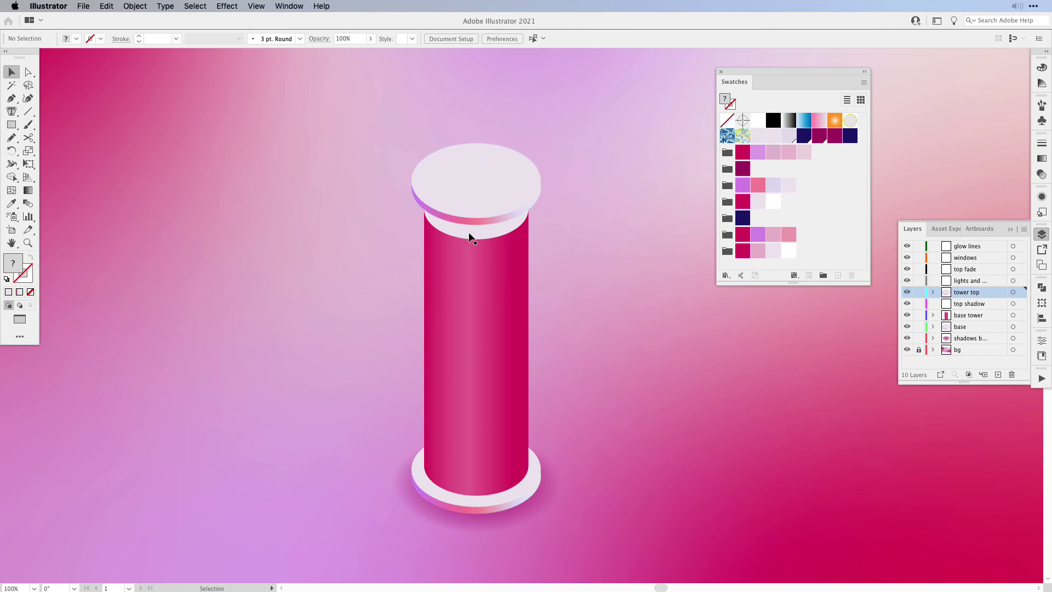
Step: Fill the cylinder's top ellipse crimson and shrink the tower cap to the cylinder's width
{"action": "left_click", "coordinate": [467, 234]}
{"action": "left_click", "coordinate": [744, 202]}
{"action": "left_click", "coordinate": [501, 183]}
{"action": "key", "text": "e"}
{"action": "left_click_drag", "start_coordinate": [536, 141], "coordinate": [514, 152]}
{"action": "key", "text": "super+equal"}
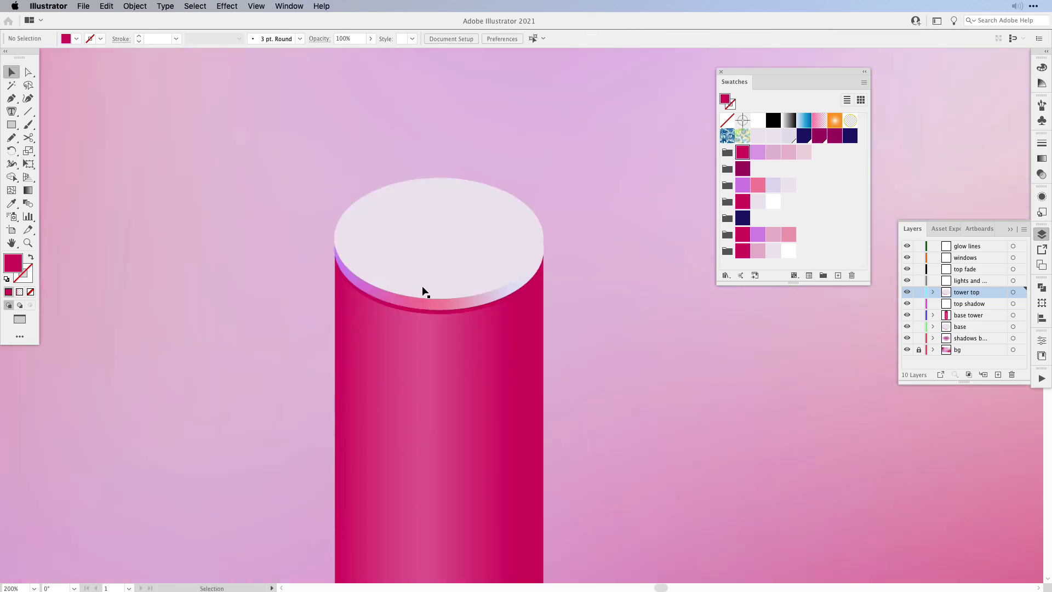
Step: Duplicate the tower cap slightly higher and delete the duplicate's gradient rim
{"action": "left_click_drag", "start_coordinate": [457, 299], "coordinate": [456, 269], "text": "alt"}
{"action": "key", "text": "super+shift+a"}
{"action": "key", "text": "a"}
{"action": "left_click", "coordinate": [435, 276]}
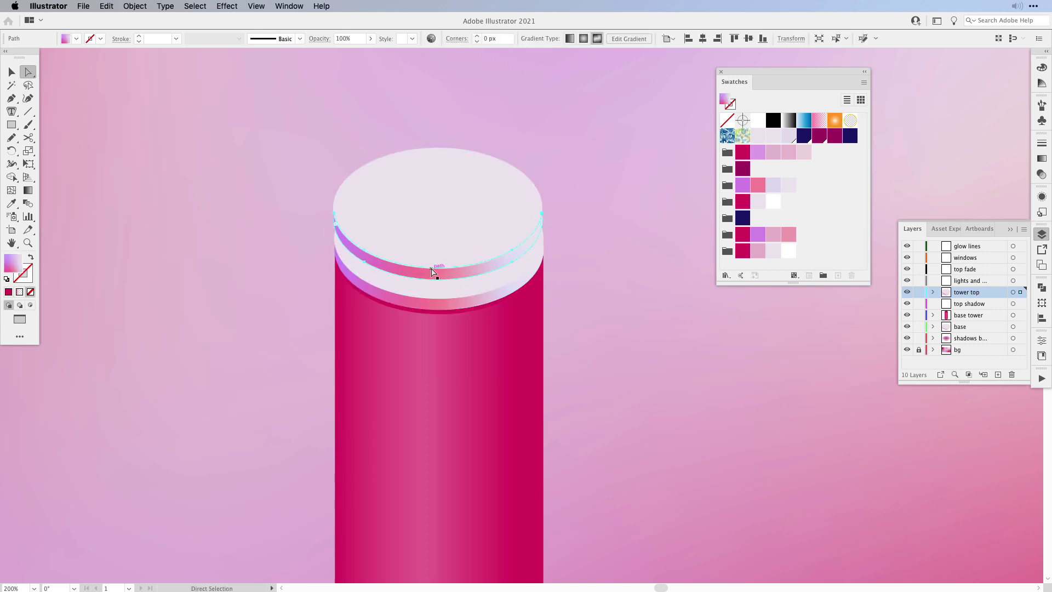
{"action": "key", "text": "Delete"}
Step: Shrink the duplicated top ellipse to about 118 by 68 px, centered above the tower cap
{"action": "left_click", "coordinate": [453, 202]}
{"action": "key", "text": "e"}
{"action": "left_click_drag", "start_coordinate": [542, 147], "coordinate": [510, 163]}
{"action": "key", "text": "v"}
{"action": "key", "text": "super+shift+a"}
{"action": "left_click_drag", "start_coordinate": [453, 194], "coordinate": [467, 188]}
{"action": "key", "text": "super+z"}
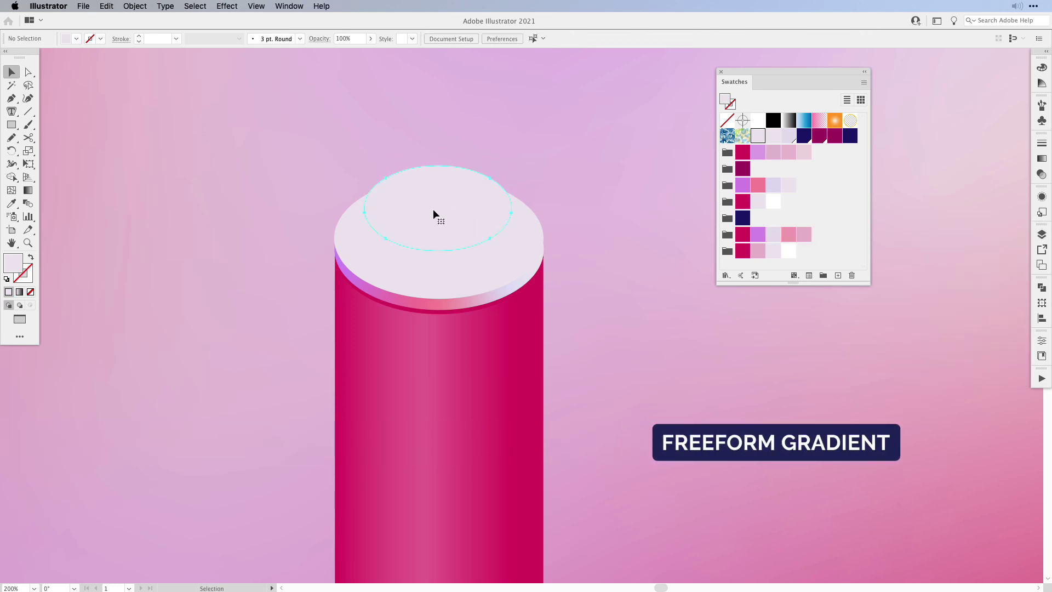
Step: Apply a freeform gradient to the small top ellipse with six points, paired at its left, middle and right
{"action": "left_click", "coordinate": [435, 213]}
{"action": "left_click", "coordinate": [1042, 158]}
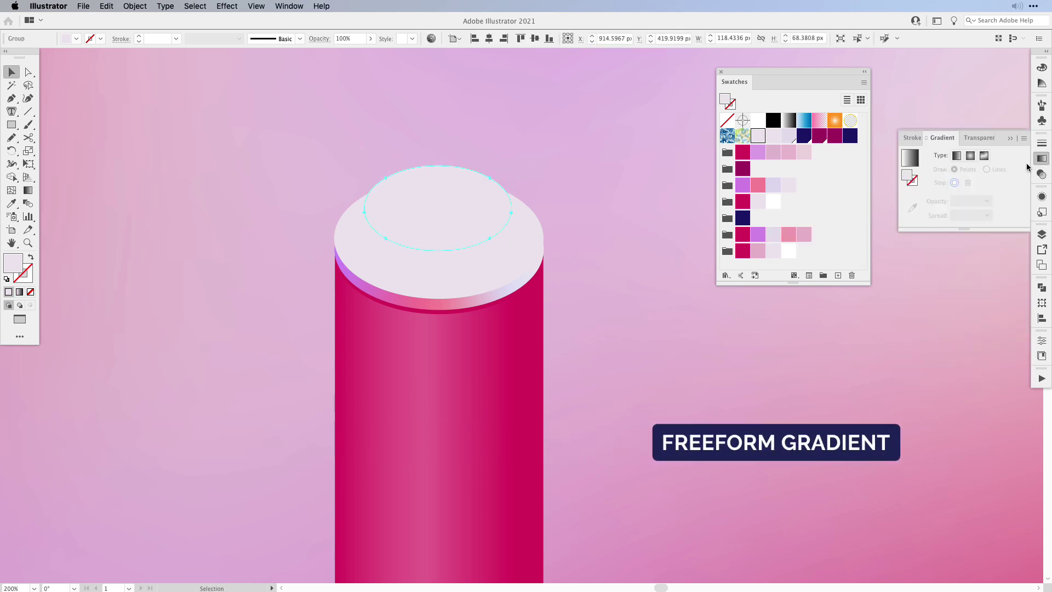
{"action": "left_click", "coordinate": [983, 156]}
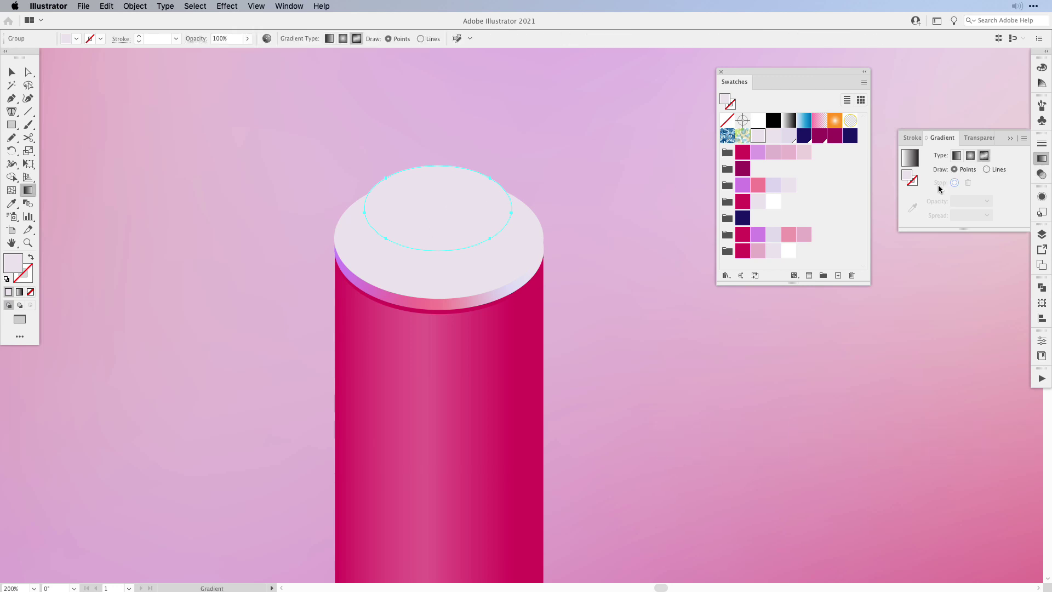
{"action": "left_click", "coordinate": [481, 189]}
{"action": "left_click", "coordinate": [476, 221]}
{"action": "left_click", "coordinate": [438, 181]}
{"action": "left_click", "coordinate": [432, 222]}
{"action": "left_click", "coordinate": [402, 184]}
{"action": "left_click", "coordinate": [389, 213]}
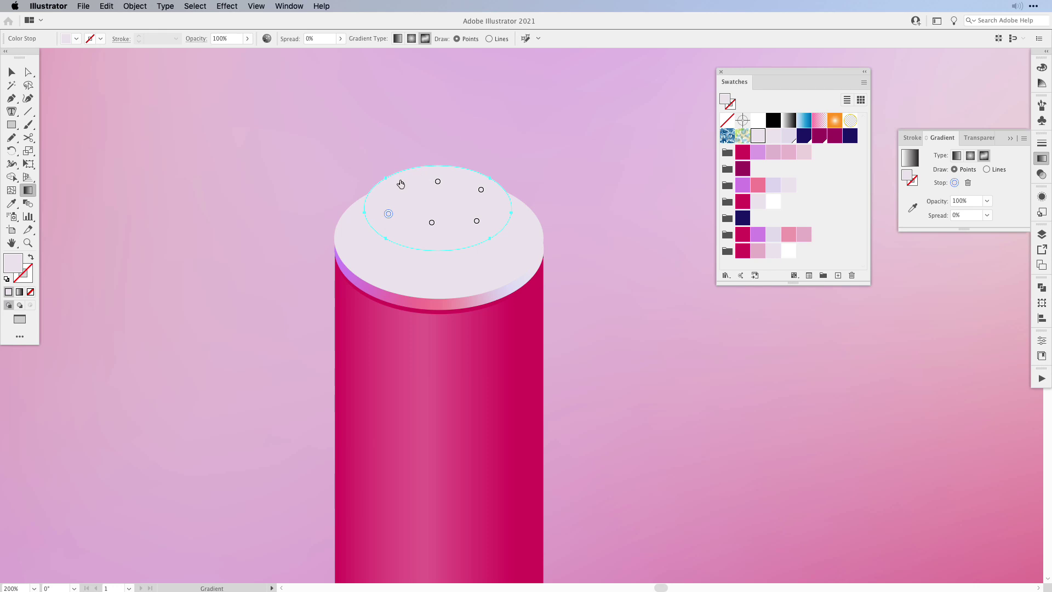
Step: Color the small ellipse's left gradient points purple, the middle ones pale lavender and the right ones pink
{"action": "left_click", "coordinate": [756, 238]}
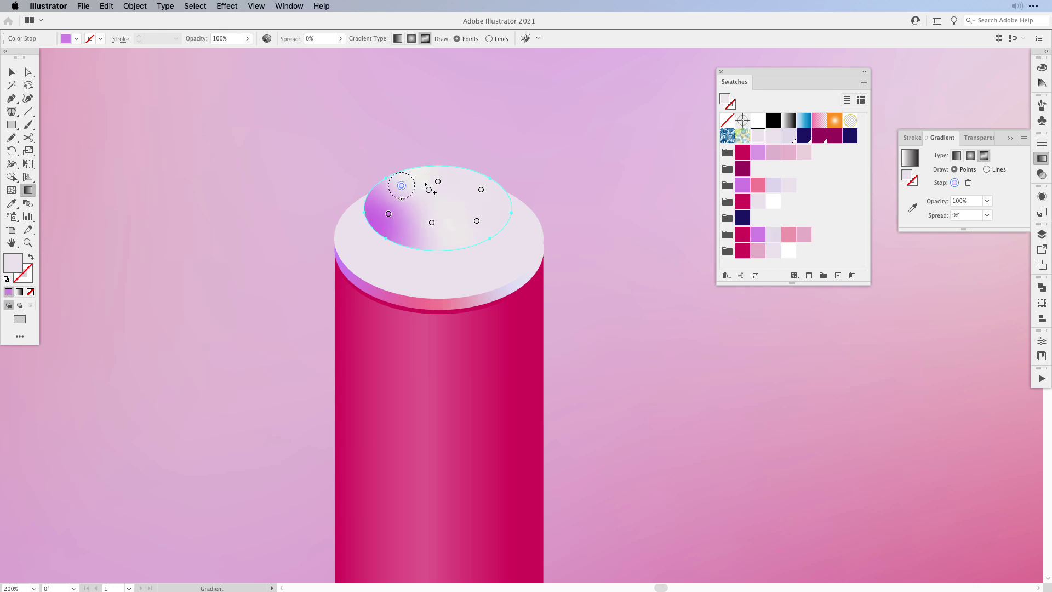
{"action": "left_click", "coordinate": [437, 181]}
{"action": "left_click", "coordinate": [431, 223]}
{"action": "left_click", "coordinate": [773, 235]}
{"action": "left_click", "coordinate": [481, 189]}
{"action": "left_click", "coordinate": [789, 235]}
{"action": "left_click", "coordinate": [477, 221]}
{"action": "left_click", "coordinate": [785, 238]}
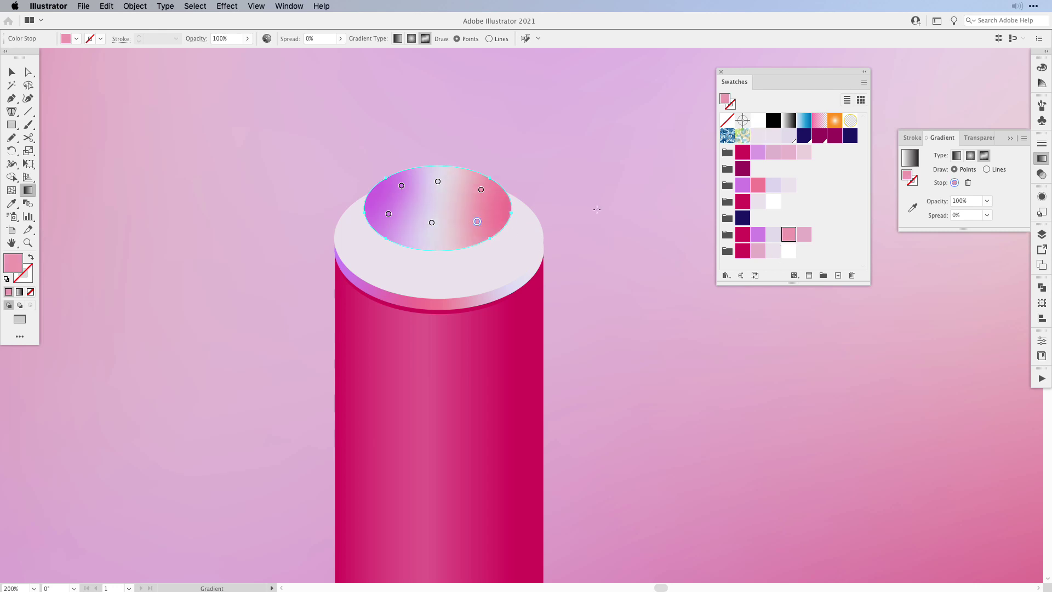
Step: Place a crimson copy of the small top ellipse behind it, offset slightly downward
{"action": "key", "text": "v"}
{"action": "key", "text": "super+shift+a"}
{"action": "left_click", "coordinate": [466, 224]}
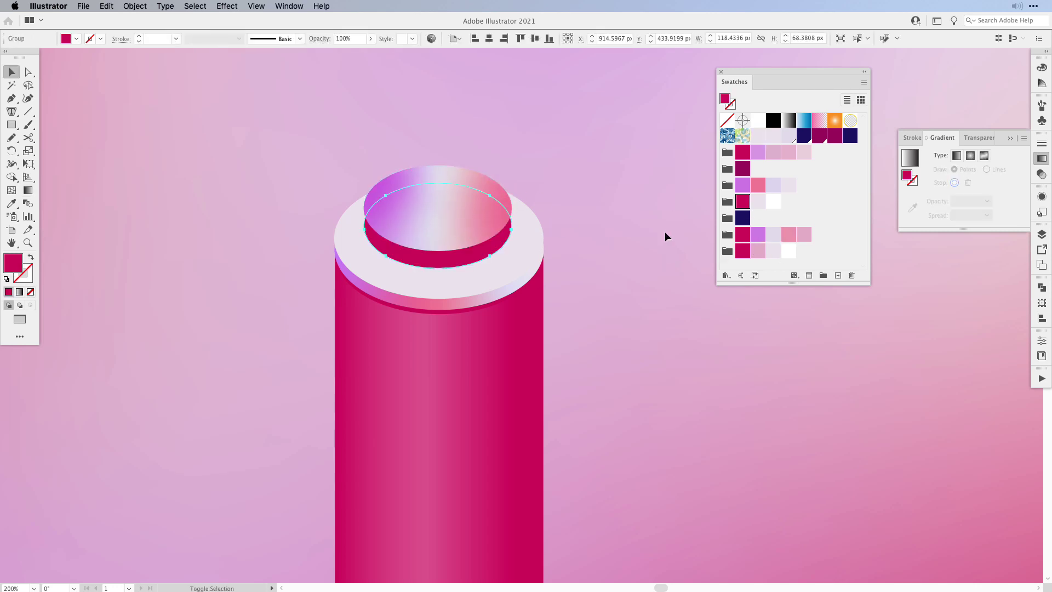
{"action": "key", "text": "Down"}
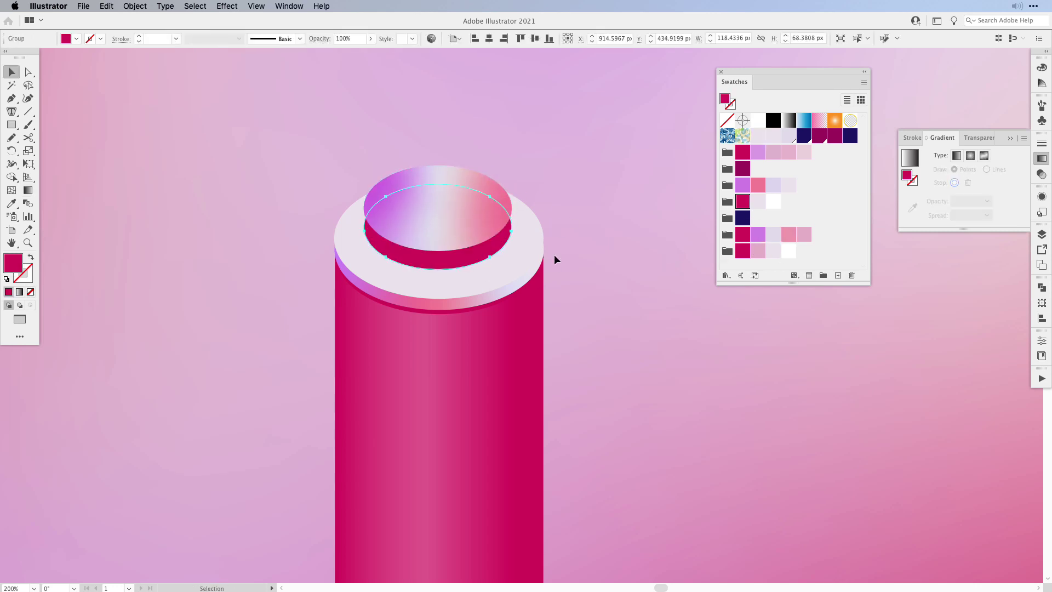
Step: Draw a crimson four-cornered shape with the Pen tool, bridging the side edges of the gradient ellipse and the crimson ellipse
{"action": "left_click", "coordinate": [550, 258]}
{"action": "scroll", "coordinate": [469, 233], "scroll_direction": "up", "scroll_amount": 2}
{"action": "key", "text": "p"}
{"action": "left_click", "coordinate": [259, 219]}
{"action": "left_click", "coordinate": [259, 182]}
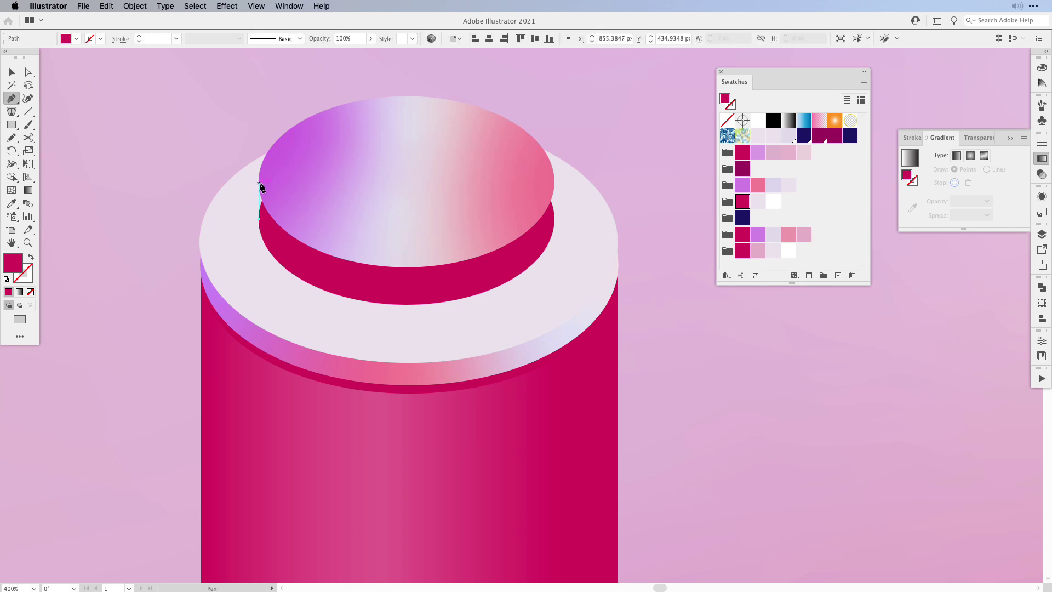
{"action": "left_click", "coordinate": [554, 187]}
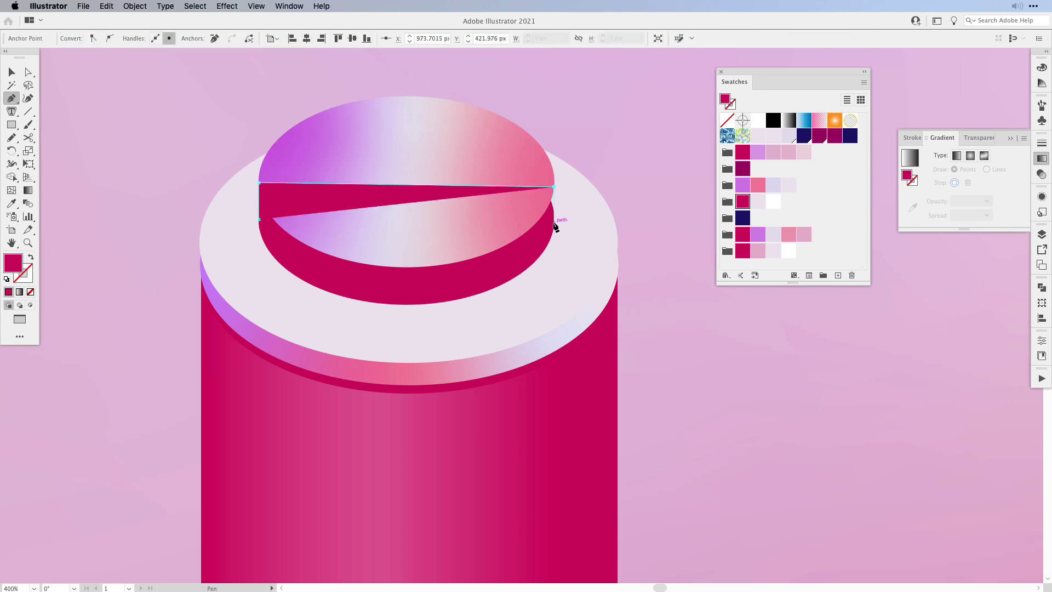
{"action": "left_click", "coordinate": [554, 222]}
{"action": "left_click", "coordinate": [260, 220]}
{"action": "key", "text": "c"}
{"action": "key", "text": "v"}
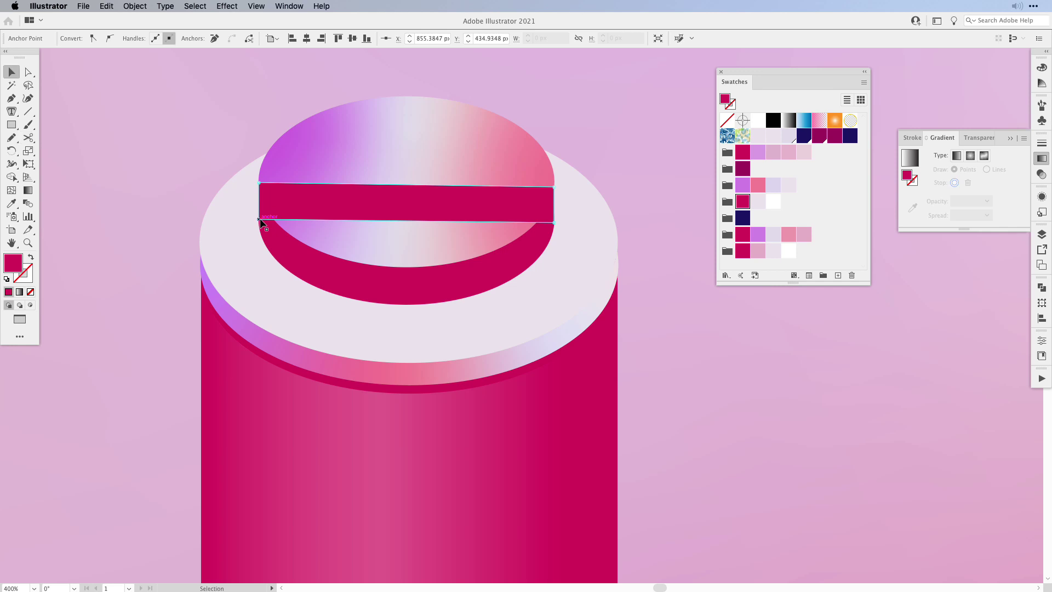
Step: Send the crimson bridging shape behind the gradient ellipse to form the small top's side wall
{"action": "key", "text": "super+["}
{"action": "key", "text": "v"}
{"action": "left_click", "coordinate": [626, 133]}
{"action": "left_click", "coordinate": [455, 289]}
{"action": "left_click", "coordinate": [430, 254], "text": "shift"}
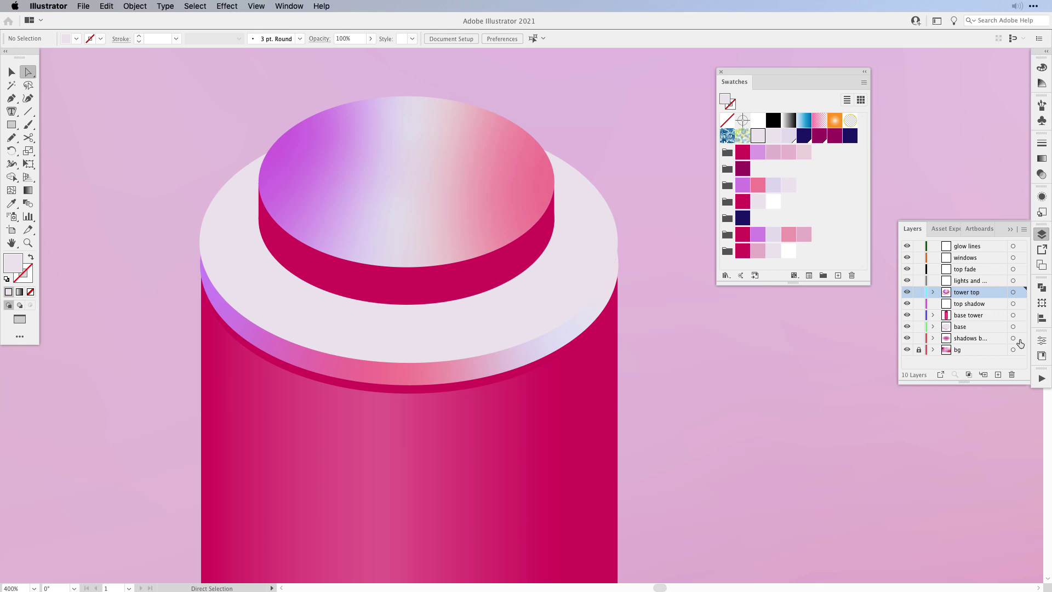
Step: Copy the base shadow onto the top shadow layer and put the small top on a new layer named smaller top above it
{"action": "left_click", "coordinate": [1020, 338]}
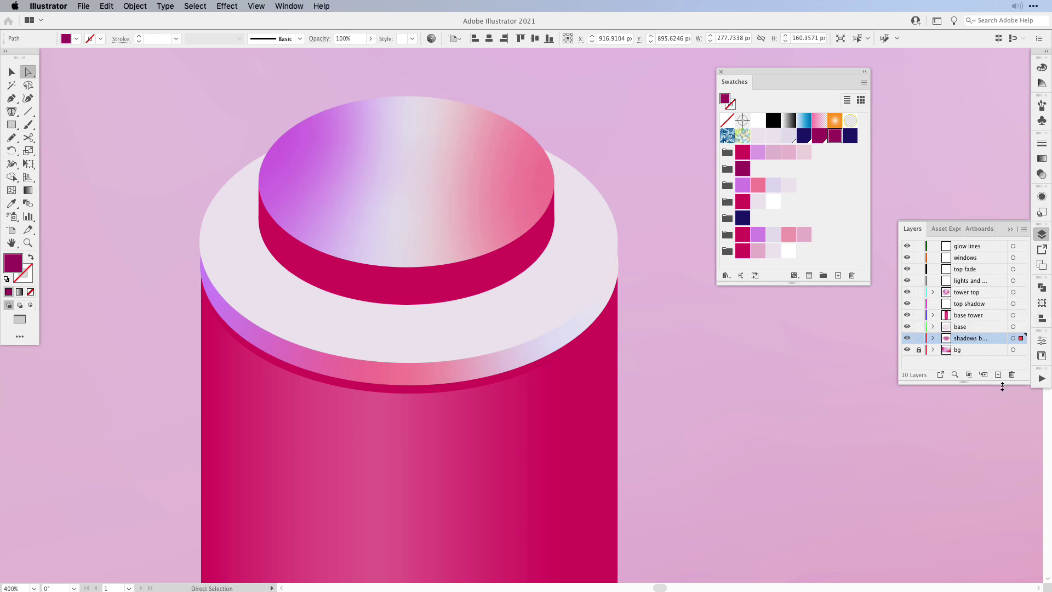
{"action": "left_click_drag", "start_coordinate": [1024, 383], "coordinate": [1020, 432]}
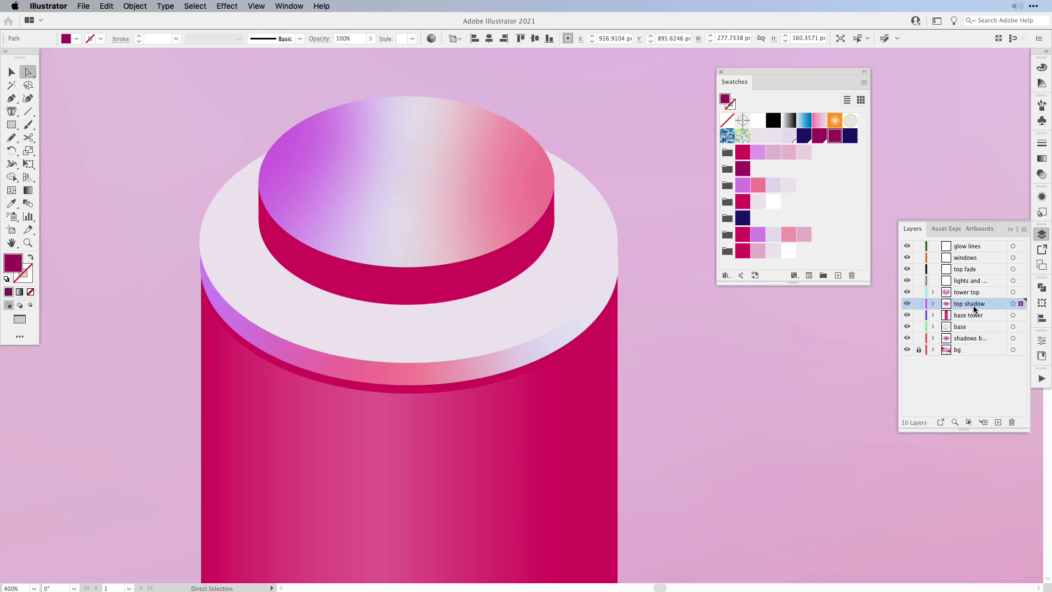
{"action": "key", "text": "v"}
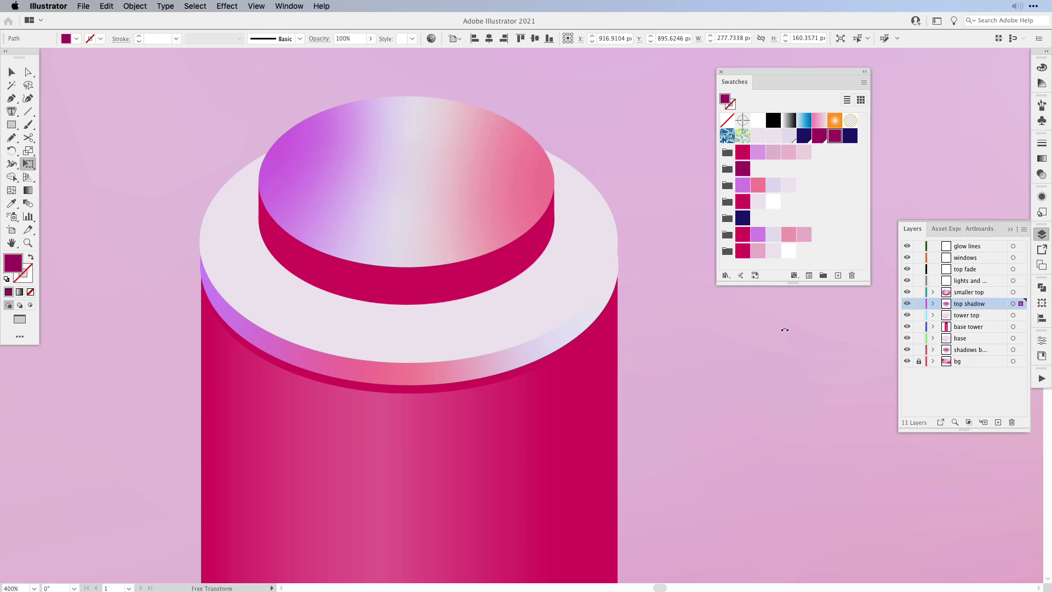
Step: Move the copied shadow up beneath the small top and shrink it to about 141 by 81 px
{"action": "key", "text": "super+minus"}
{"action": "key", "text": "super+minus"}
{"action": "key", "text": "super+minus"}
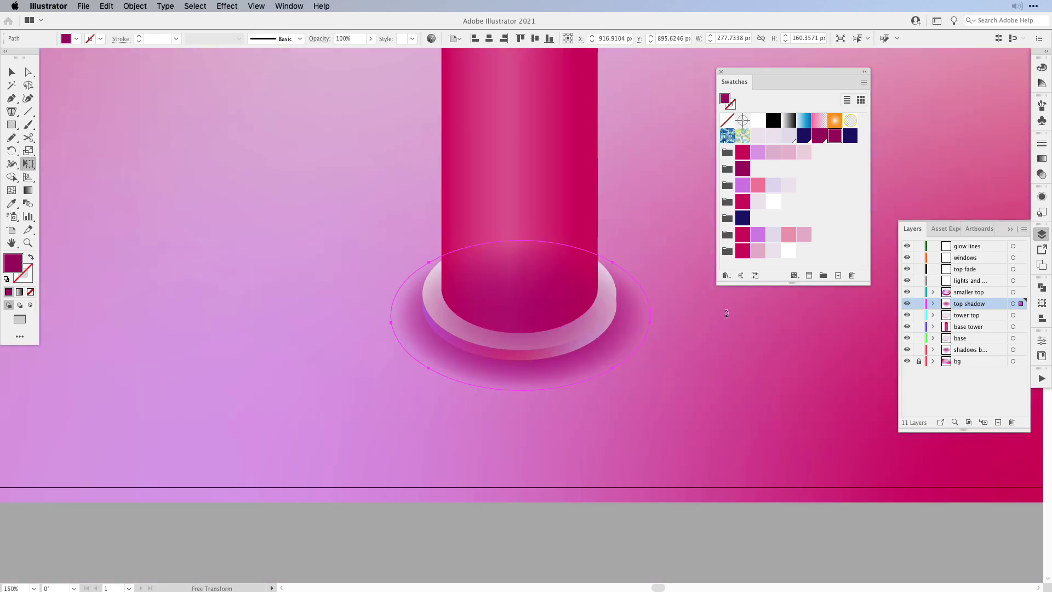
{"action": "left_click_drag", "start_coordinate": [596, 296], "coordinate": [512, 424]}
{"action": "left_click_drag", "start_coordinate": [524, 488], "coordinate": [527, 162]}
{"action": "left_click_drag", "start_coordinate": [618, 131], "coordinate": [615, 291]}
{"action": "left_click_drag", "start_coordinate": [531, 316], "coordinate": [488, 111]}
{"action": "scroll", "coordinate": [488, 110], "scroll_direction": "down", "scroll_amount": 2}
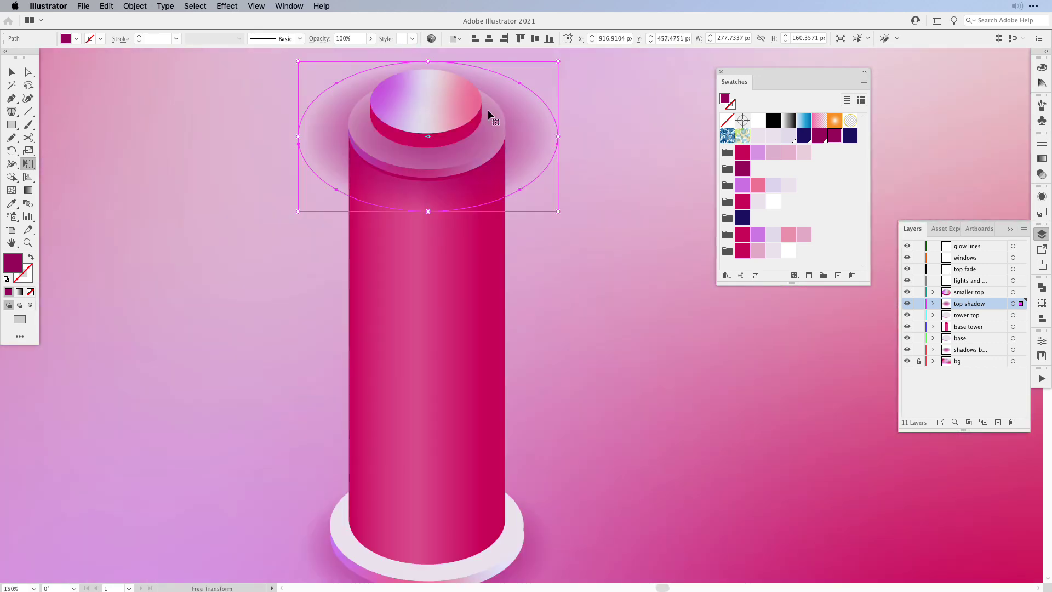
{"action": "left_click_drag", "start_coordinate": [559, 63], "coordinate": [495, 81]}
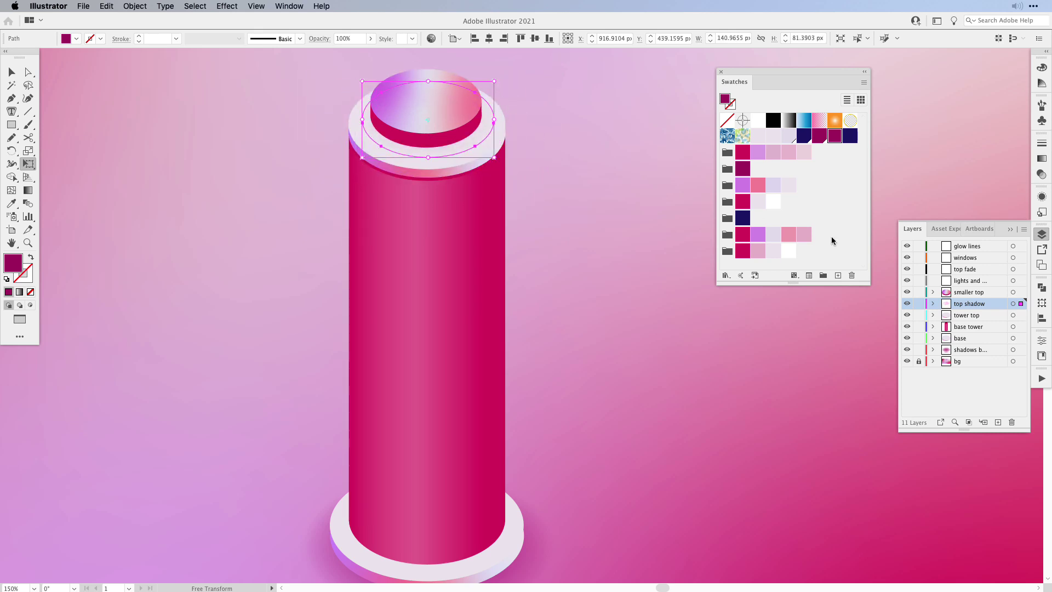
Step: Set the top shadow's Feather radius to 15 px
{"action": "left_click", "coordinate": [1041, 196]}
{"action": "left_click_drag", "start_coordinate": [1018, 280], "coordinate": [1017, 338]}
{"action": "left_click", "coordinate": [940, 278]}
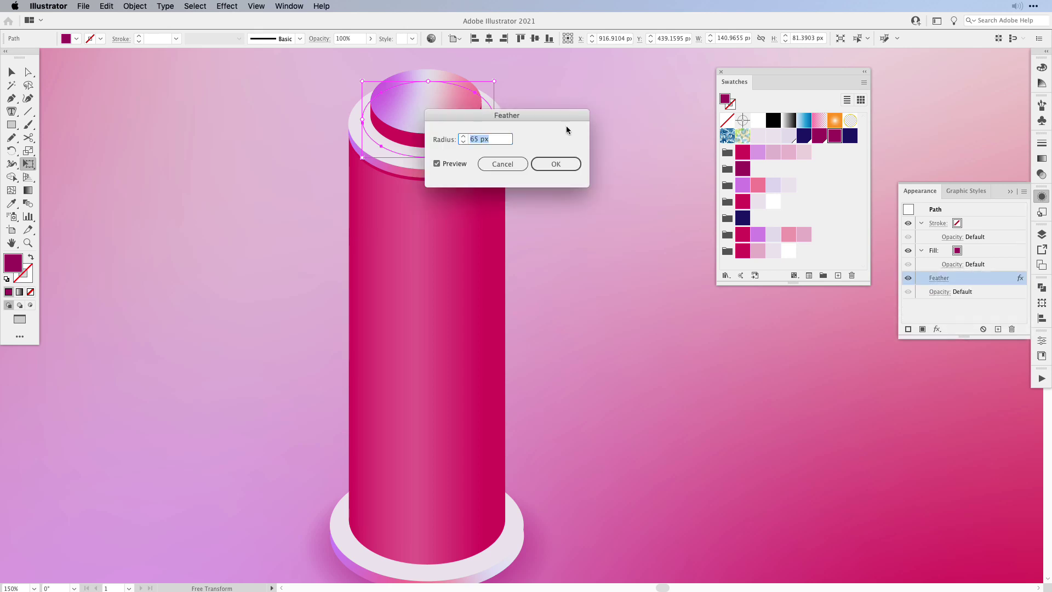
{"action": "type", "text": "15"}
{"action": "key", "text": "Return"}
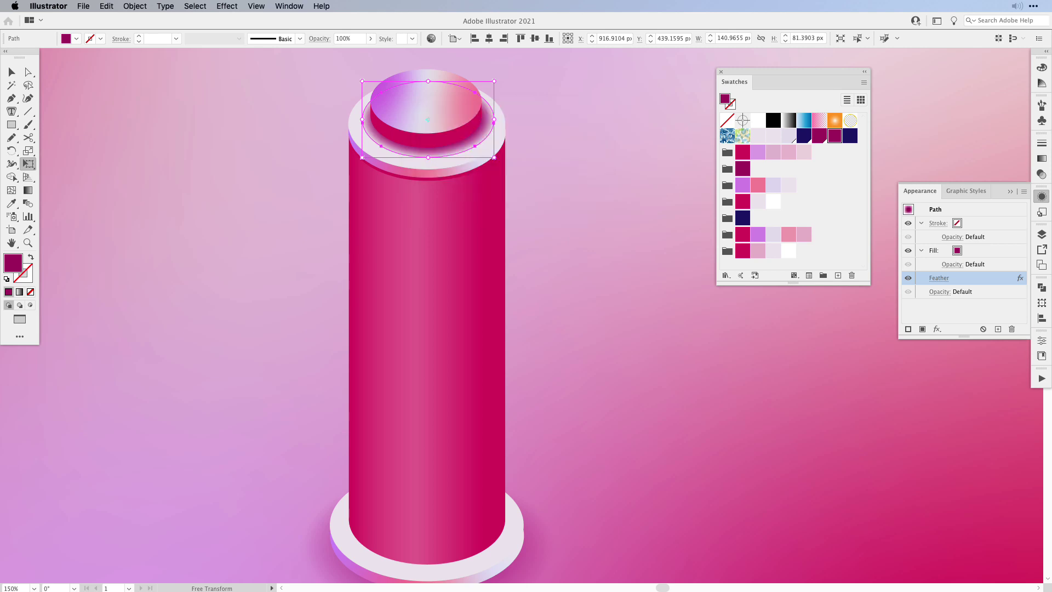
{"action": "key", "text": "v"}
{"action": "key", "text": "super+shift+a"}
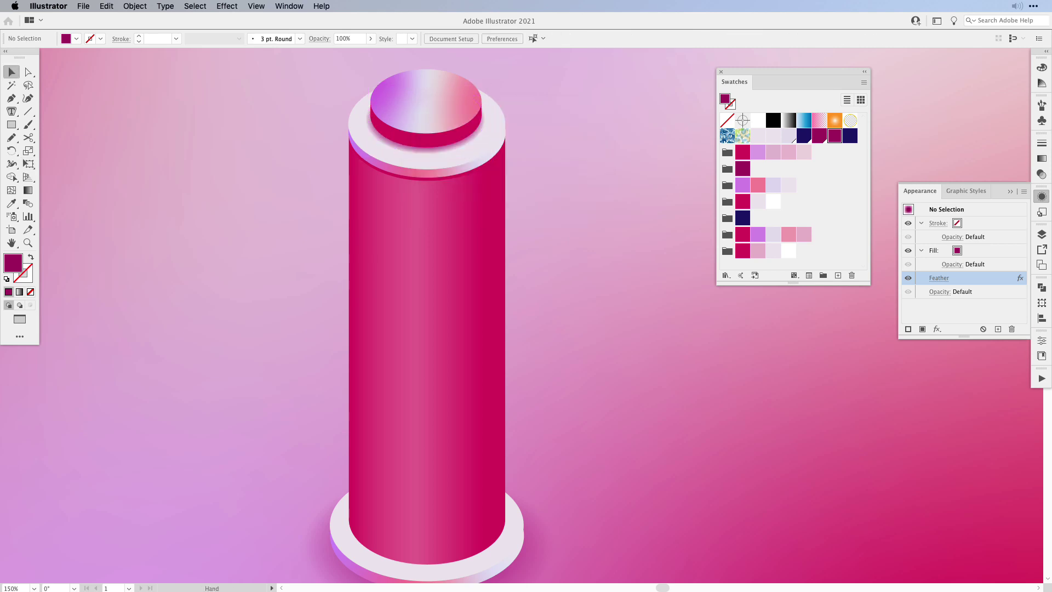
Step: Create a translucent gradient column above the cap on the top fade layer and raise an added anchor midway along its upper edge
{"action": "scroll", "coordinate": [526, 315], "scroll_direction": "up", "scroll_amount": 8}
{"action": "left_click_drag", "start_coordinate": [526, 315], "coordinate": [552, 359]}
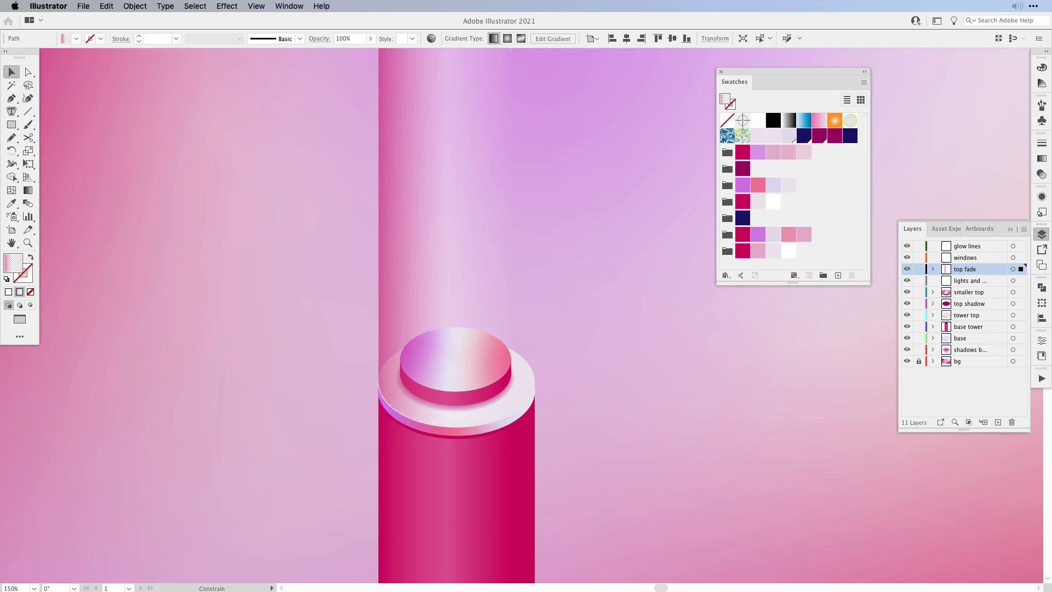
{"action": "key", "text": "super+minus"}
{"action": "left_click", "coordinate": [420, 240]}
{"action": "left_click", "coordinate": [493, 240]}
{"action": "left_click", "coordinate": [456, 225]}
{"action": "key", "text": "a"}
{"action": "left_click_drag", "start_coordinate": [457, 225], "coordinate": [456, 201]}
{"action": "key", "text": "super+shift+a"}
{"action": "left_click", "coordinate": [405, 221], "text": "super"}
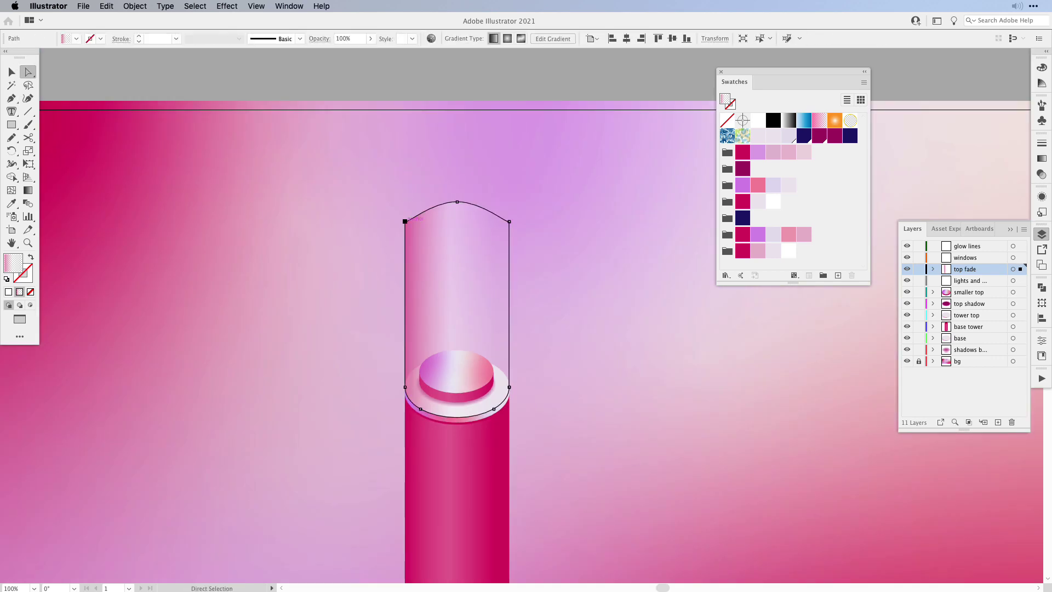
Step: Raise the fade shape's top middle anchor slightly to make its upper edge more domed
{"action": "left_click", "coordinate": [405, 222]}
{"action": "key", "text": "p"}
{"action": "left_click", "coordinate": [405, 222], "text": "alt"}
{"action": "key", "text": "a"}
{"action": "left_click_drag", "start_coordinate": [457, 202], "coordinate": [457, 190]}
{"action": "key", "text": "p"}
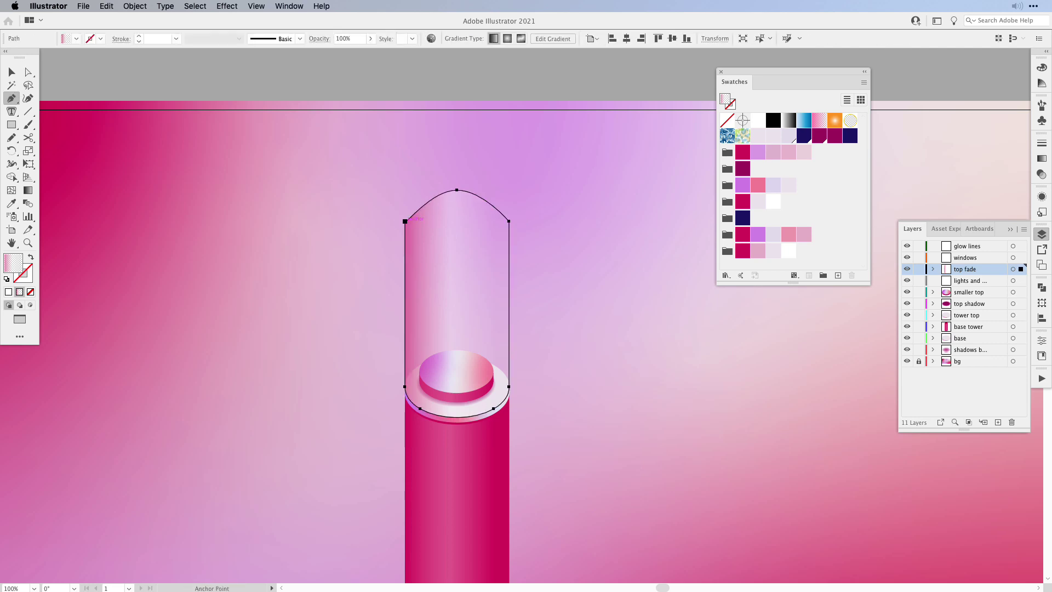
{"action": "left_click", "coordinate": [405, 221], "text": "super"}
{"action": "key", "text": "a"}
{"action": "left_click_drag", "start_coordinate": [498, 210], "coordinate": [502, 205]}
{"action": "key", "text": "super+z"}
{"action": "key", "text": "super+z"}
{"action": "key", "text": "p"}
{"action": "left_click", "coordinate": [405, 222], "text": "super"}
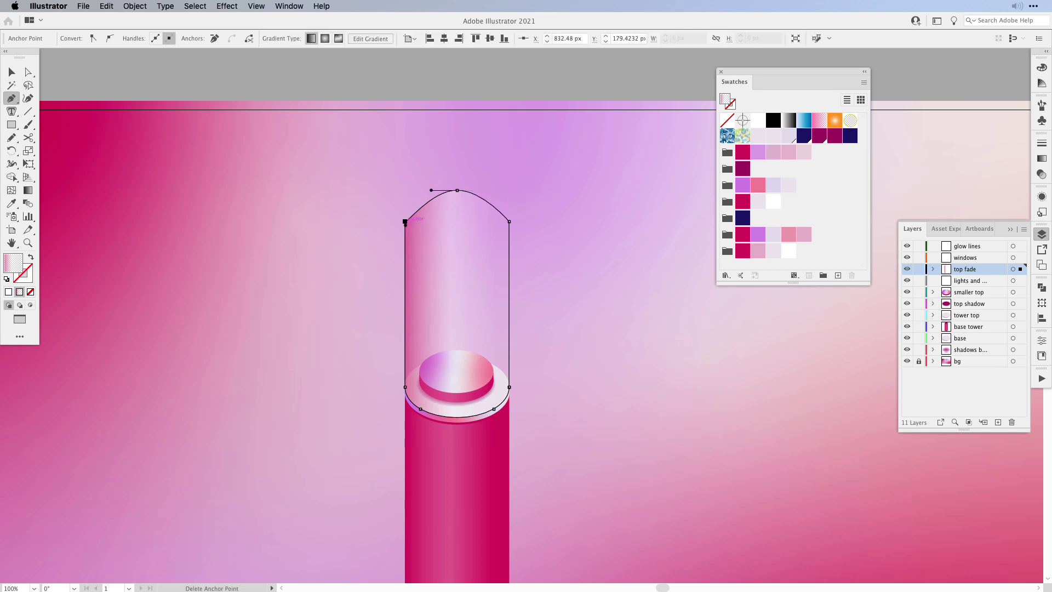
Step: Round the fade shape's two upper corners to a radius of about 67.5 px
{"action": "key", "text": "a"}
{"action": "key", "text": "super+shift+a"}
{"action": "left_click", "coordinate": [484, 230]}
{"action": "left_click_drag", "start_coordinate": [500, 225], "coordinate": [468, 237]}
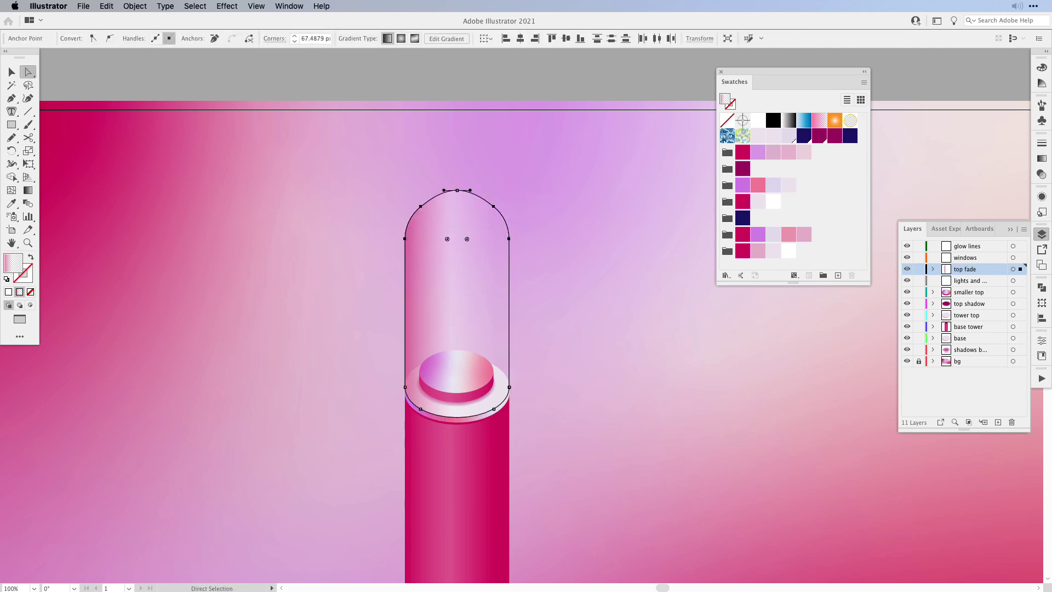
{"action": "key", "text": "super+shift+a"}
Step: Set the fade shape's linear gradient angle to 90°
{"action": "left_click", "coordinate": [457, 285]}
{"action": "key", "text": "super+F9"}
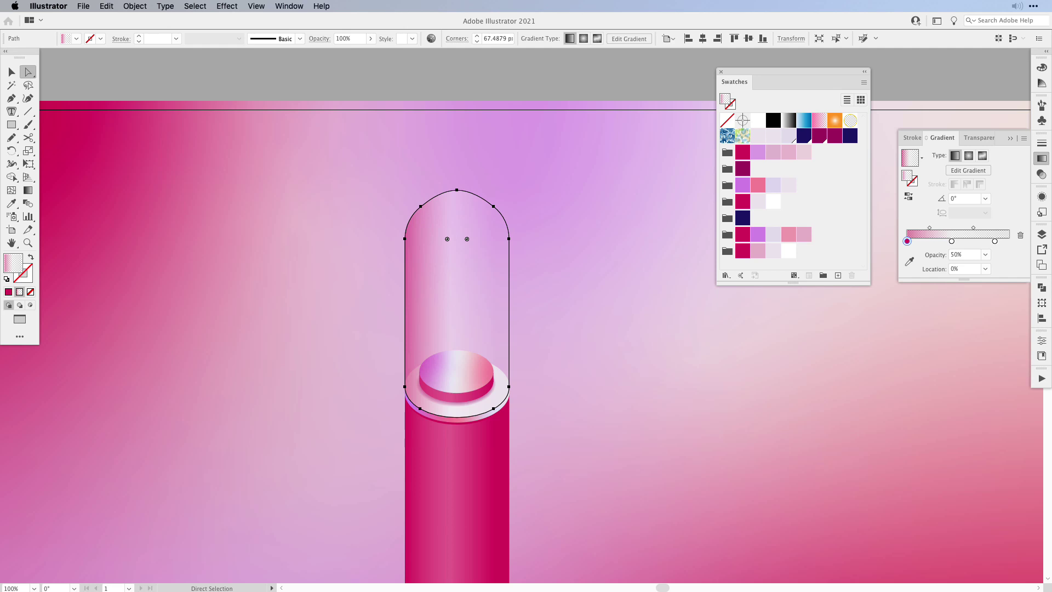
{"action": "key", "text": "v"}
{"action": "key", "text": "super+equal"}
{"action": "left_click", "coordinate": [985, 198]}
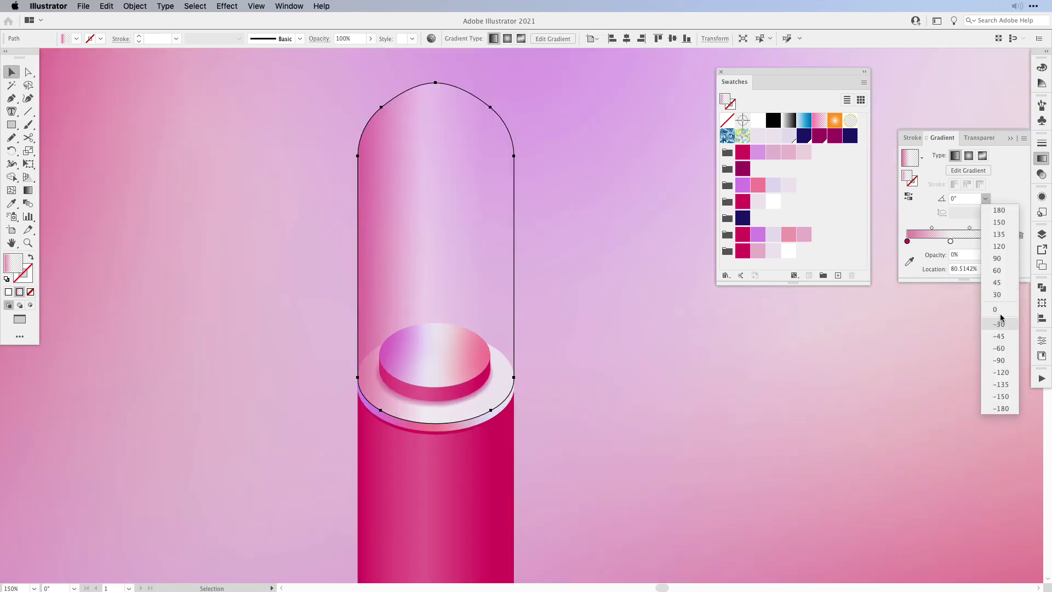
{"action": "left_click", "coordinate": [1001, 259]}
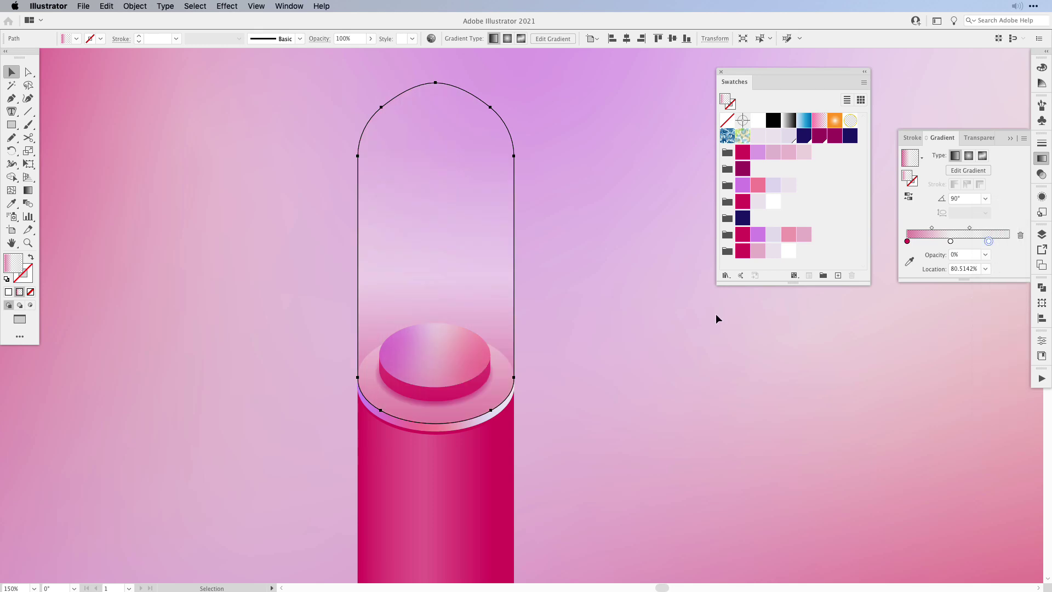
Step: Shift the fade's gradient downward and reposition its stops: crimson at about 4.9%, the middle one at about 62%, the transparent one higher
{"action": "key", "text": "g"}
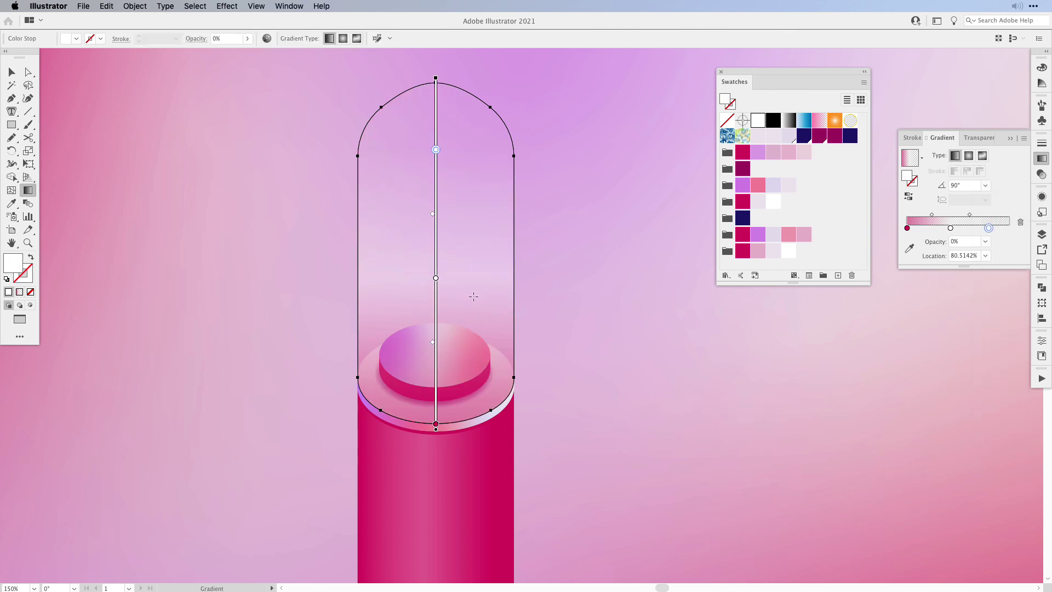
{"action": "left_click_drag", "start_coordinate": [438, 307], "coordinate": [438, 356]}
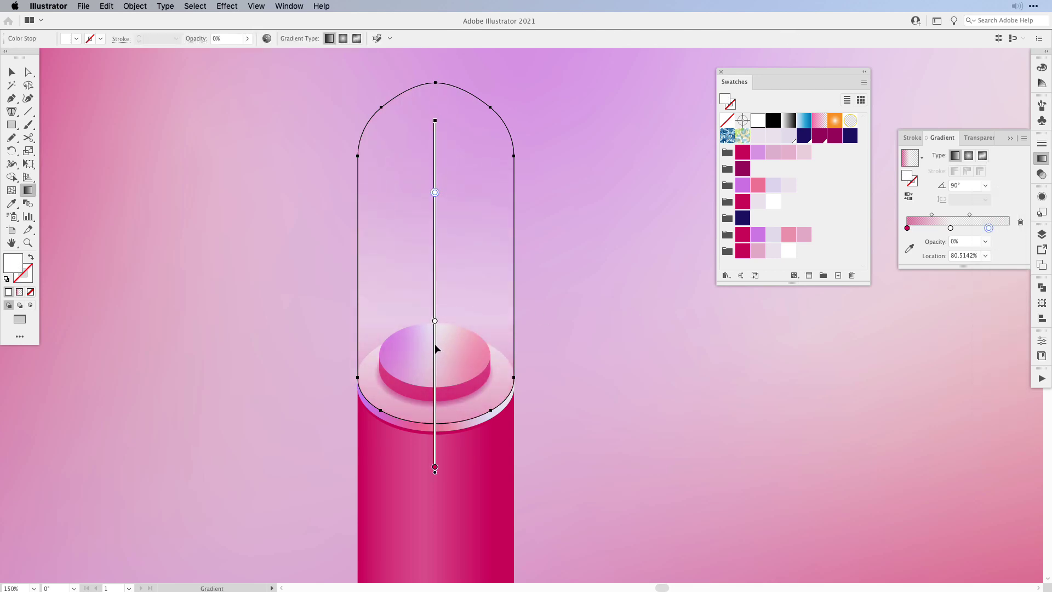
{"action": "left_click_drag", "start_coordinate": [437, 202], "coordinate": [436, 174]}
{"action": "left_click_drag", "start_coordinate": [436, 329], "coordinate": [436, 263]}
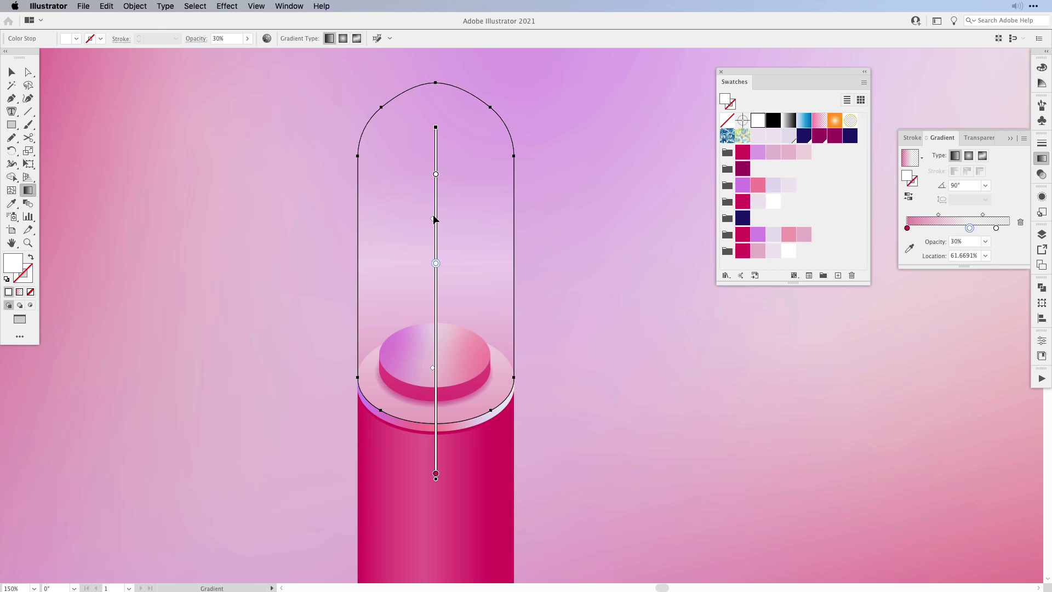
{"action": "left_click_drag", "start_coordinate": [436, 175], "coordinate": [436, 148]}
{"action": "left_click", "coordinate": [968, 228]}
{"action": "left_click", "coordinate": [907, 228]}
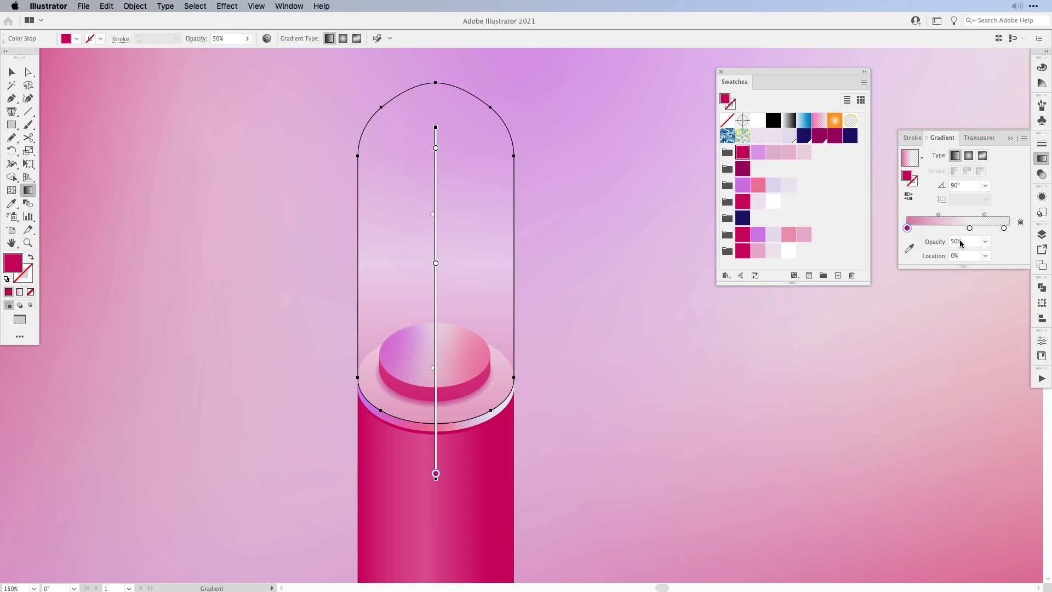
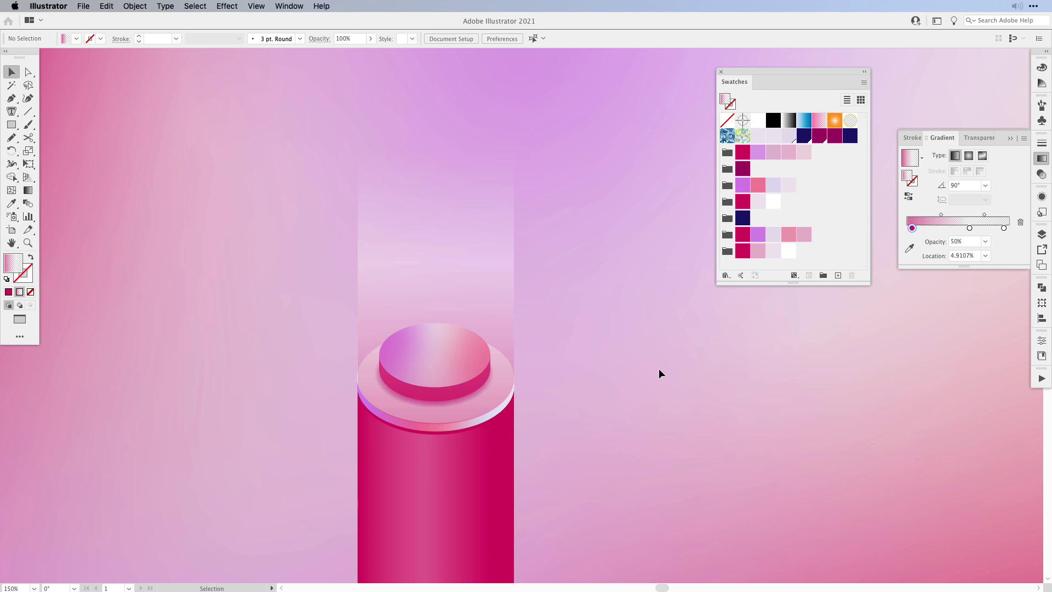
Step: Copy the tower body onto the windows layer
{"action": "key", "text": "super+minus"}
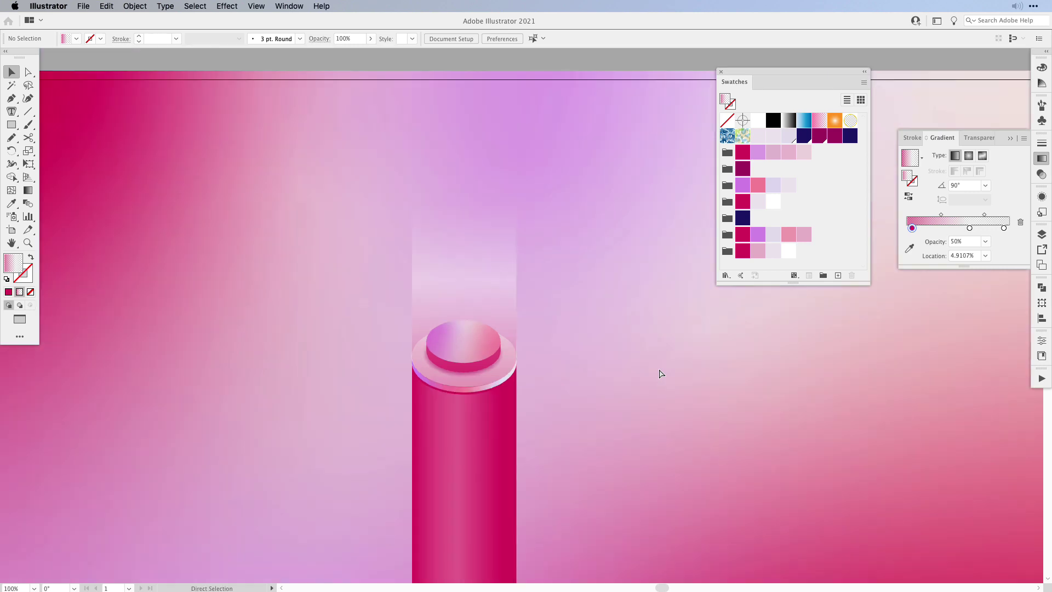
{"action": "left_click_drag", "start_coordinate": [528, 422], "coordinate": [557, 312]}
{"action": "scroll", "coordinate": [632, 384], "scroll_direction": "down", "scroll_amount": 2}
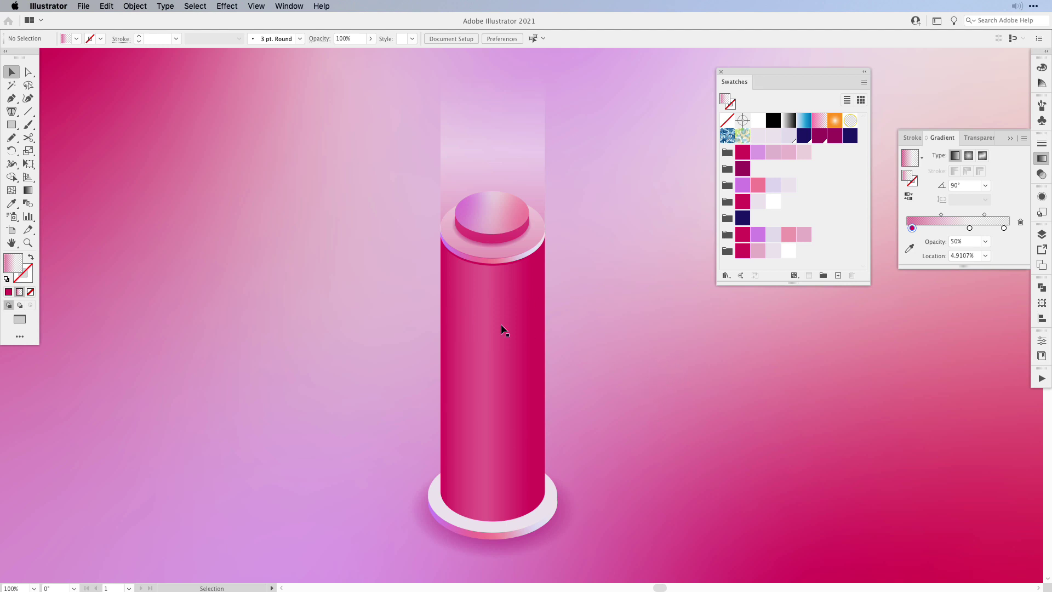
{"action": "left_click", "coordinate": [1042, 234]}
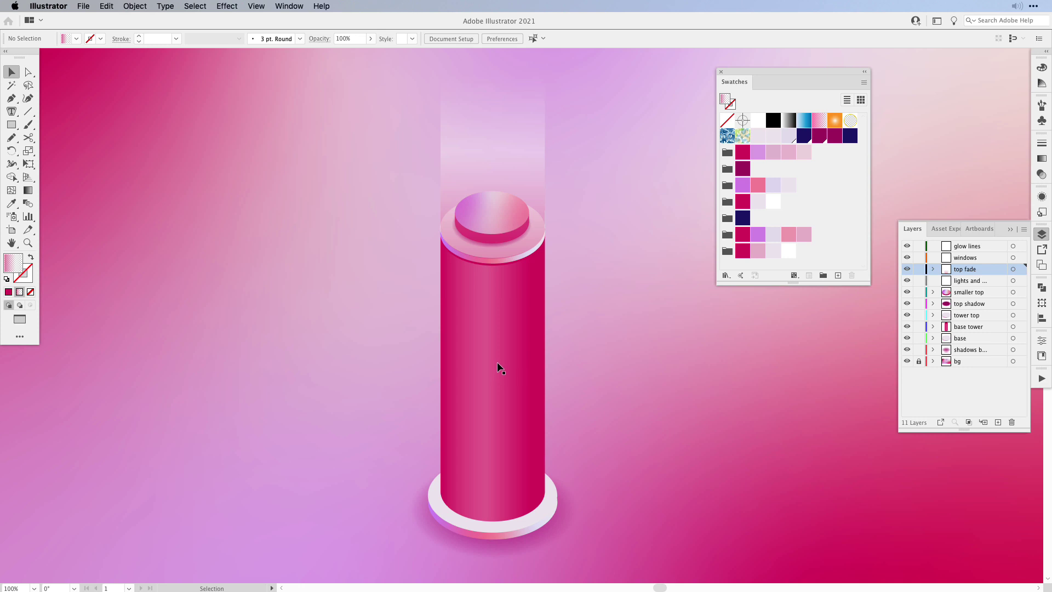
{"action": "left_click", "coordinate": [496, 366]}
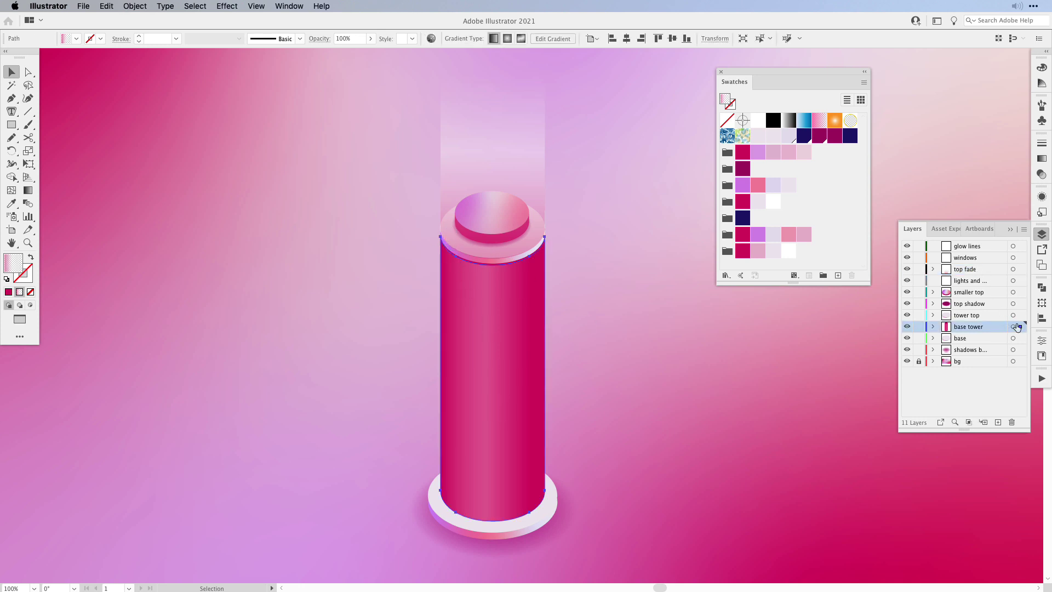
{"action": "left_click_drag", "start_coordinate": [1021, 327], "coordinate": [1020, 257]}
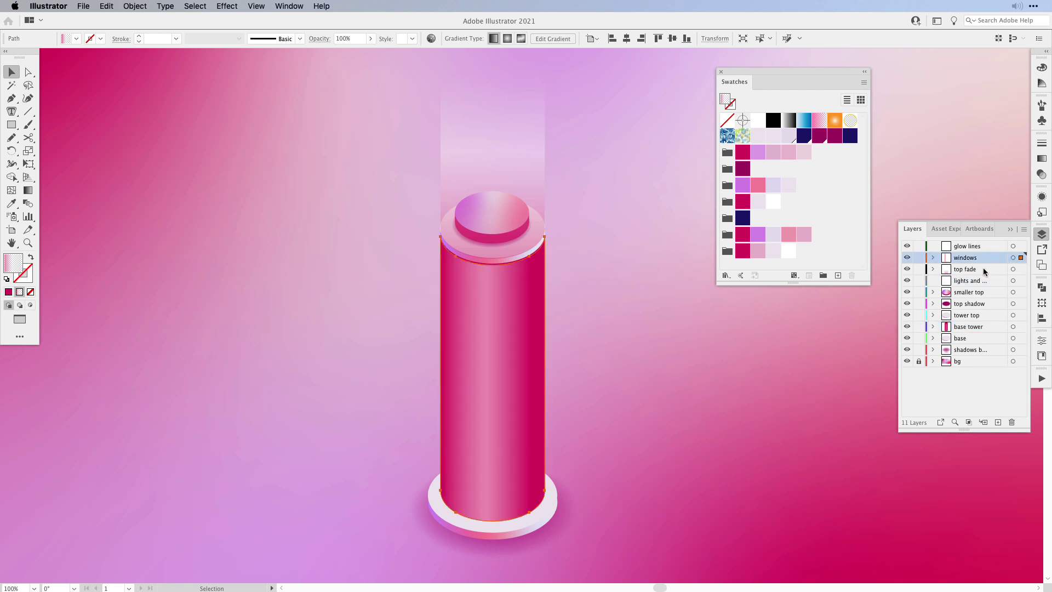
Step: Move the tower body copy left of the tower as an unfilled 1 pt dark magenta outline with its upper arc cut free
{"action": "left_click_drag", "start_coordinate": [446, 340], "coordinate": [290, 340]}
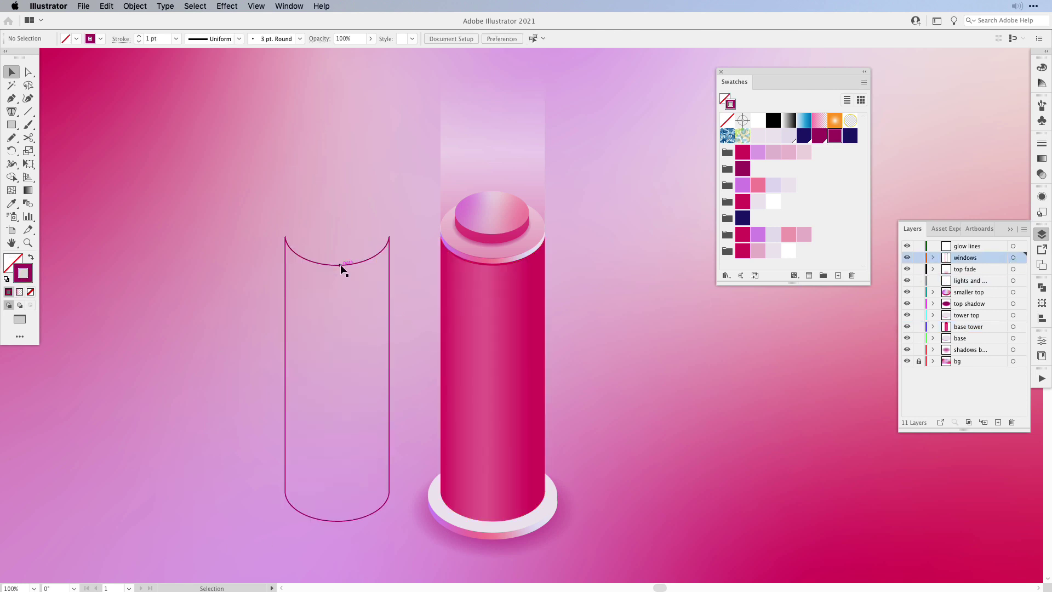
{"action": "left_click_drag", "start_coordinate": [340, 268], "coordinate": [342, 200]}
{"action": "key", "text": "super+z"}
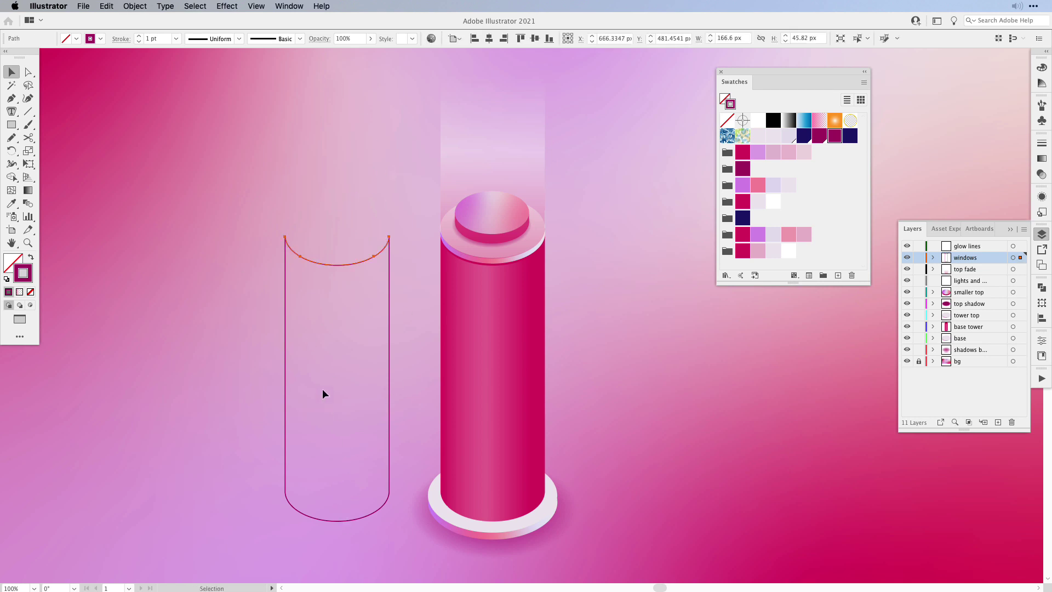
Step: Move the outline's curved ends inward along the two side lines, lowering the upper arc and raising the lower arc
{"action": "key", "text": "super+shift+a"}
{"action": "left_click_drag", "start_coordinate": [335, 266], "coordinate": [333, 284]}
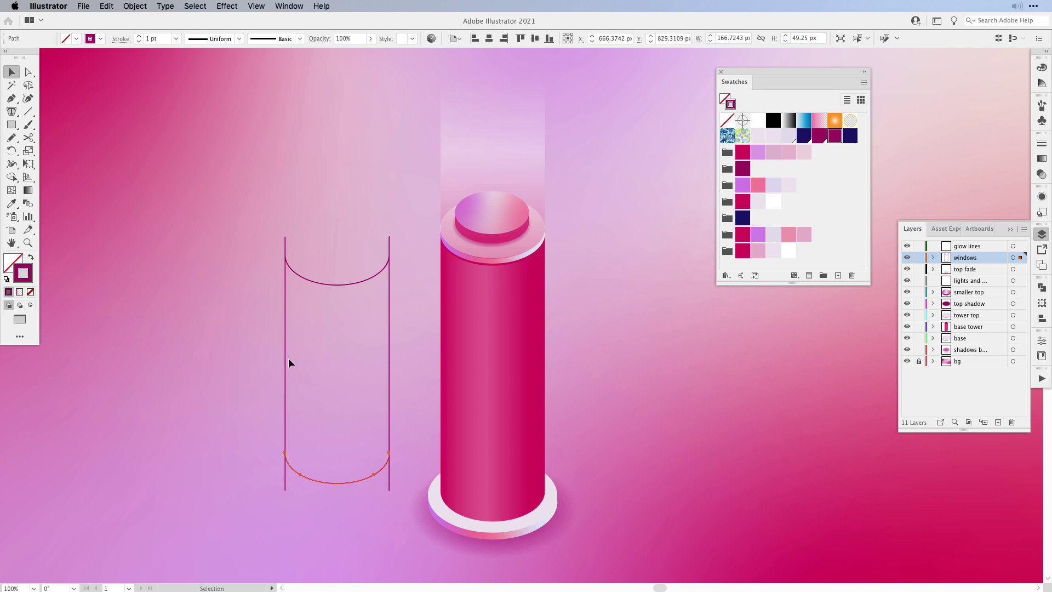
Step: Apply a linear gradient to the left side line's stroke and make its first stop white
{"action": "left_click", "coordinate": [285, 366]}
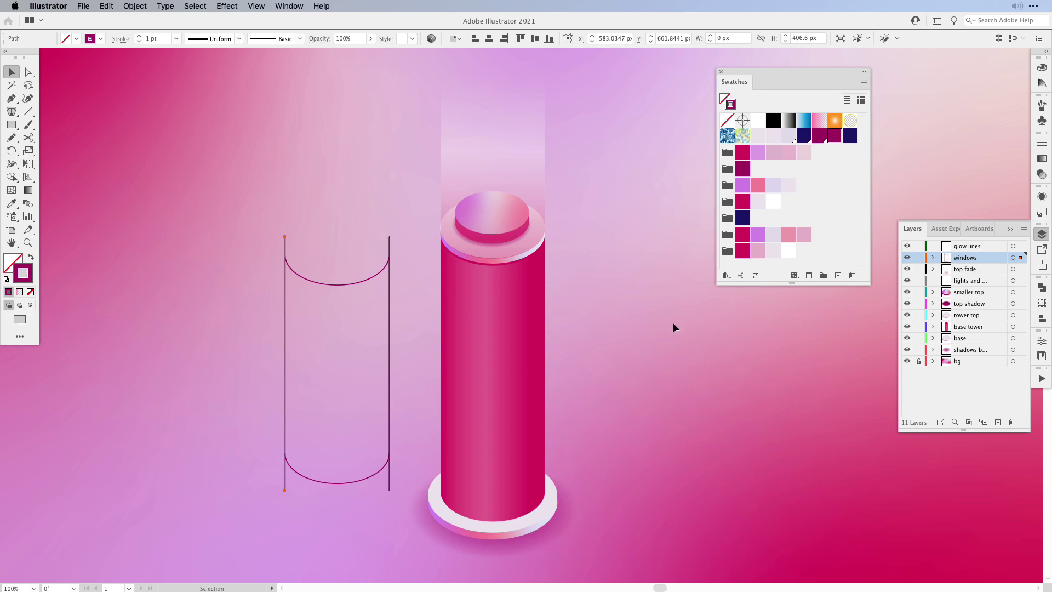
{"action": "left_click", "coordinate": [1041, 159]}
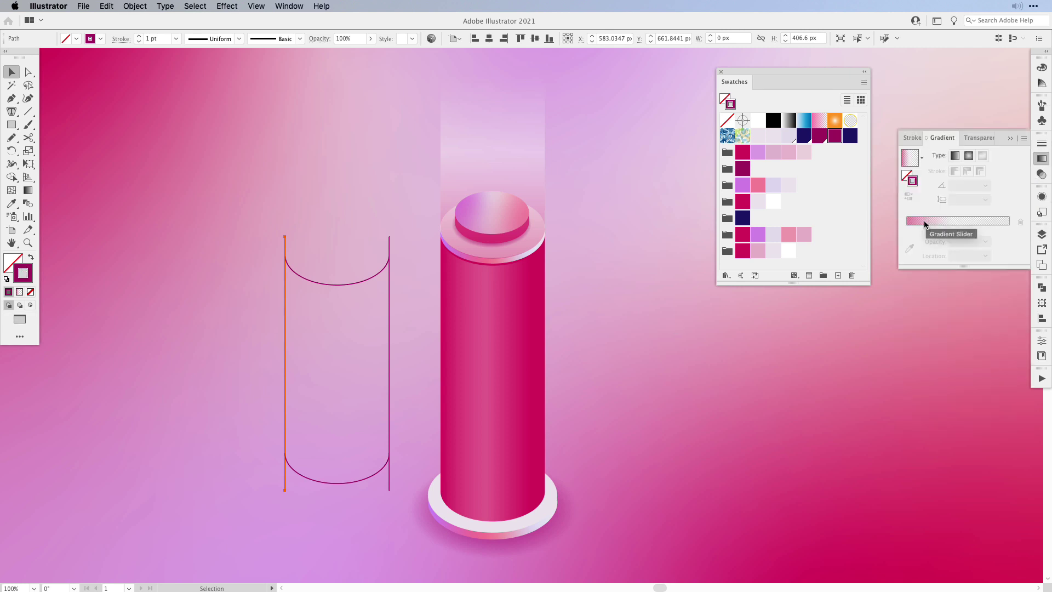
{"action": "left_click", "coordinate": [925, 222]}
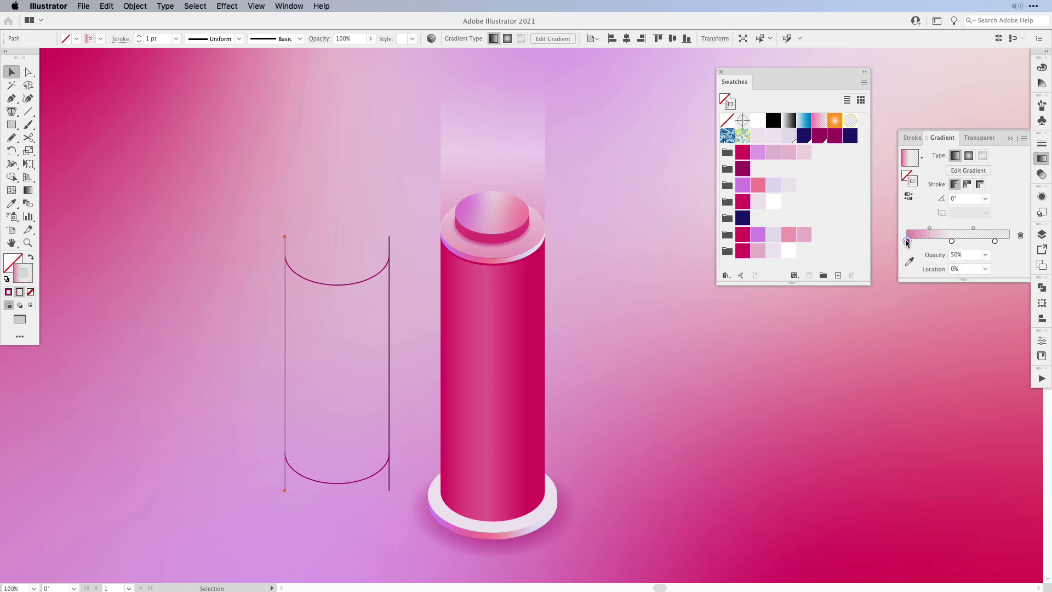
{"action": "double_click", "coordinate": [907, 242]}
{"action": "left_click", "coordinate": [912, 337]}
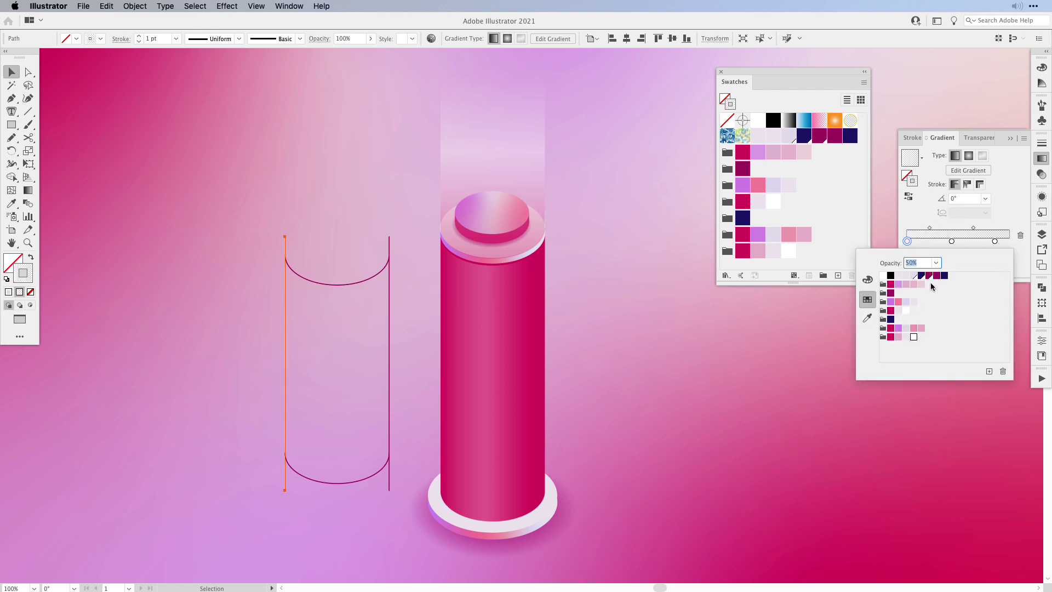
Step: Set the second gradient stop to 100% opacity at about 33% and add a third stop at about 53% with 70% opacity
{"action": "left_click", "coordinate": [950, 241]}
{"action": "left_click", "coordinate": [984, 254]}
{"action": "left_click", "coordinate": [997, 302]}
{"action": "left_click_drag", "start_coordinate": [950, 241], "coordinate": [938, 239]}
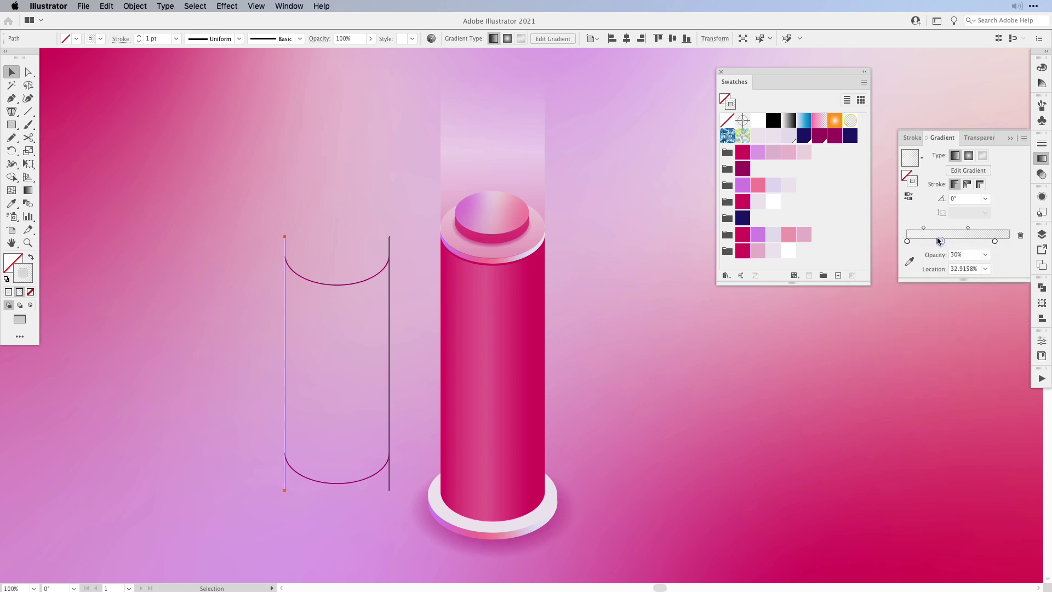
{"action": "left_click", "coordinate": [986, 255]}
{"action": "left_click", "coordinate": [997, 391]}
{"action": "left_click_drag", "start_coordinate": [940, 242], "coordinate": [961, 241]}
{"action": "left_click", "coordinate": [985, 255]}
{"action": "left_click", "coordinate": [1000, 350]}
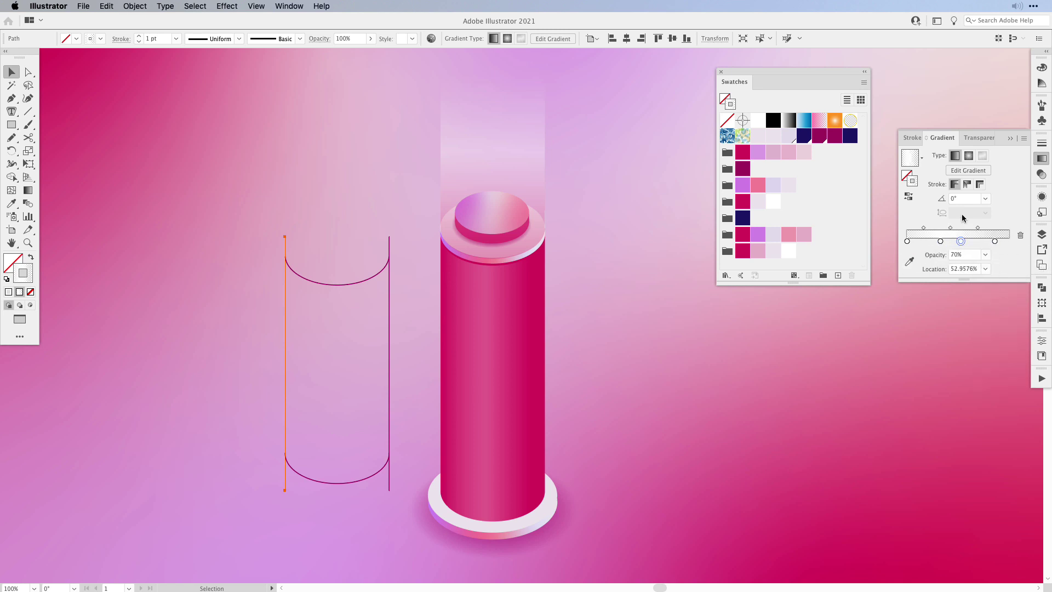
Step: Put the last gradient stop at the ramp's end with 10% opacity and set the gradient angle to 90°
{"action": "left_click", "coordinate": [995, 242]}
{"action": "left_click", "coordinate": [986, 255]}
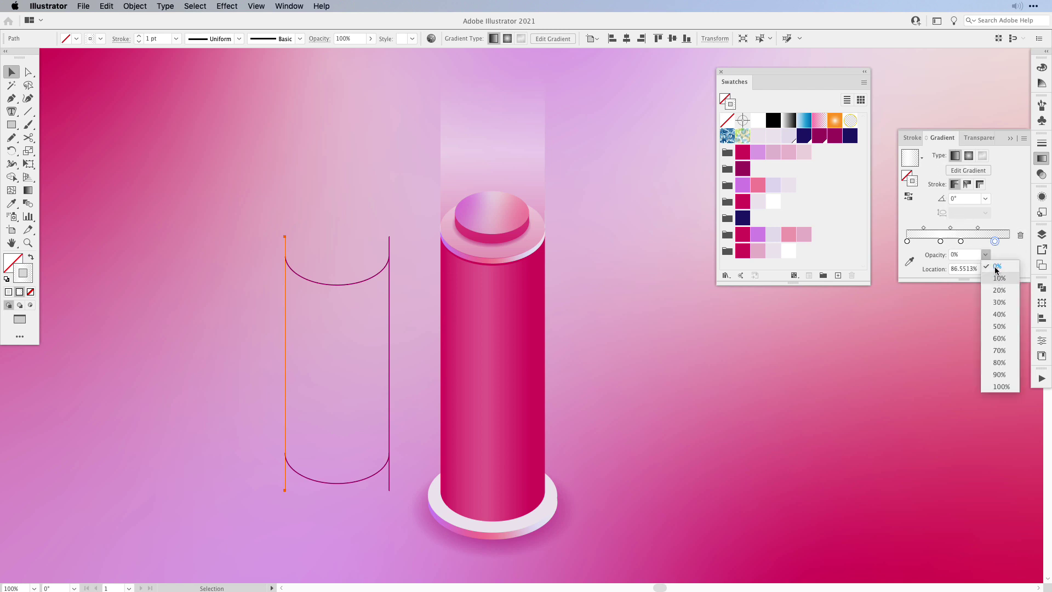
{"action": "left_click", "coordinate": [995, 276]}
{"action": "left_click_drag", "start_coordinate": [995, 241], "coordinate": [1009, 241]}
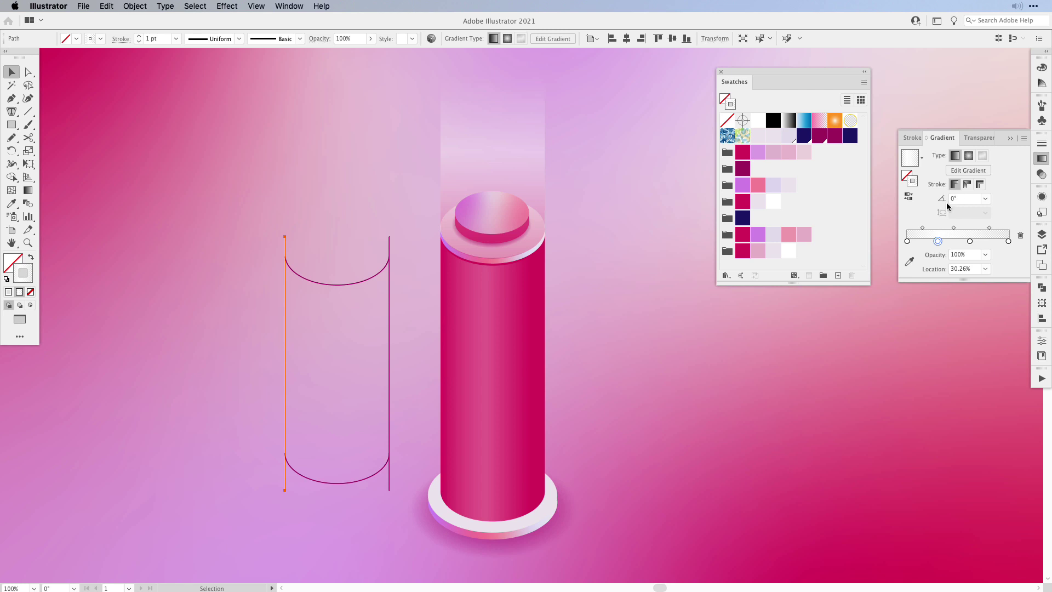
{"action": "left_click", "coordinate": [986, 200]}
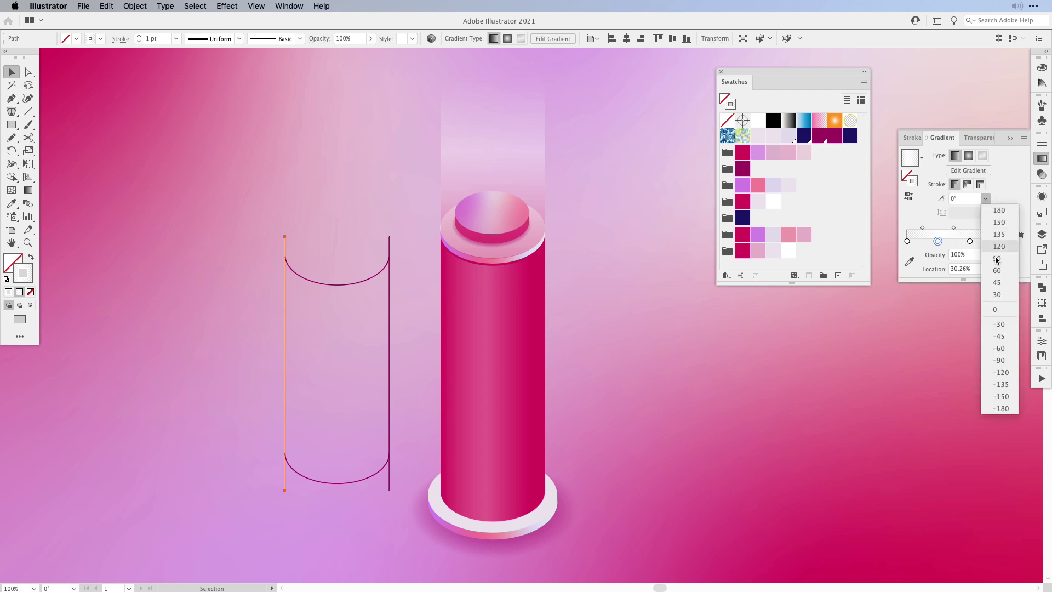
{"action": "left_click", "coordinate": [1005, 264]}
Step: Widen the left line's lower end to about 10.5 pt with the Width tool so it tapers upward
{"action": "key", "text": "super+equal"}
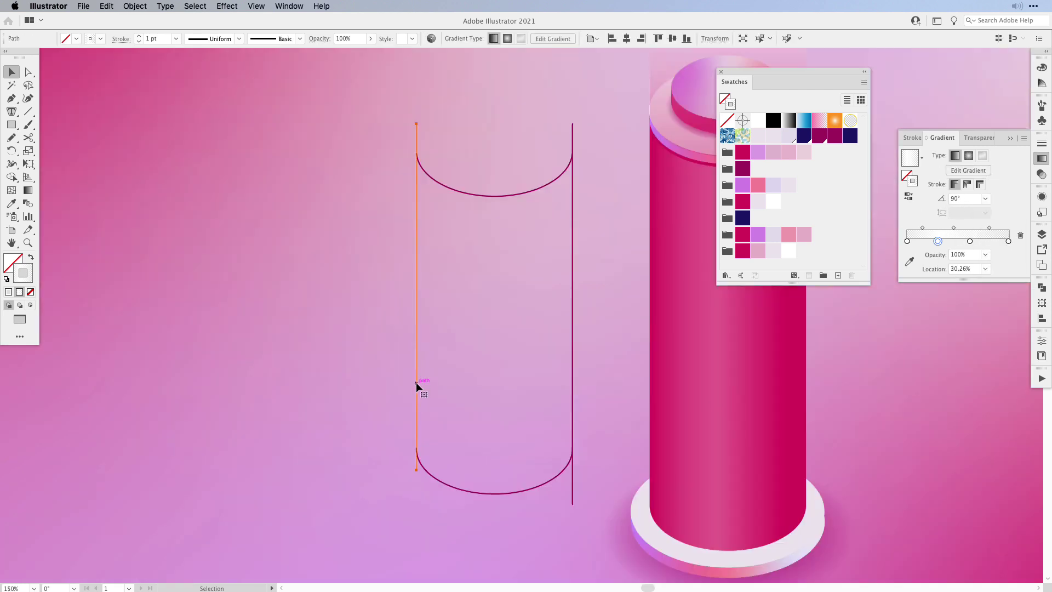
{"action": "key", "text": "shift+w"}
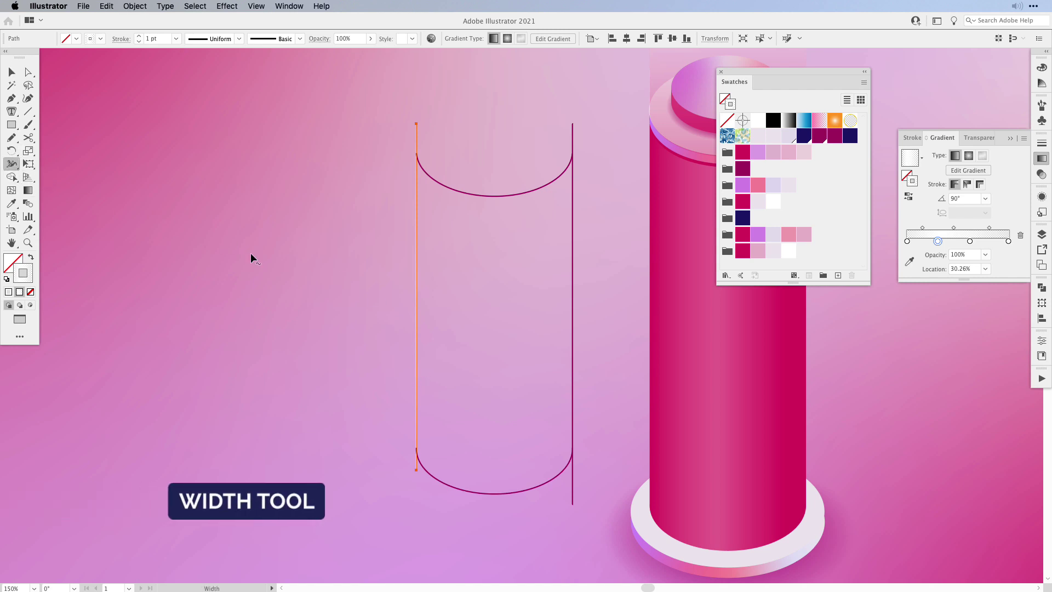
{"action": "left_click_drag", "start_coordinate": [415, 469], "coordinate": [420, 469]}
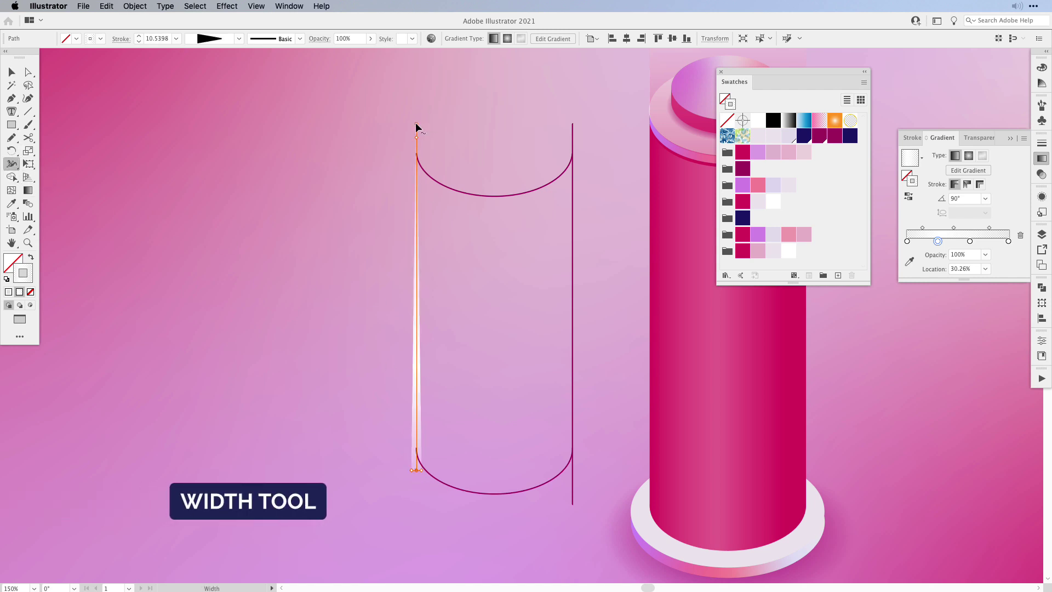
Step: Give the tapered line's stroke a round cap and a round join
{"action": "left_click", "coordinate": [912, 137]}
{"action": "left_click", "coordinate": [956, 171]}
{"action": "left_click", "coordinate": [956, 184]}
{"action": "key", "text": "v"}
{"action": "left_click", "coordinate": [455, 321]}
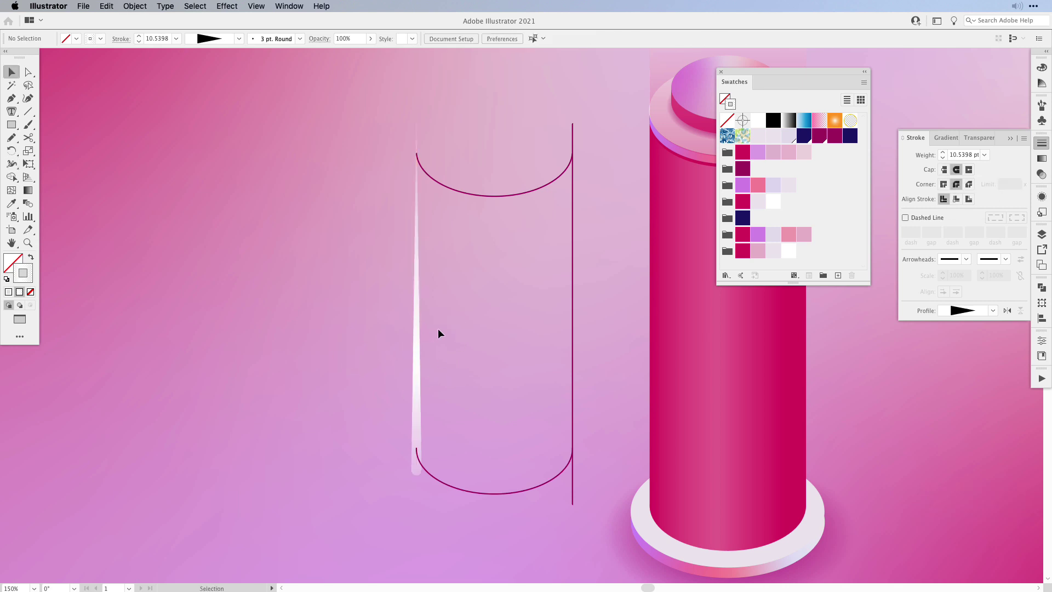
Step: Place a spare copy of the tapered line in the empty area left of the outline
{"action": "left_click", "coordinate": [415, 372]}
{"action": "left_click_drag", "start_coordinate": [416, 378], "coordinate": [208, 378]}
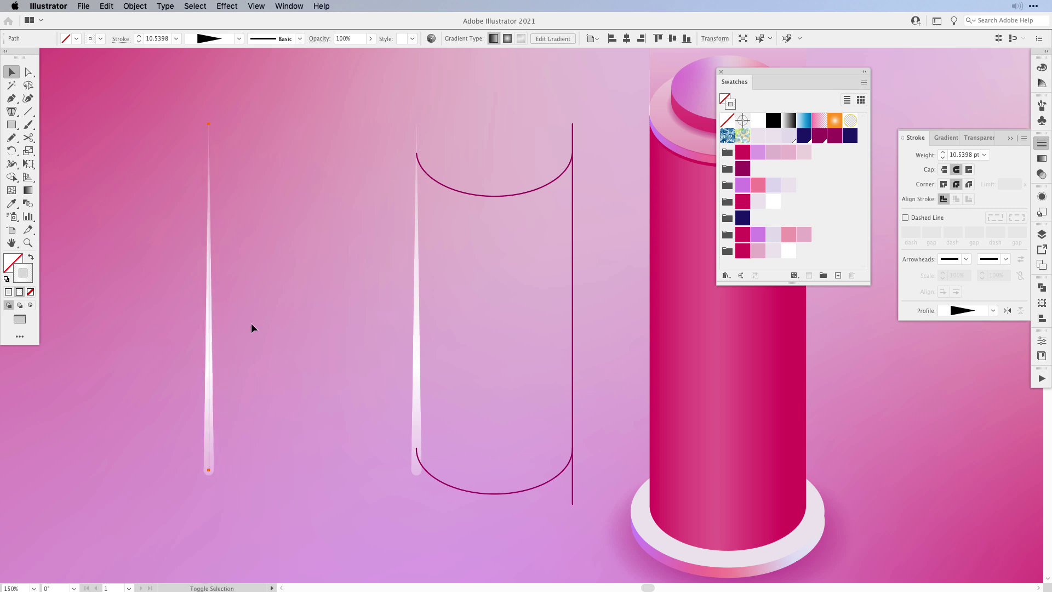
Step: Give both arcs a pale lavender stroke with the plain right line removed, and place a spare copy of the upper arc above left
{"action": "left_click_drag", "start_coordinate": [489, 134], "coordinate": [470, 551]}
{"action": "left_click", "coordinate": [501, 202]}
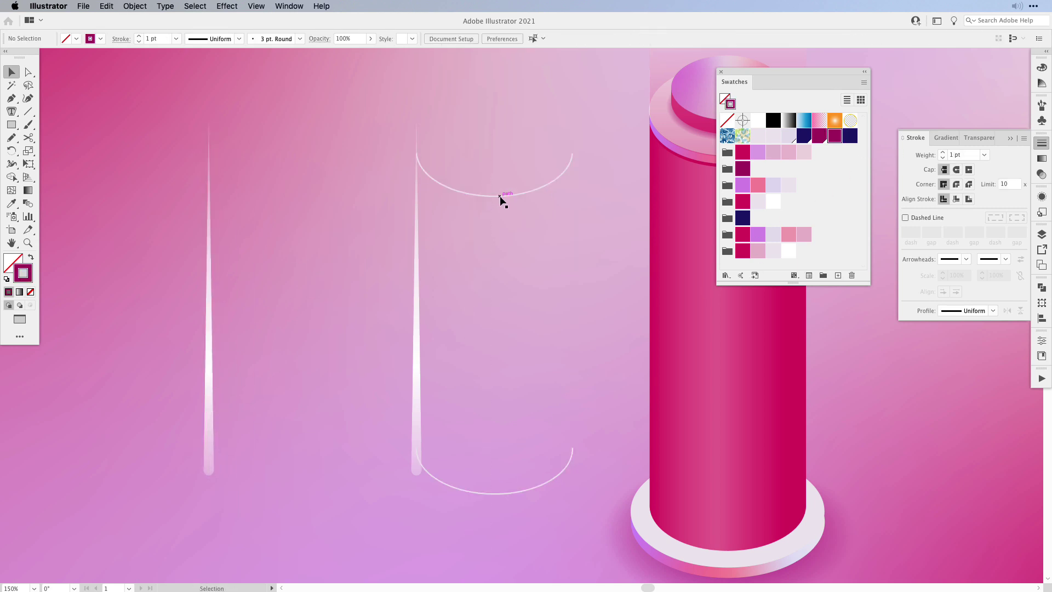
{"action": "left_click", "coordinate": [505, 196]}
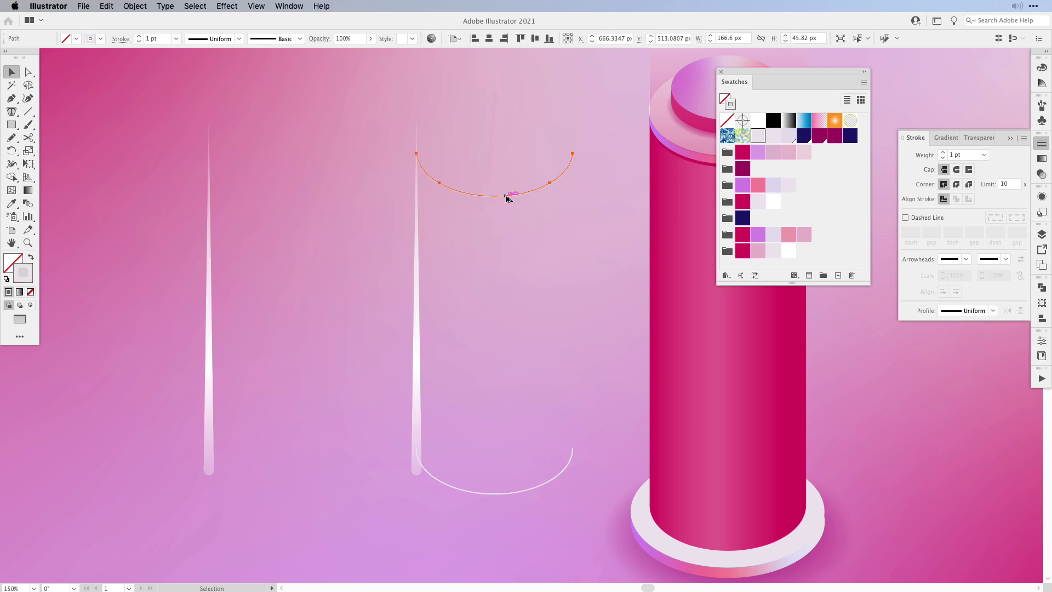
{"action": "left_click_drag", "start_coordinate": [505, 198], "coordinate": [305, 125]}
Step: Place two tapered lines just inside the ends of the arcs and blend them with 6 specified steps
{"action": "left_click", "coordinate": [428, 219]}
{"action": "left_click_drag", "start_coordinate": [415, 362], "coordinate": [565, 413]}
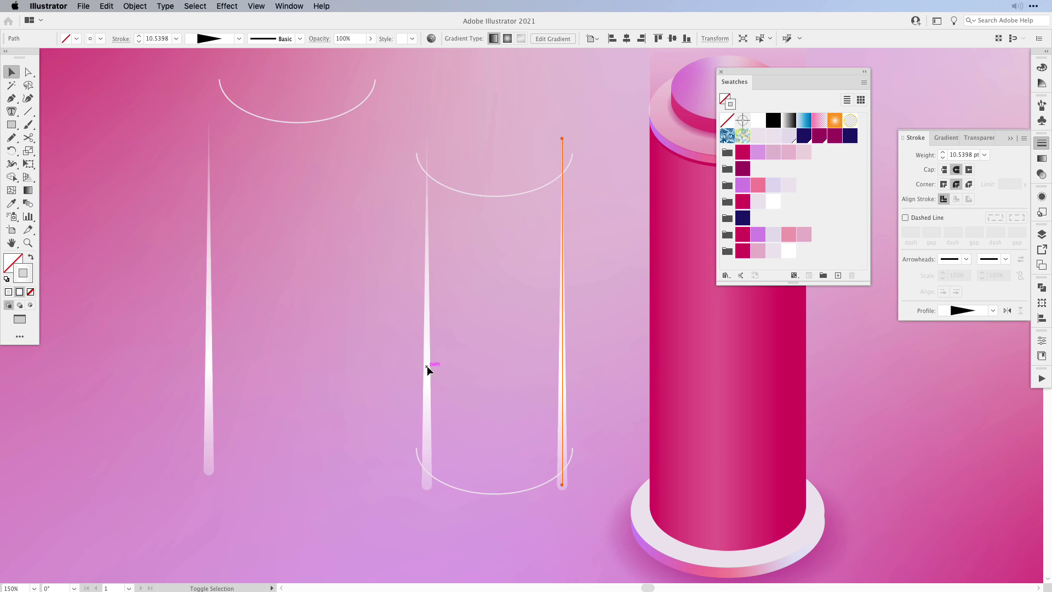
{"action": "left_click", "coordinate": [426, 366], "text": "shift"}
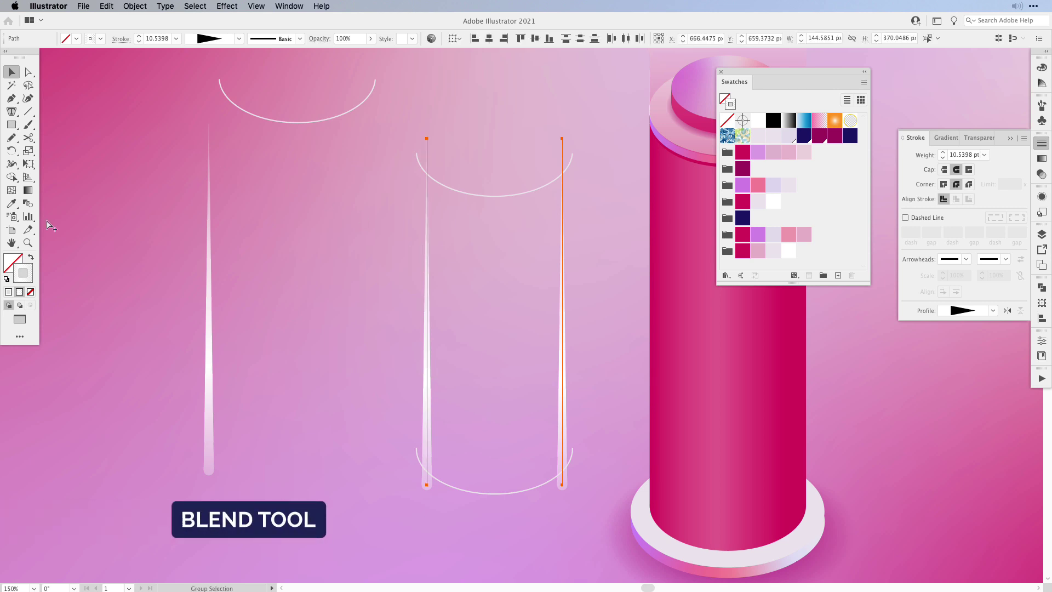
{"action": "key", "text": "alt+super+b"}
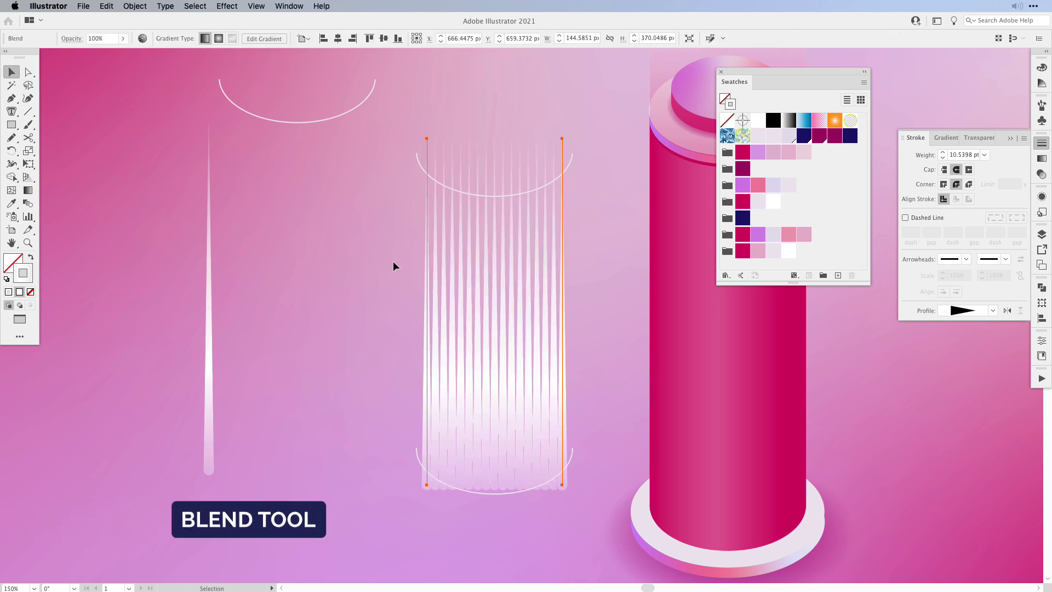
{"action": "double_click", "coordinate": [28, 204]}
{"action": "left_click", "coordinate": [607, 124]}
{"action": "left_click", "coordinate": [598, 142]}
{"action": "key", "text": "Up"}
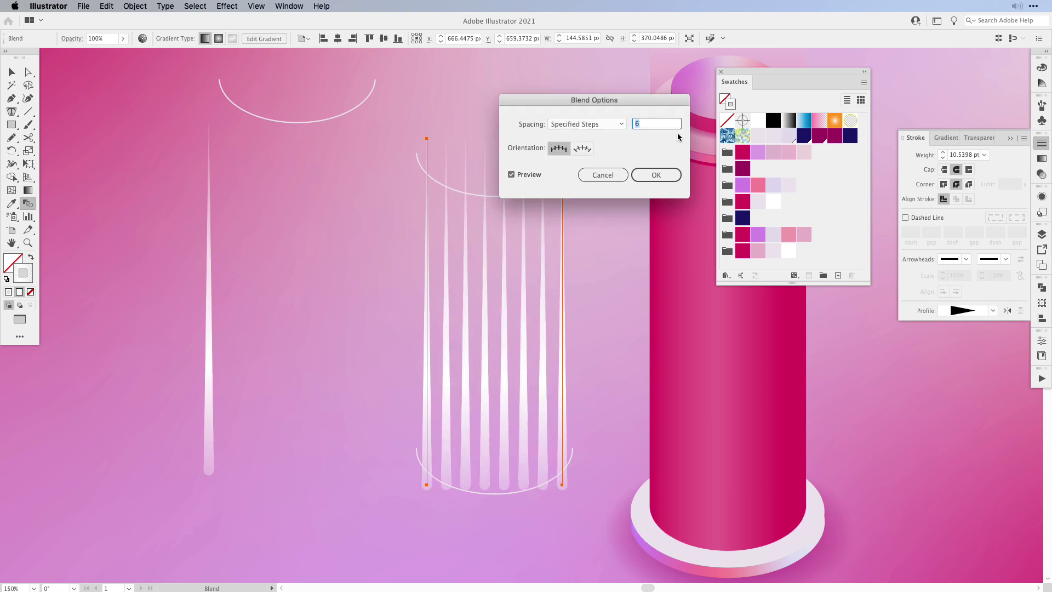
{"action": "left_click", "coordinate": [657, 175]}
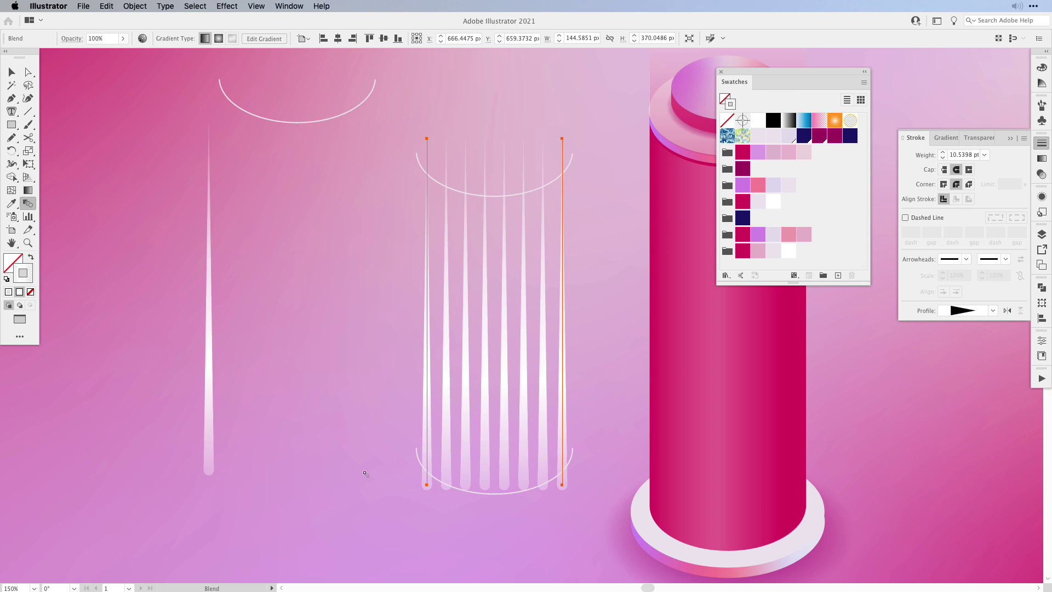
Step: Replace the line blend's spine with the spare arc and raise the curved blend between the two remaining arcs
{"action": "key", "text": "v"}
{"action": "mouse_move", "coordinate": [303, 129]}
{"action": "left_mouse_down"}
{"action": "mouse_move", "coordinate": [291, 183]}
{"action": "mouse_move", "coordinate": [504, 515]}
{"action": "left_mouse_up"}
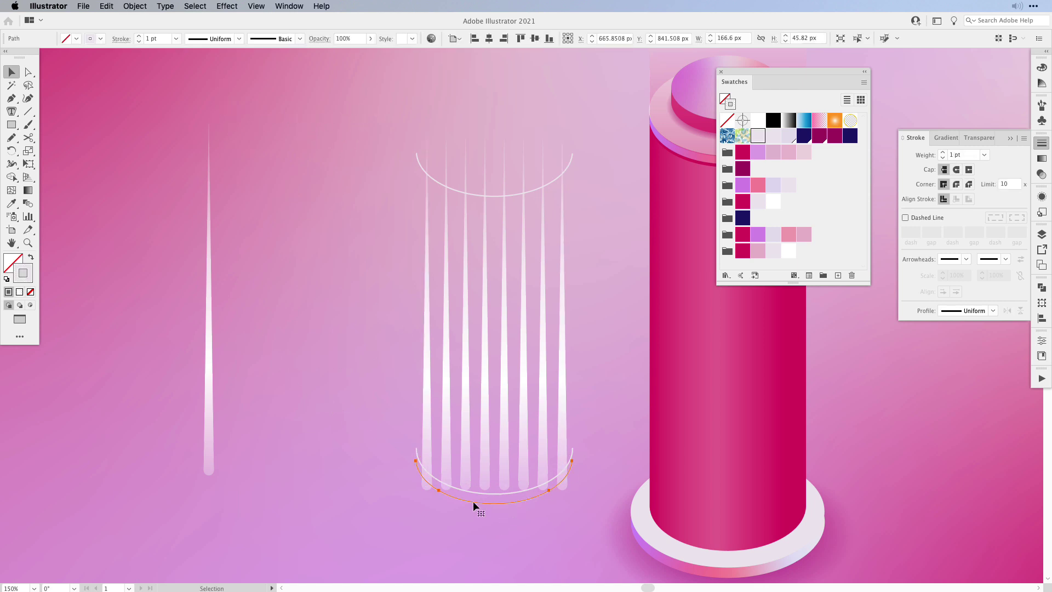
{"action": "left_click", "coordinate": [427, 404], "text": "shift"}
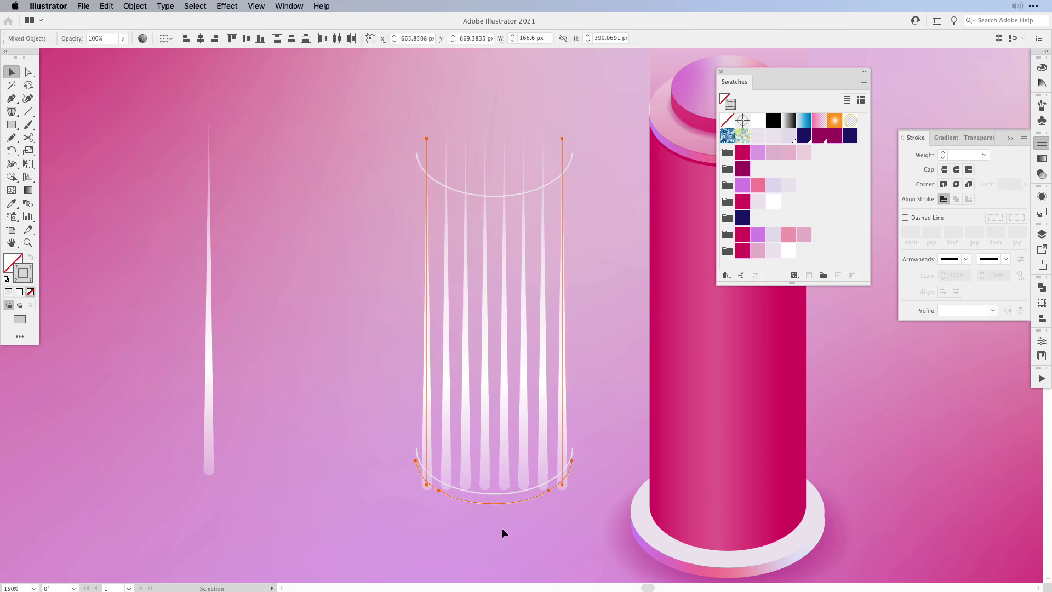
{"action": "left_click", "coordinate": [135, 6]}
{"action": "mouse_move", "coordinate": [185, 292]}
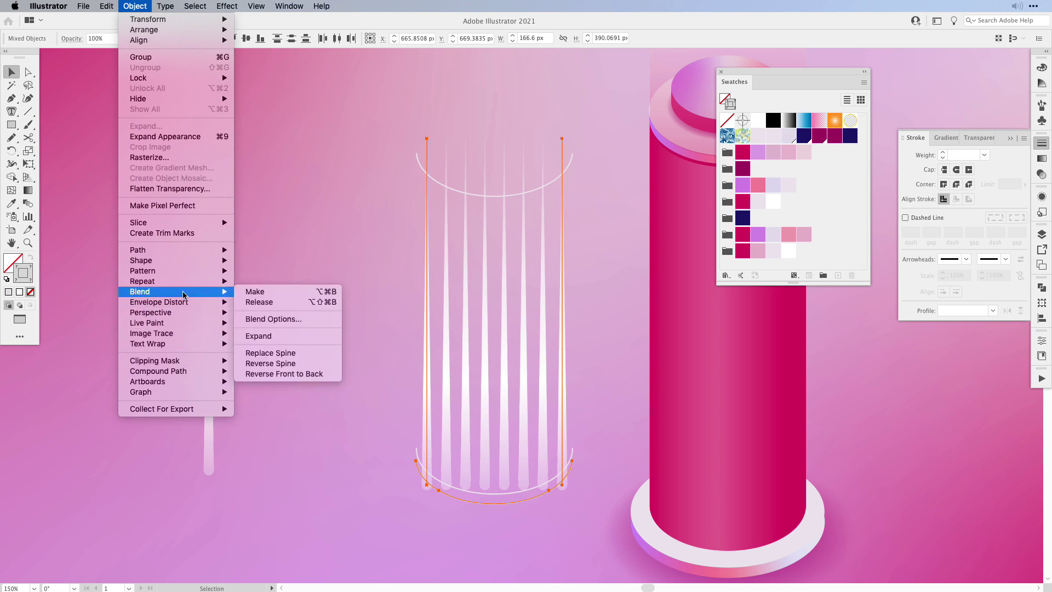
{"action": "left_click", "coordinate": [325, 358]}
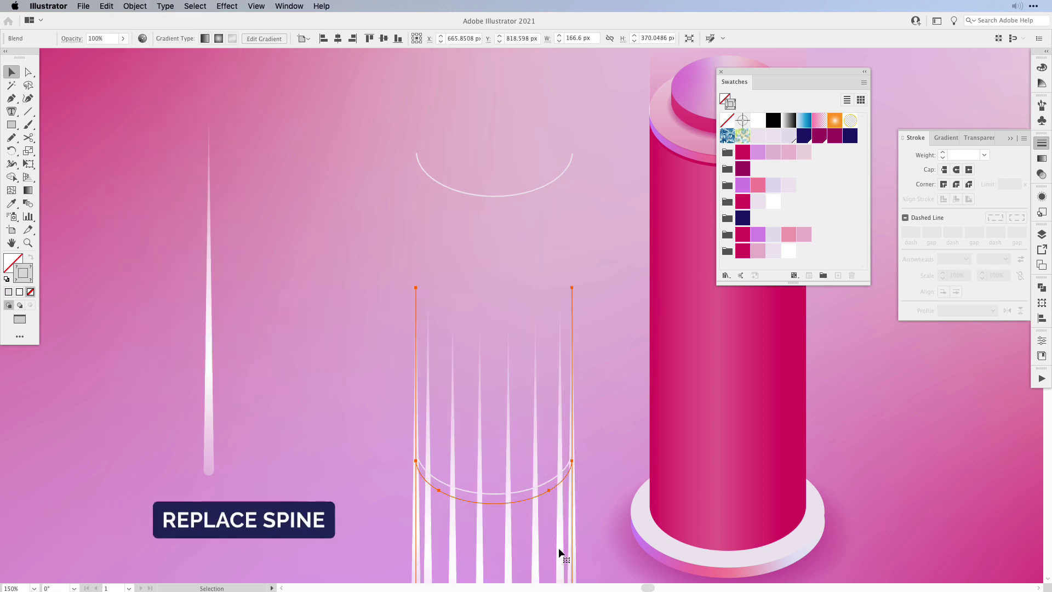
{"action": "mouse_move", "coordinate": [560, 563]}
{"action": "left_mouse_down"}
{"action": "mouse_move", "coordinate": [550, 324]}
{"action": "mouse_move", "coordinate": [554, 374]}
{"action": "left_mouse_up"}
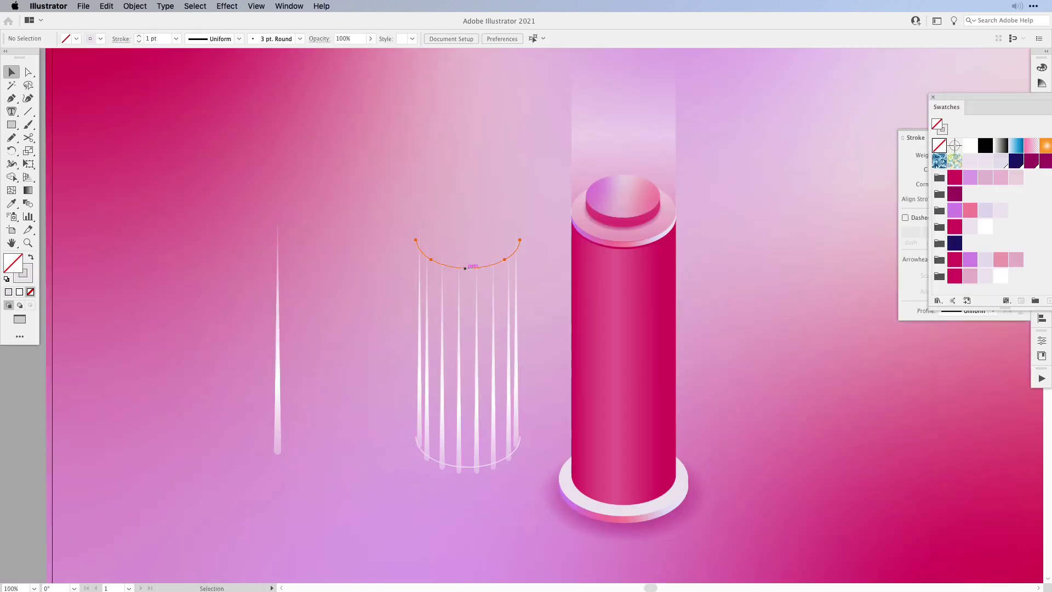
Step: Set both arcs' strokes to 0.5 pt and blend them with 28 specified steps to form horizontal window lines
{"action": "left_click", "coordinate": [465, 268]}
{"action": "left_click", "coordinate": [467, 467], "text": "shift"}
{"action": "left_click", "coordinate": [176, 38]}
{"action": "left_click", "coordinate": [197, 61]}
{"action": "key", "text": "super+shift+a"}
{"action": "left_click", "coordinate": [465, 268]}
{"action": "double_click", "coordinate": [27, 203]}
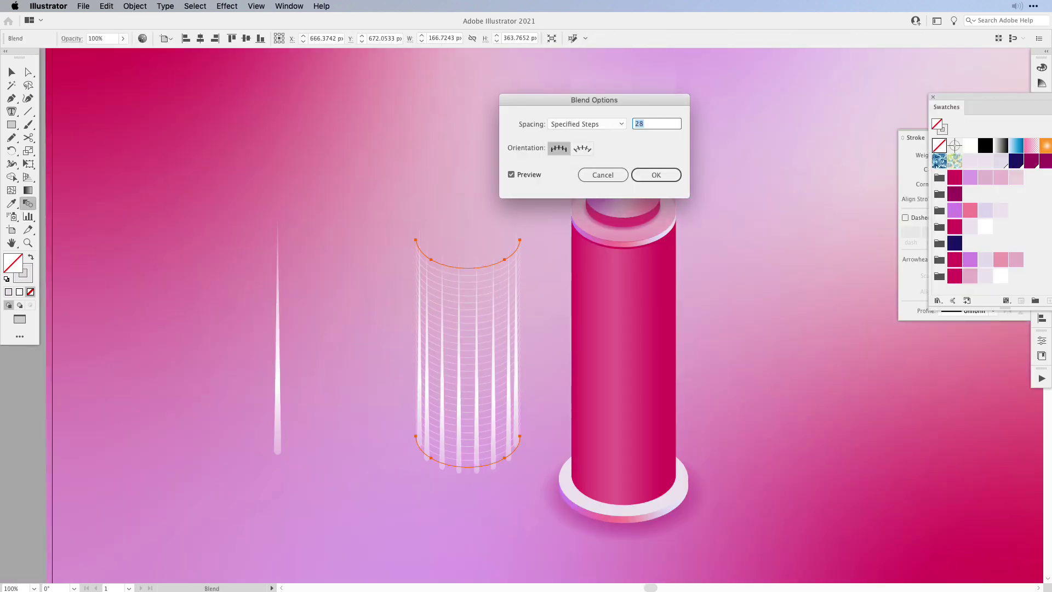
{"action": "key", "text": "Return"}
{"action": "key", "text": "v"}
{"action": "key", "text": "super+shift+a"}
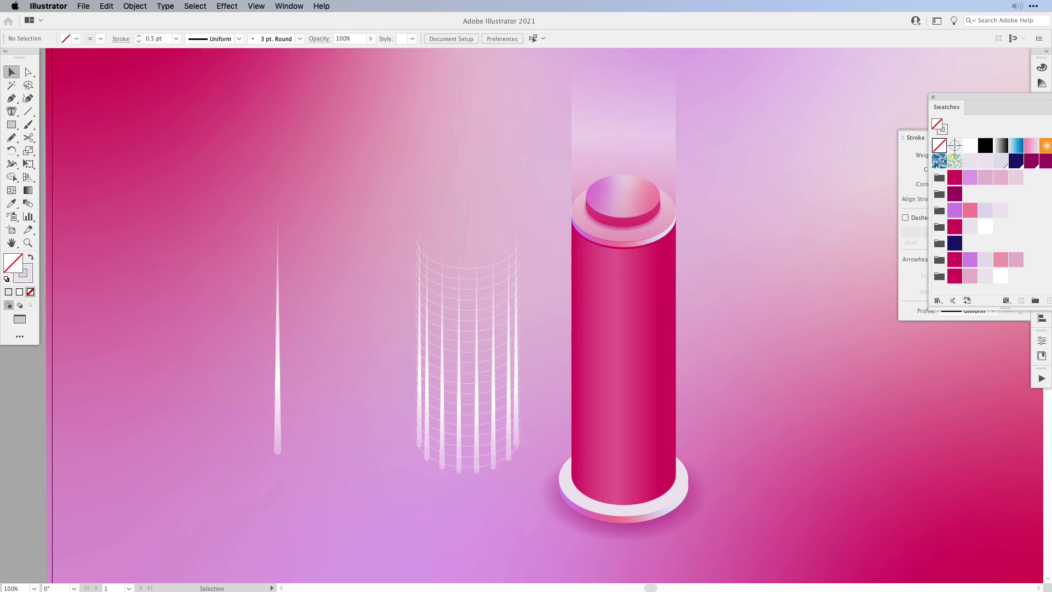
Step: Group the vertical and horizontal line blends and place the group over the tower body
{"action": "left_click_drag", "start_coordinate": [369, 157], "coordinate": [528, 500]}
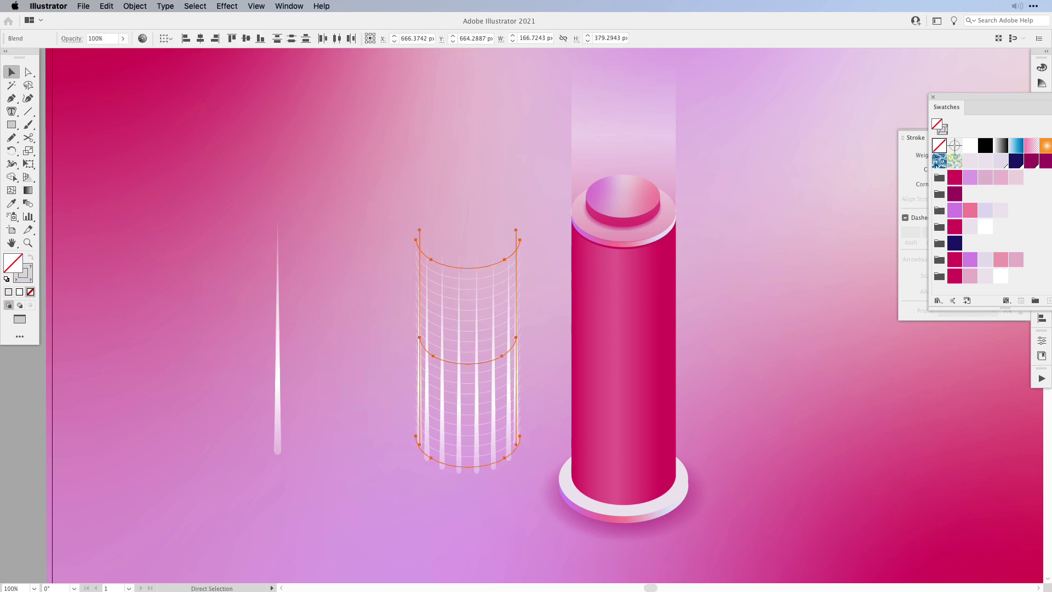
{"action": "key", "text": "super+g"}
{"action": "left_click_drag", "start_coordinate": [501, 355], "coordinate": [658, 368]}
{"action": "key", "text": "super+shift+a"}
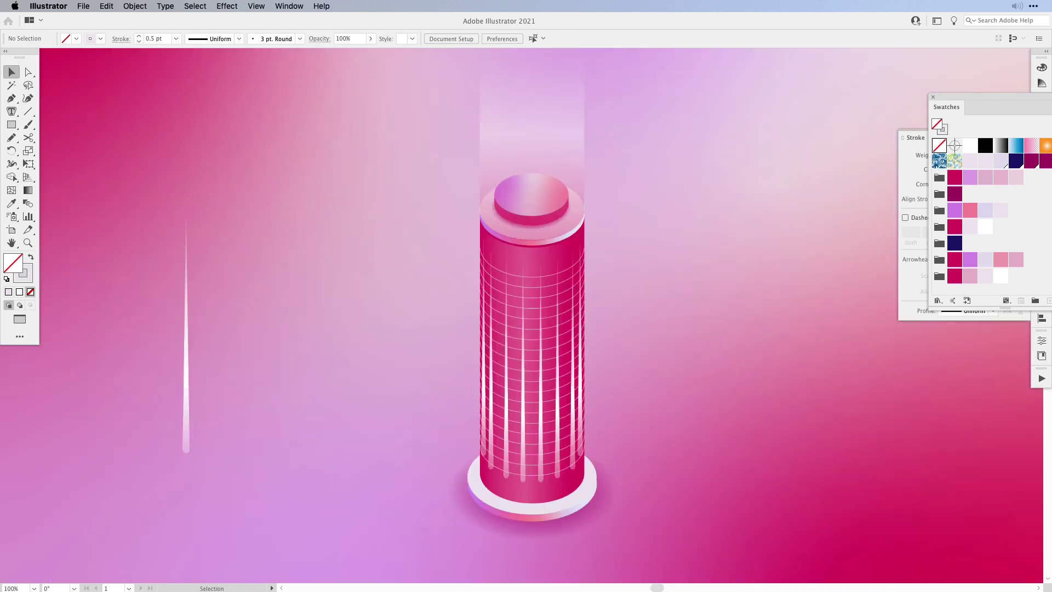
Step: Place three stacked copies of the arc left of the tower and apply the white transparent gradient swatch to their strokes
{"action": "key", "text": "super+v"}
{"action": "left_click_drag", "start_coordinate": [522, 328], "coordinate": [360, 427]}
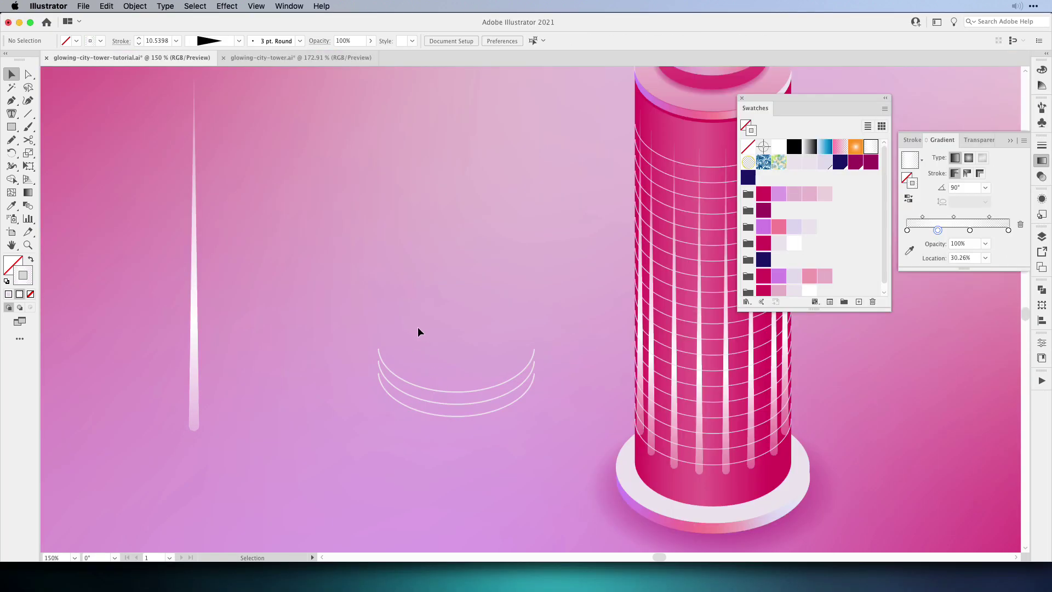
{"action": "left_click_drag", "start_coordinate": [418, 326], "coordinate": [482, 419]}
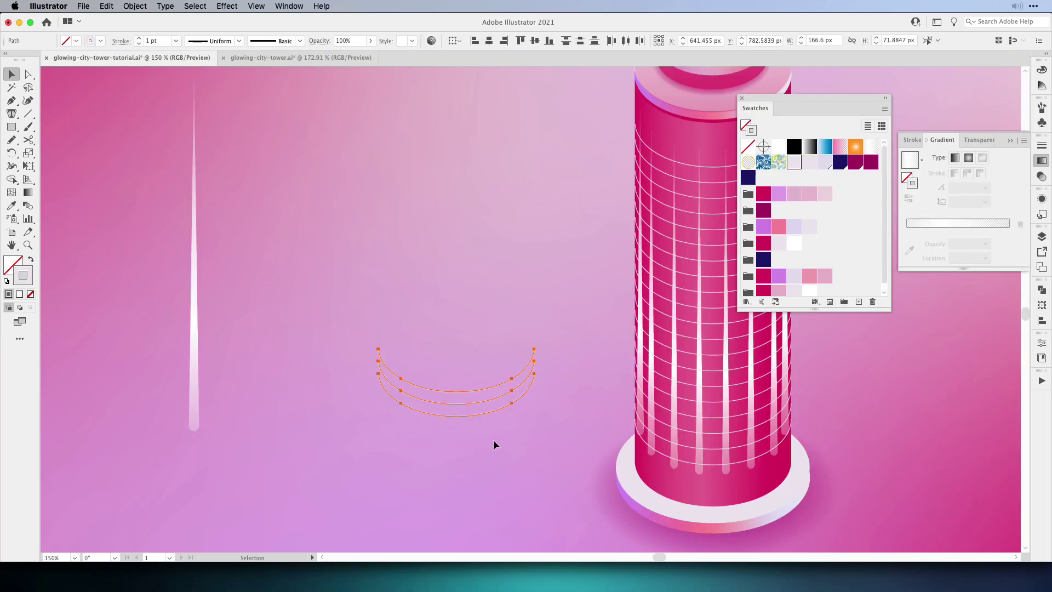
{"action": "key", "text": "f"}
{"action": "left_click_drag", "start_coordinate": [519, 324], "coordinate": [545, 305]}
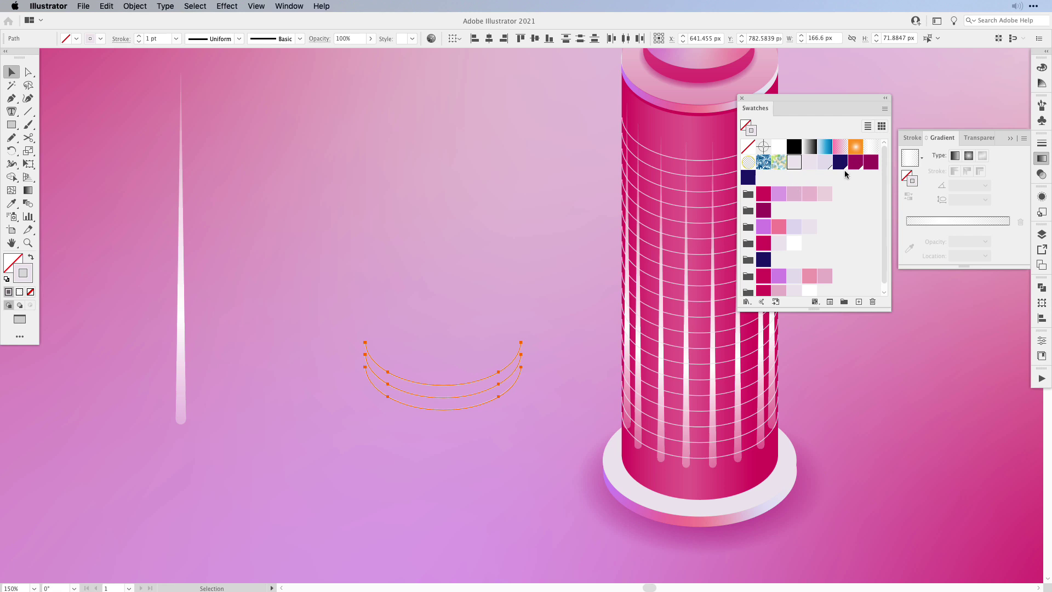
{"action": "left_click", "coordinate": [871, 146]}
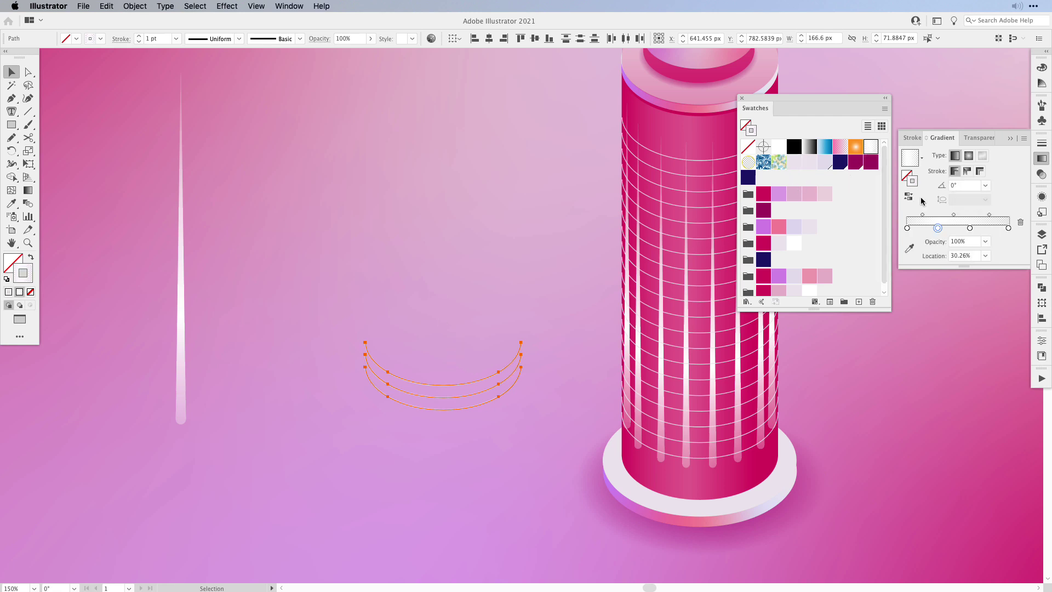
Step: Widen the middles of the three arcs with the Width tool and place them as a group around the tower's lower body
{"action": "key", "text": "shift+w"}
{"action": "left_click_drag", "start_coordinate": [440, 384], "coordinate": [439, 413]}
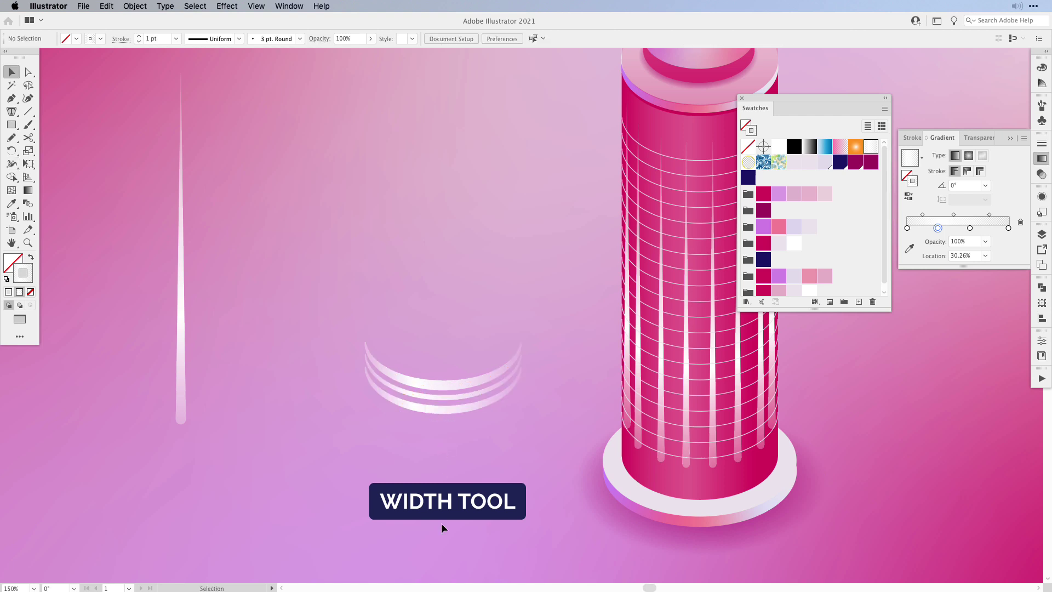
{"action": "key", "text": "v"}
{"action": "key", "text": "ctrl+g"}
{"action": "left_click_drag", "start_coordinate": [456, 369], "coordinate": [713, 466]}
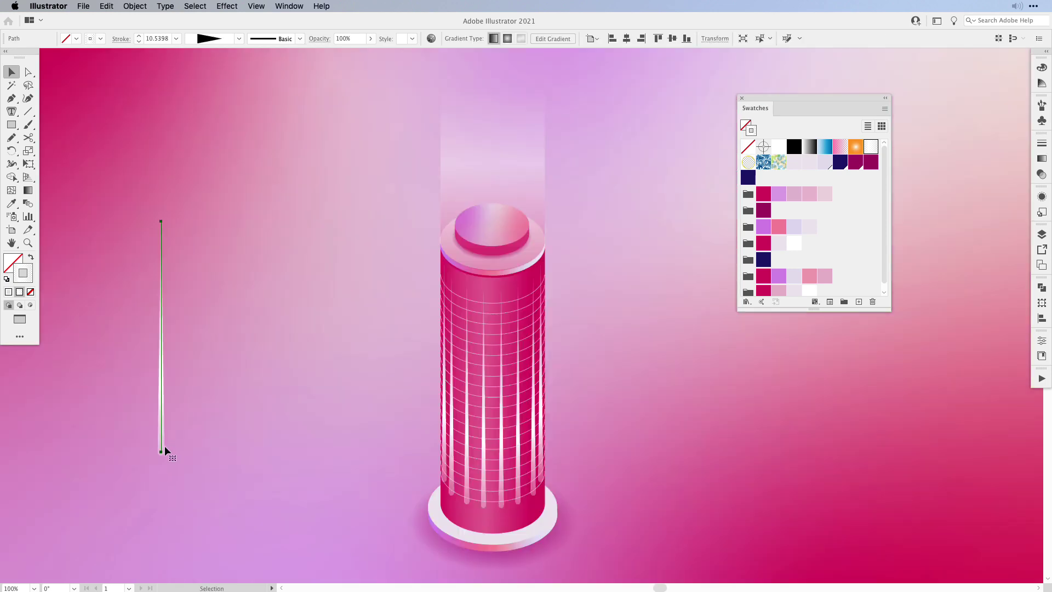
Step: Stand the tapered glow line on the tower's top disc and add a shorter copy on each side of it
{"action": "left_click_drag", "start_coordinate": [164, 451], "coordinate": [485, 217]}
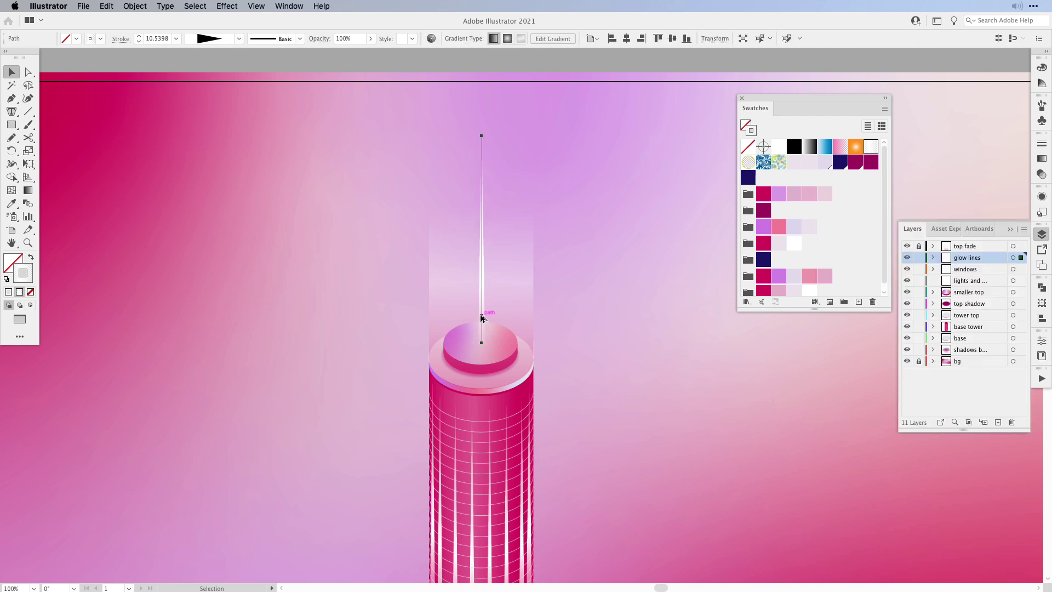
{"action": "left_click_drag", "start_coordinate": [482, 316], "coordinate": [466, 314]}
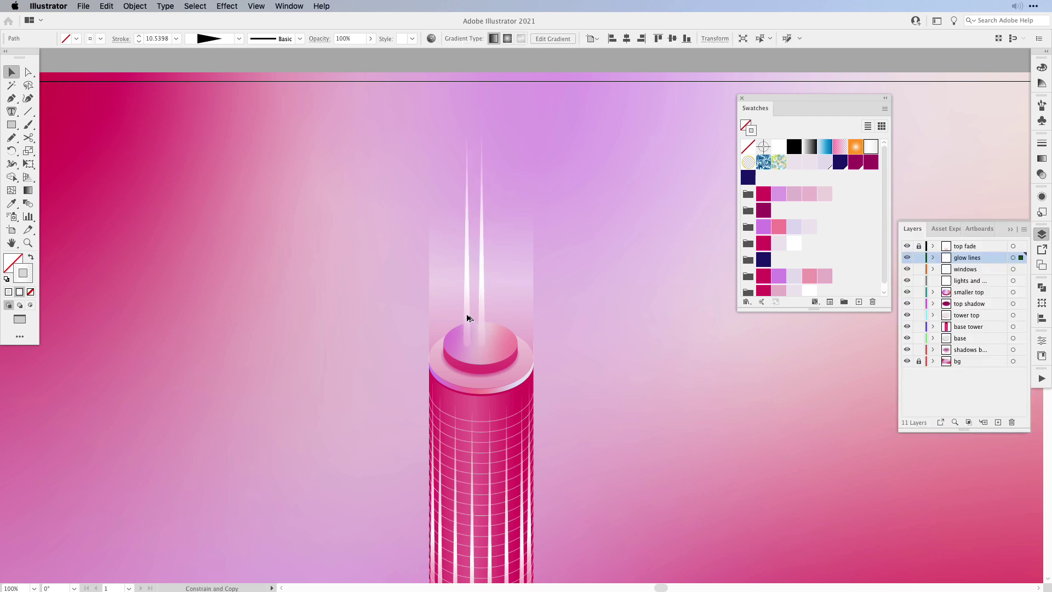
{"action": "key", "text": "a"}
{"action": "left_click_drag", "start_coordinate": [466, 138], "coordinate": [468, 176]}
{"action": "key", "text": "v"}
{"action": "left_click_drag", "start_coordinate": [468, 327], "coordinate": [496, 328]}
{"action": "key", "text": "a"}
{"action": "left_click", "coordinate": [640, 235]}
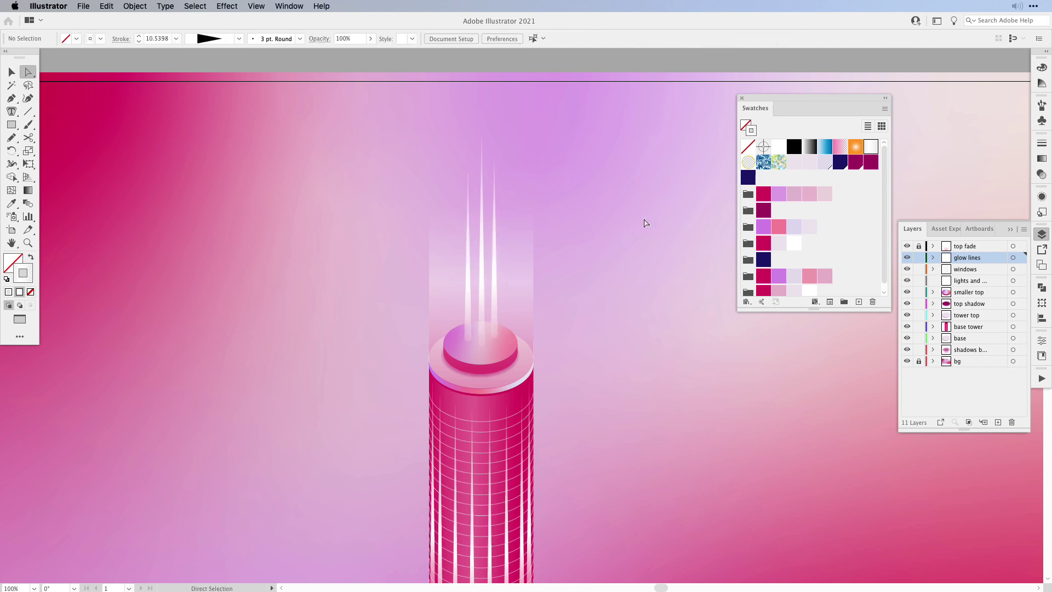
{"action": "key", "text": "v"}
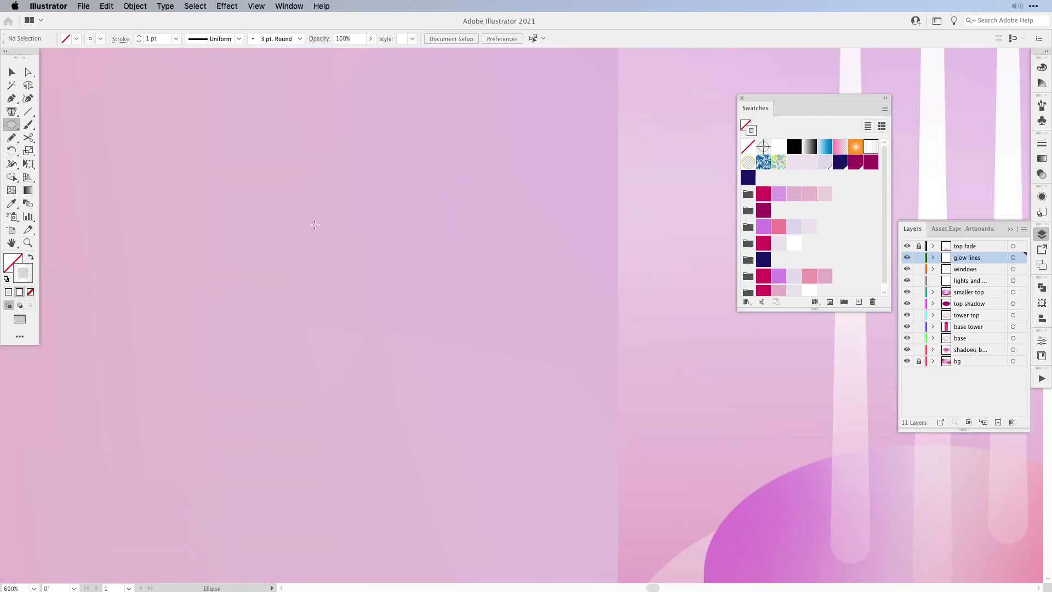
Step: Draw a circle about 19.6 px across beside the tower and fill it with a radial white gradient fading from 100% to 30% opacity
{"action": "left_click_drag", "start_coordinate": [311, 217], "coordinate": [384, 291]}
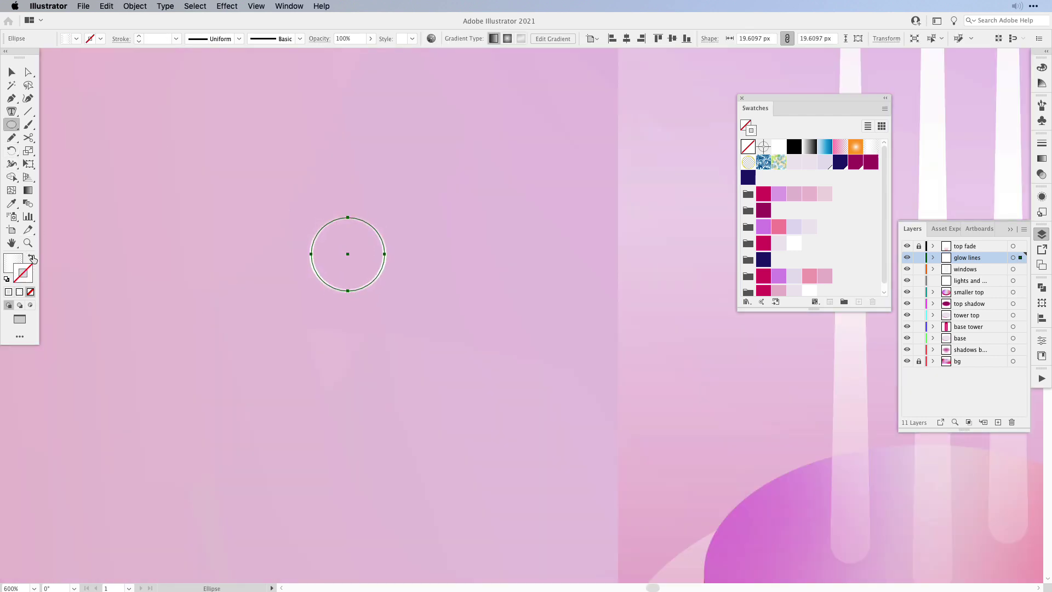
{"action": "left_click", "coordinate": [30, 257]}
{"action": "left_click", "coordinate": [986, 255]}
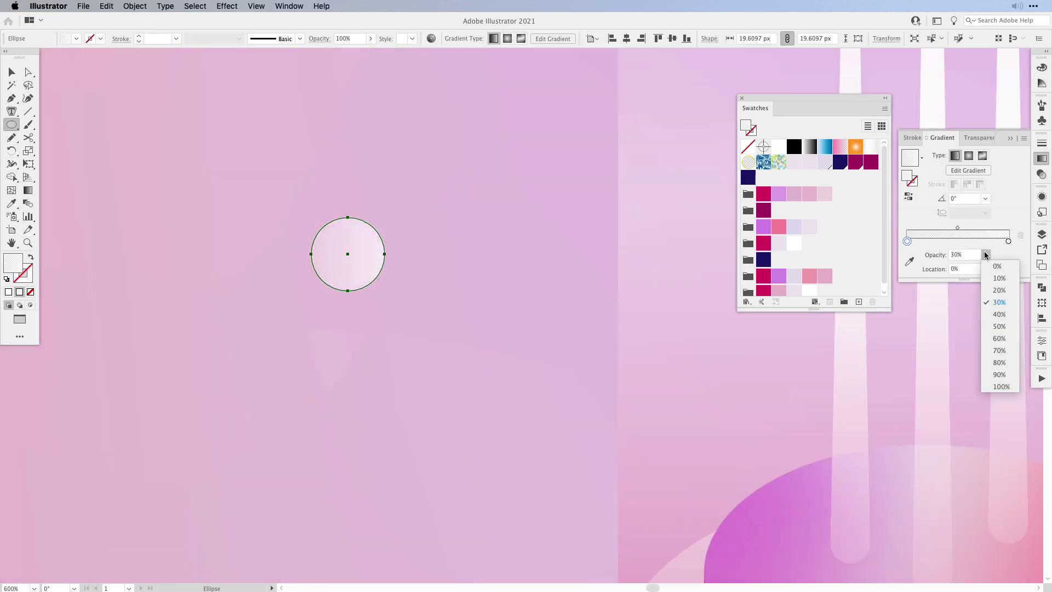
{"action": "left_click", "coordinate": [1001, 386]}
{"action": "left_click", "coordinate": [985, 255]}
{"action": "left_click_drag", "start_coordinate": [1009, 242], "coordinate": [966, 230]}
{"action": "left_click", "coordinate": [999, 302]}
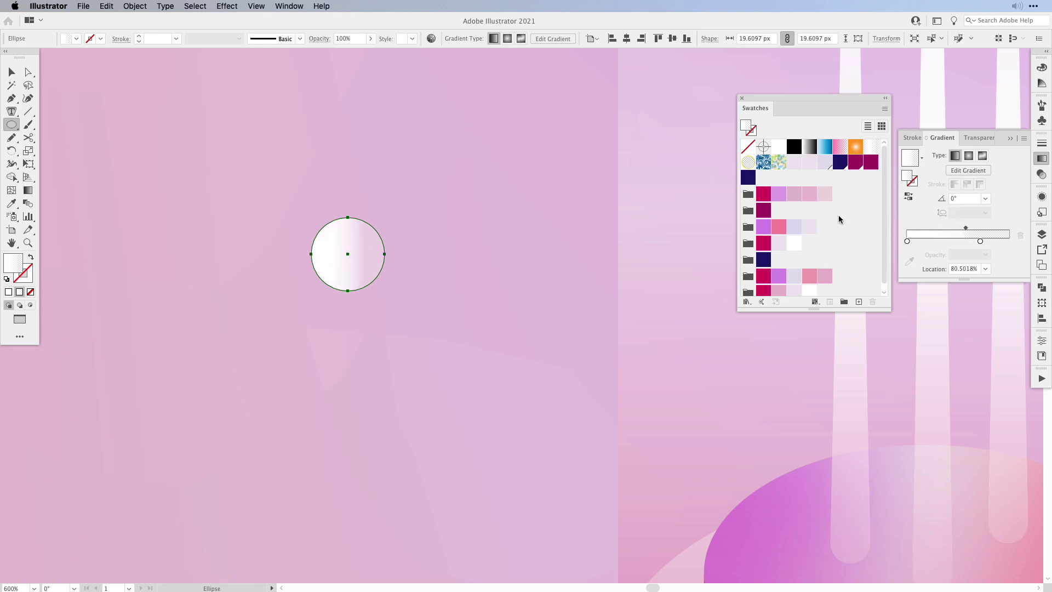
{"action": "left_click", "coordinate": [969, 156]}
Step: Duplicate the circle directly below and recolour the copy's gradient stops magenta
{"action": "key", "text": "v"}
{"action": "left_click_drag", "start_coordinate": [355, 270], "coordinate": [365, 309]}
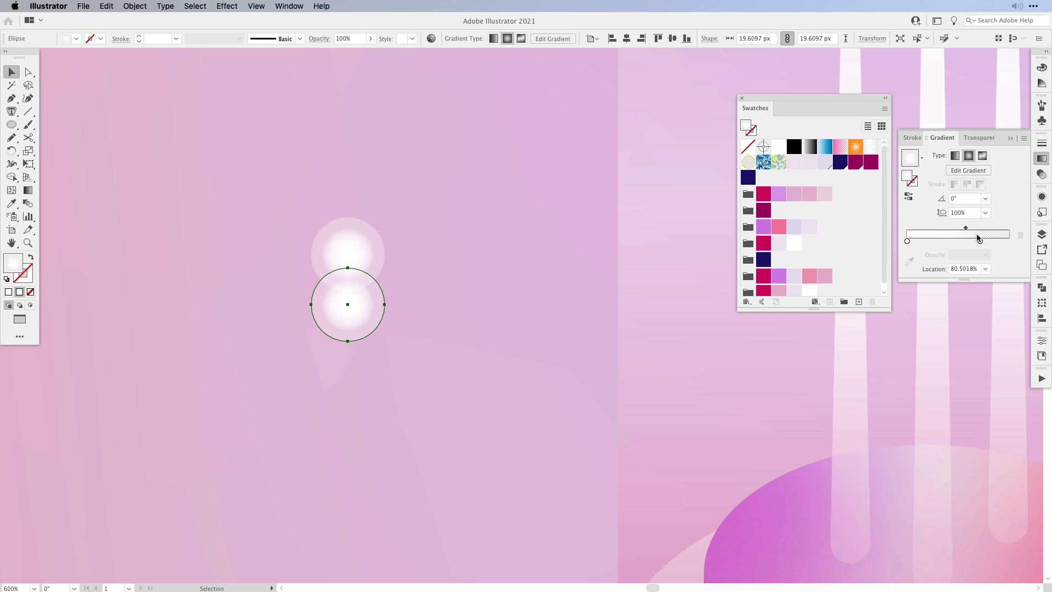
{"action": "double_click", "coordinate": [906, 241]}
{"action": "left_click", "coordinate": [891, 284]}
{"action": "left_click", "coordinate": [980, 241]}
{"action": "left_click", "coordinate": [890, 285]}
{"action": "key", "text": "Escape"}
Step: Add an outer stop with 0% opacity to the copy's gradient and set its first stop to 50% opacity
{"action": "left_click", "coordinate": [1002, 241]}
{"action": "left_click", "coordinate": [985, 254]}
{"action": "left_click", "coordinate": [998, 266]}
{"action": "left_click_drag", "start_coordinate": [981, 241], "coordinate": [967, 242]}
{"action": "left_click", "coordinate": [986, 254]}
{"action": "double_click", "coordinate": [906, 241]}
{"action": "left_click", "coordinate": [936, 263]}
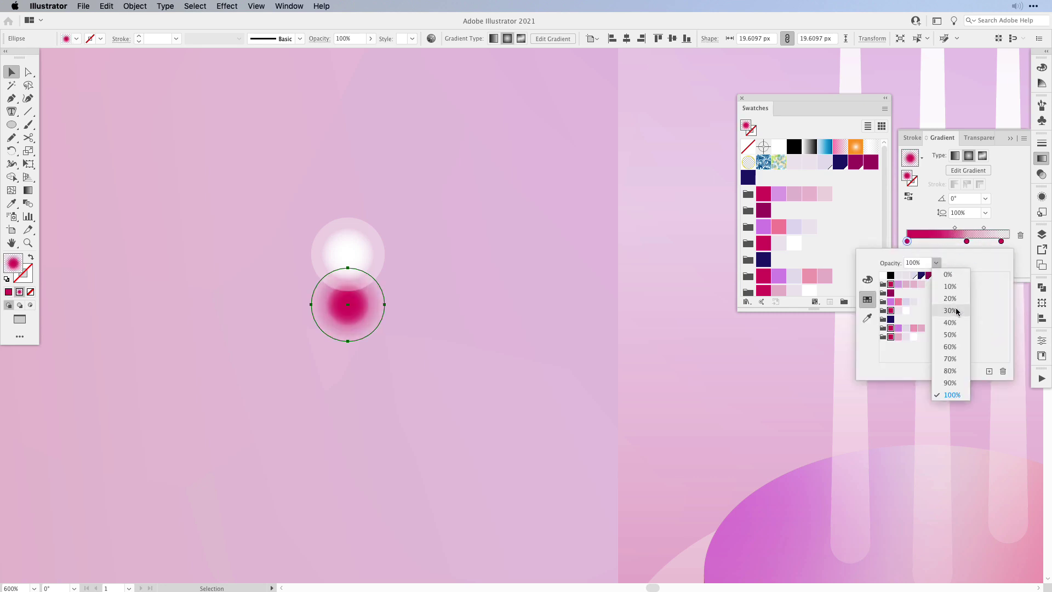
{"action": "left_click", "coordinate": [950, 335]}
{"action": "key", "text": "Escape"}
Step: Switch the copy's gradient to linear at 90° and recolour its middle and end stops white
{"action": "left_click", "coordinate": [954, 155]}
{"action": "left_click", "coordinate": [985, 199]}
{"action": "left_click", "coordinate": [998, 271]}
{"action": "key", "text": "g"}
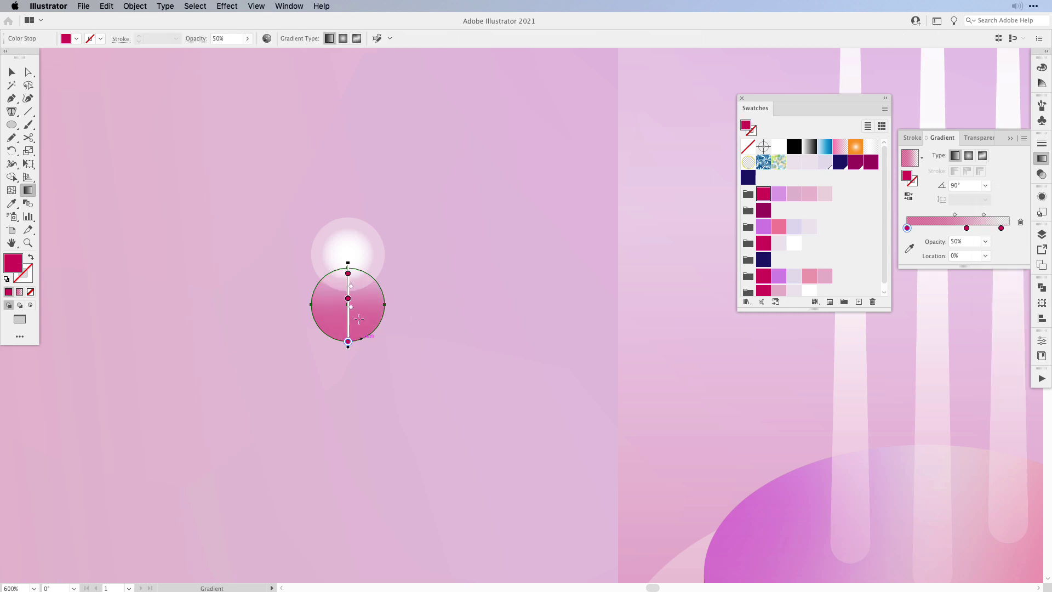
{"action": "left_click", "coordinate": [966, 228]}
{"action": "left_click", "coordinate": [1001, 228]}
{"action": "left_click", "coordinate": [905, 323]}
Step: Move the magenta-tinted circle up until it mostly overlaps the white glowing circle and group the two
{"action": "left_click_drag", "start_coordinate": [348, 318], "coordinate": [348, 287]}
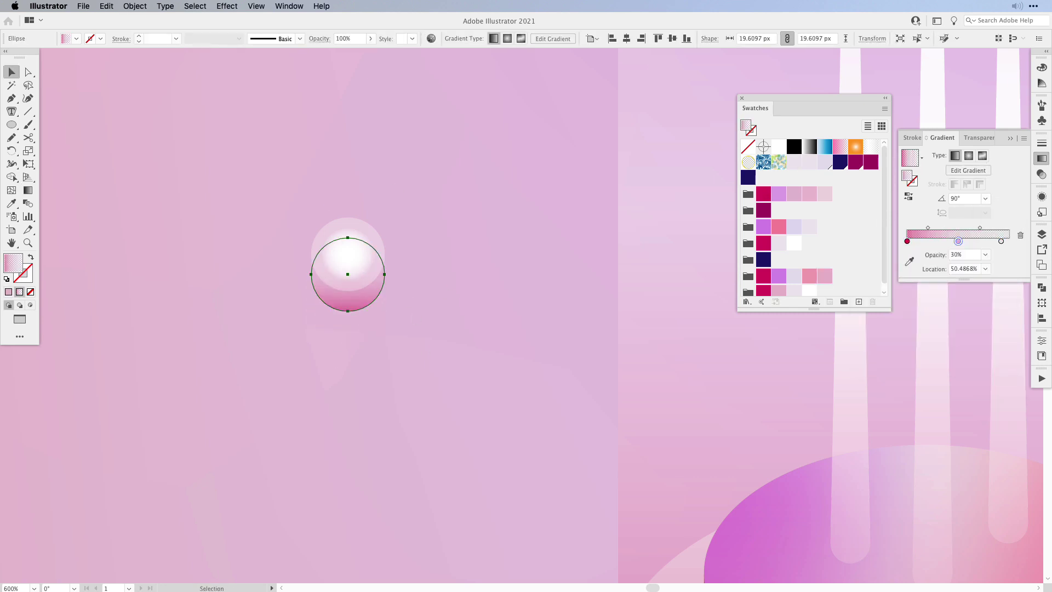
{"action": "key", "text": "Up"}
{"action": "key", "text": "Up"}
{"action": "left_click_drag", "start_coordinate": [281, 175], "coordinate": [373, 284]}
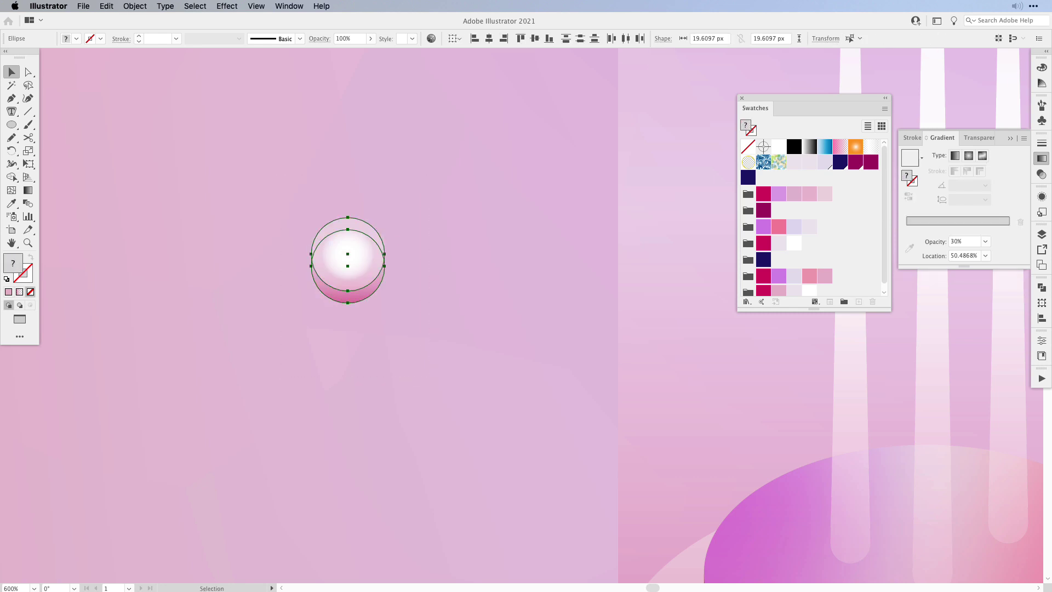
{"action": "key", "text": "super+g"}
{"action": "key", "text": "super+shift+a"}
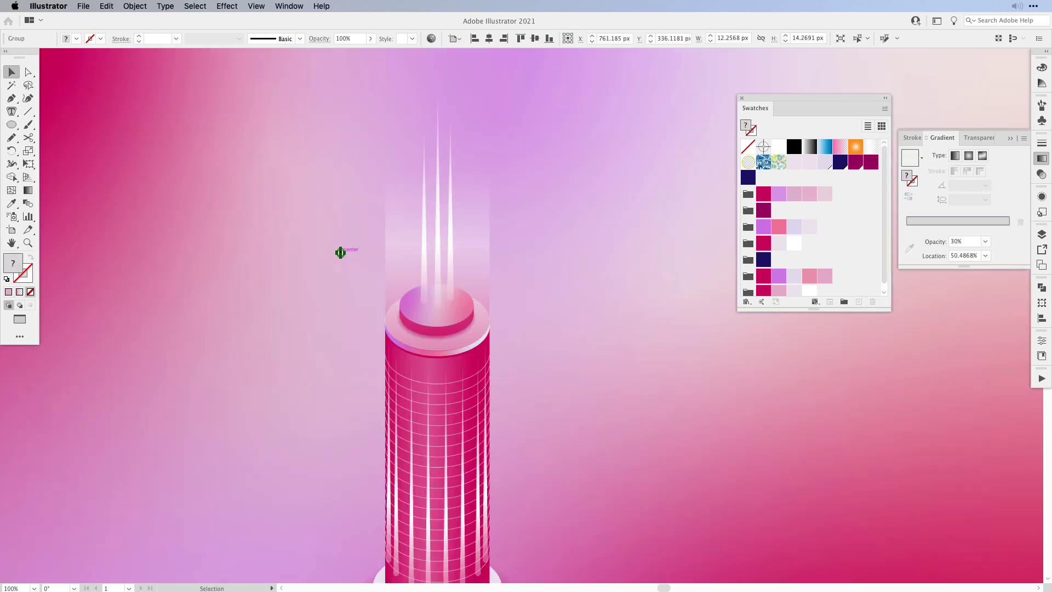
Step: Place the small orb group among the glow lines above the tower's top and scatter copies to make four orbs
{"action": "left_click_drag", "start_coordinate": [340, 253], "coordinate": [431, 255]}
{"action": "left_click_drag", "start_coordinate": [431, 256], "coordinate": [453, 283]}
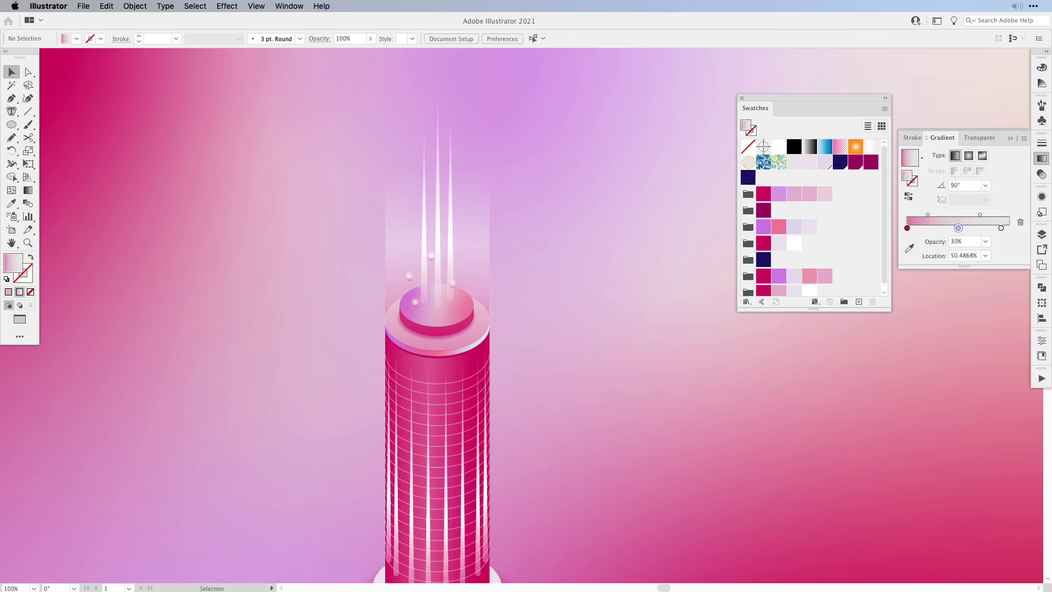
{"action": "left_click", "coordinate": [416, 301]}
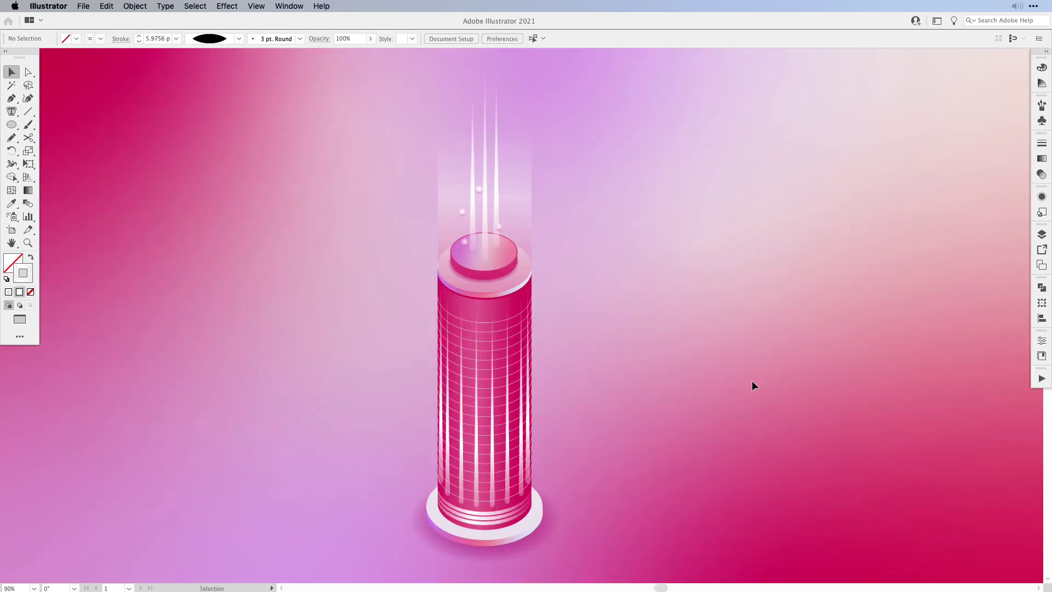